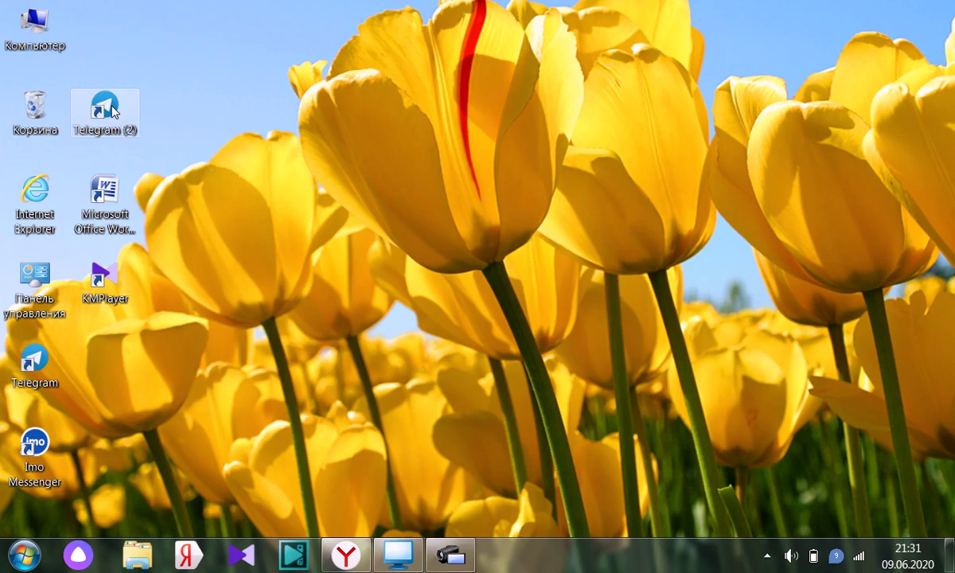
Move the Telegram (2) and Microsoft Office Word 2007 shortcuts into the desktop's top row of icons
left_click_drag(114, 109, 268, 30)
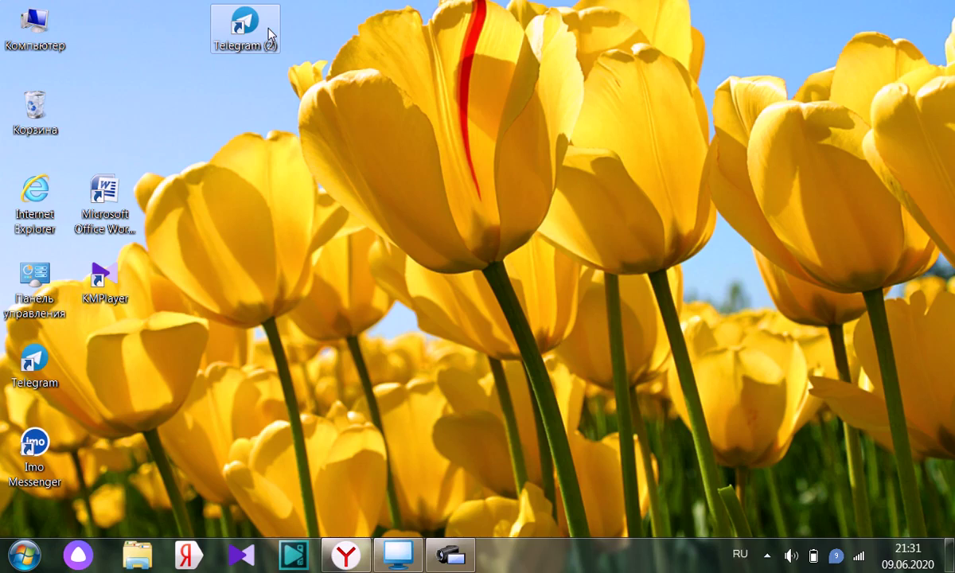
left_click_drag(114, 195, 172, 35)
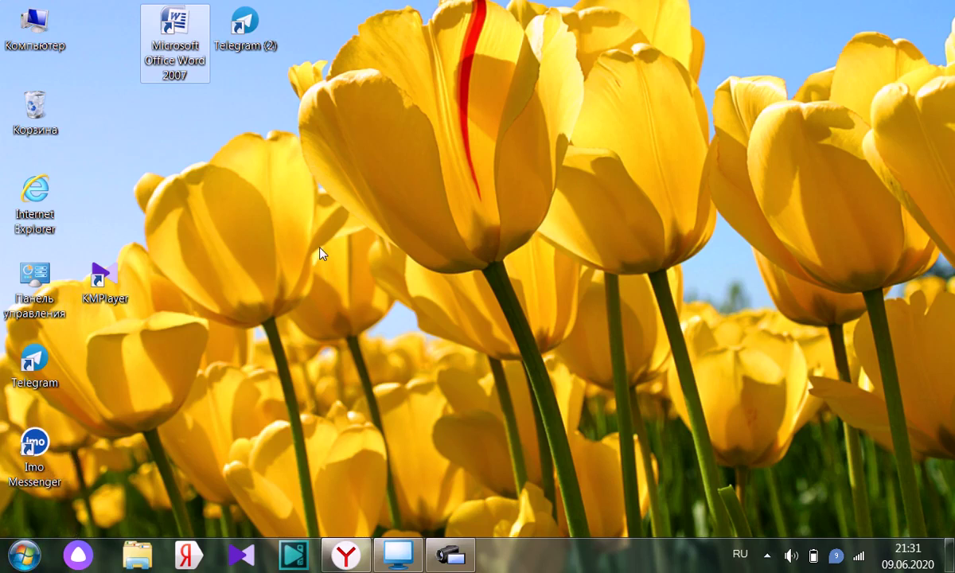
right_click(178, 187)
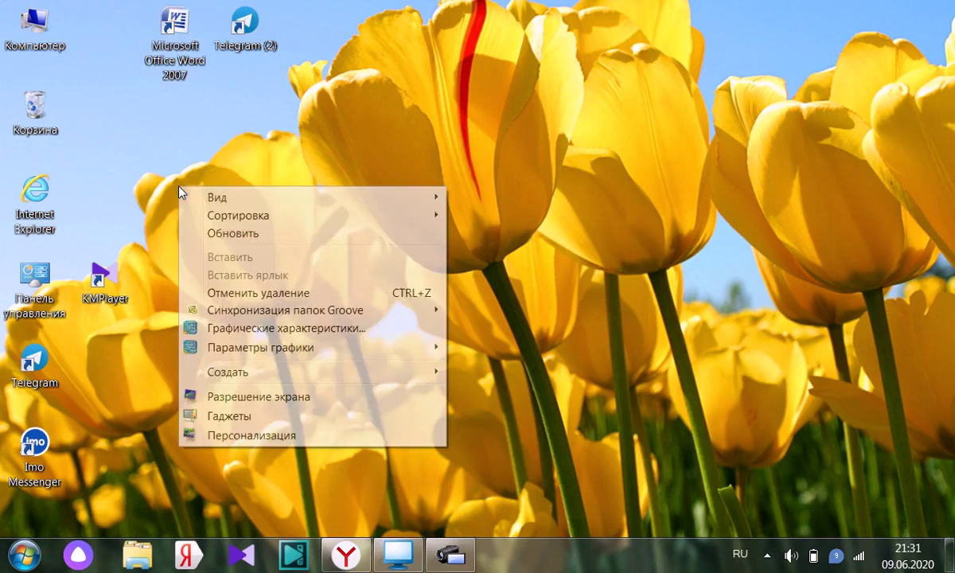
left_click(162, 117)
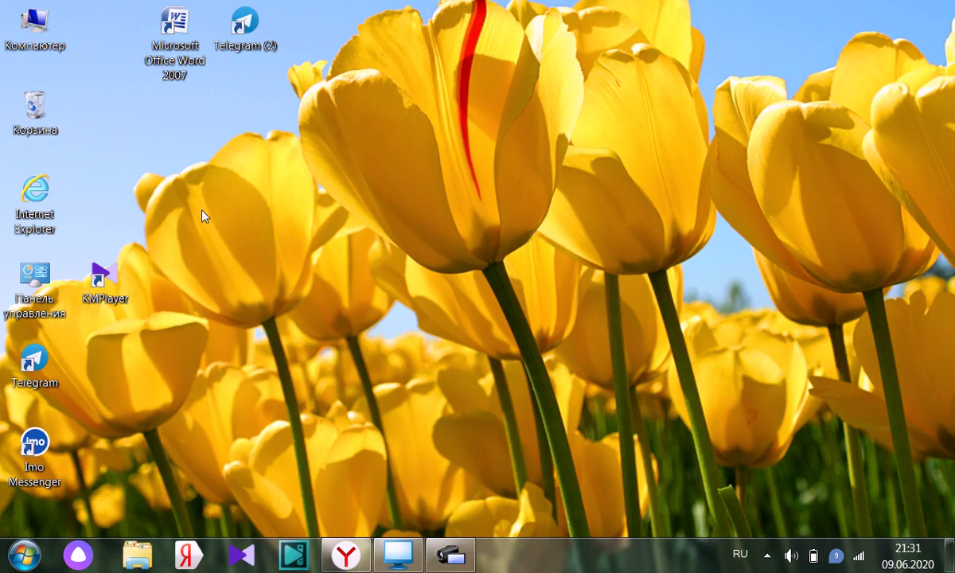
double_click(34, 28)
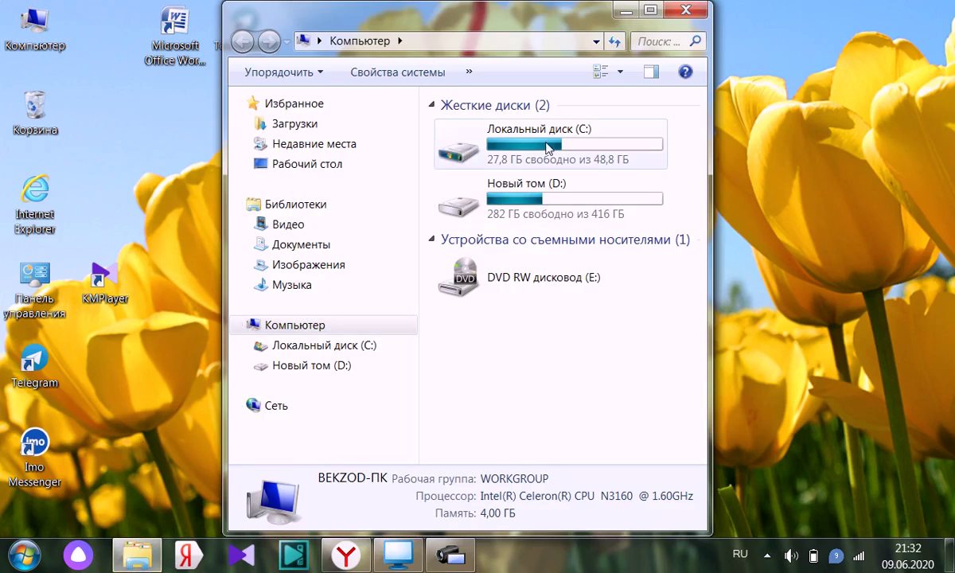
left_click(684, 9)
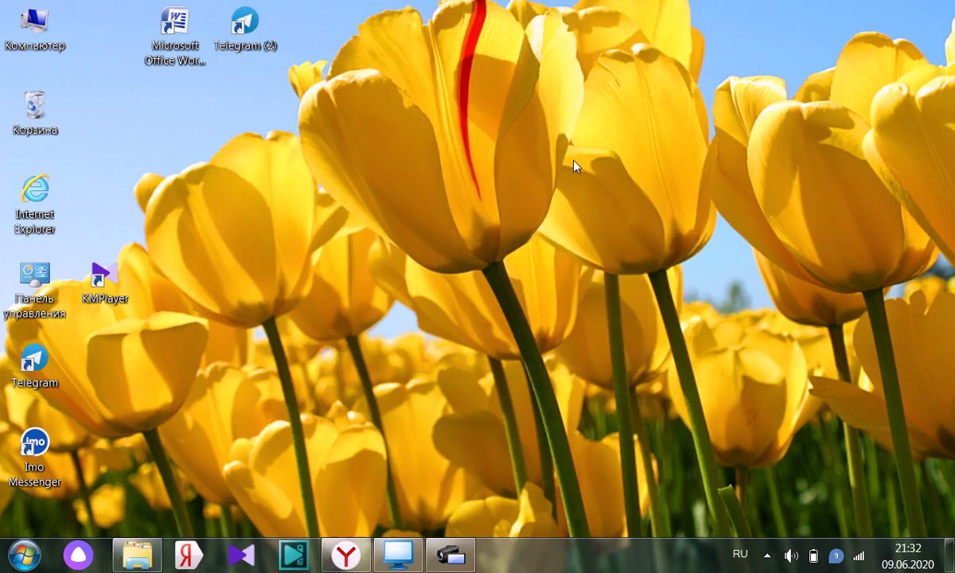
right_click(331, 203)
left_click(355, 245)
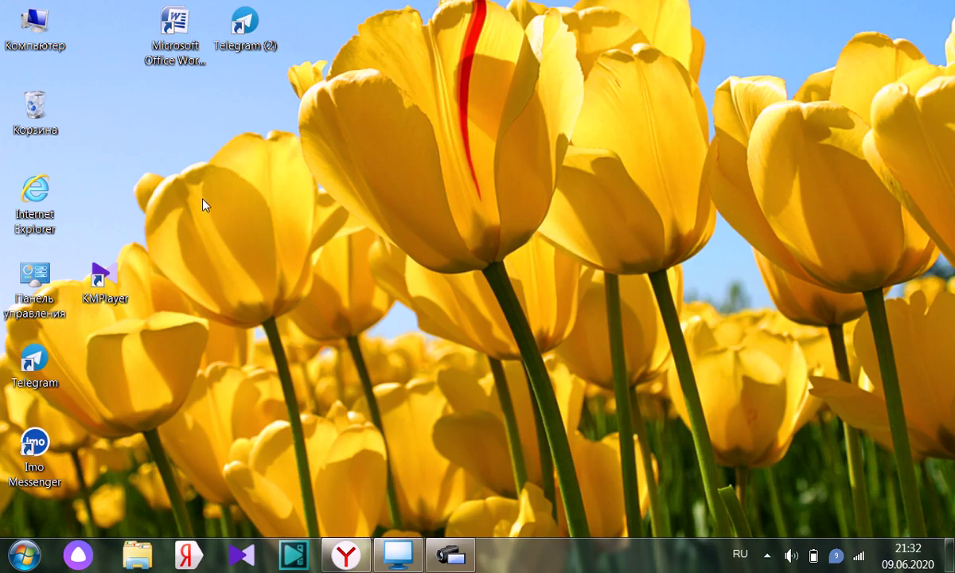
Create a desktop shortcut to the Хаммаси folder on drive D: and close the folder window
double_click(34, 28)
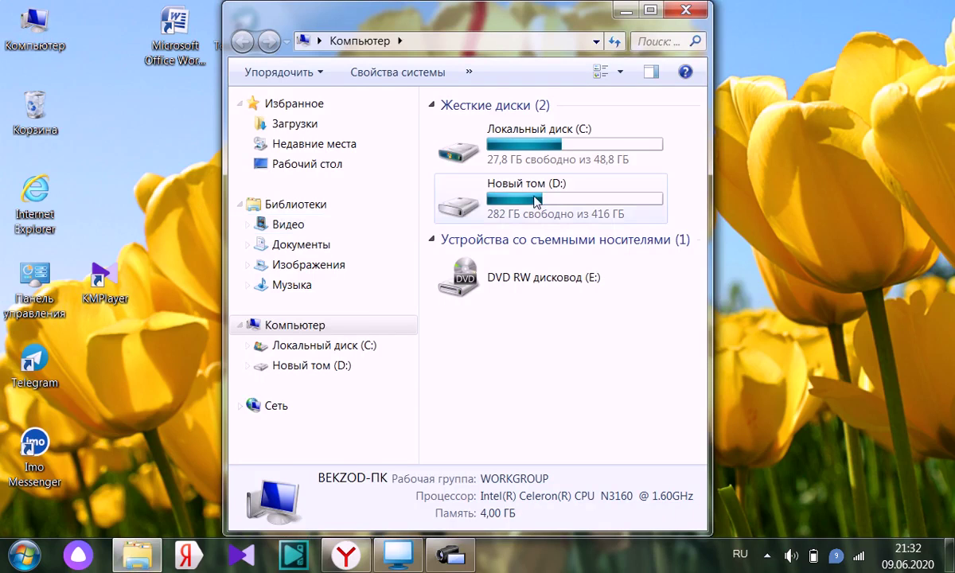
double_click(535, 201)
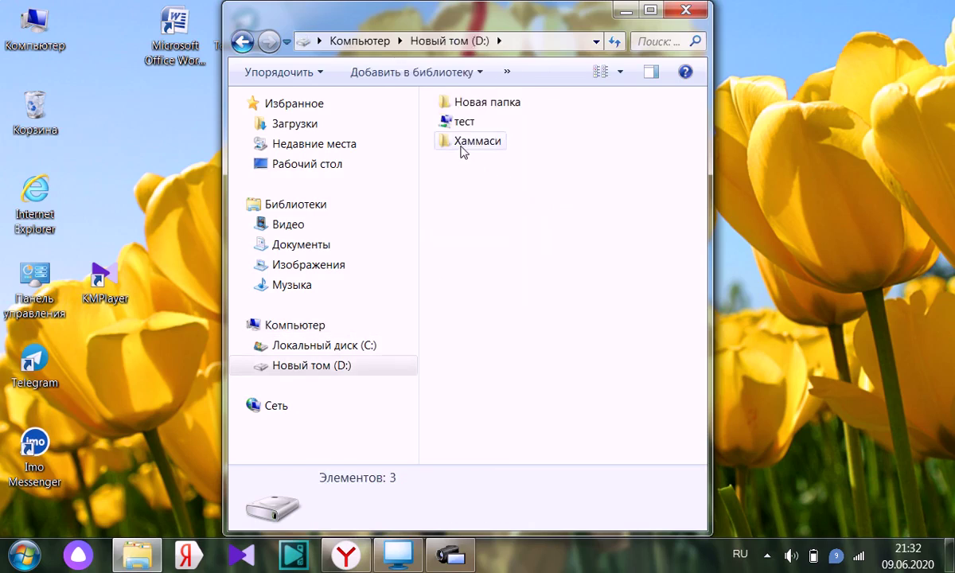
right_click(464, 149)
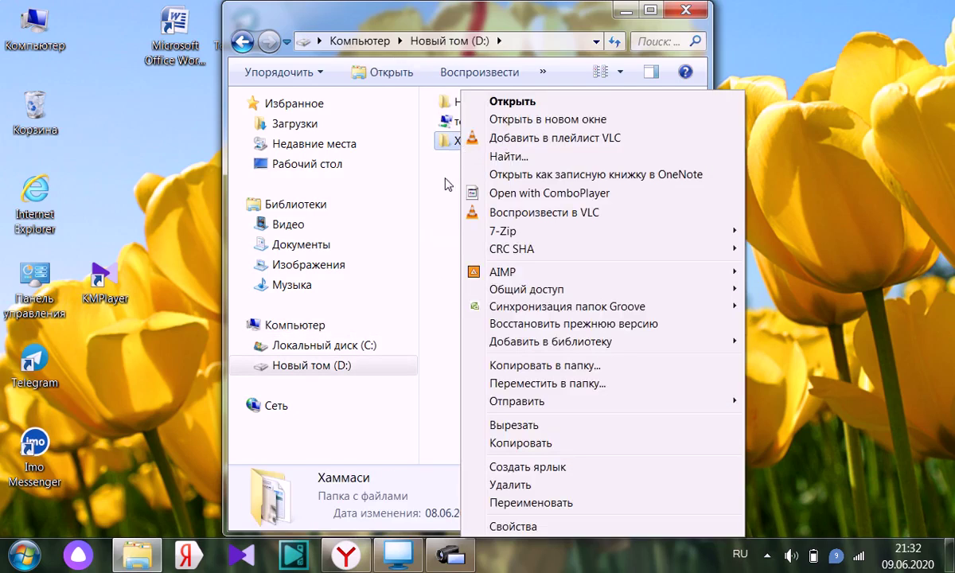
left_click(447, 184)
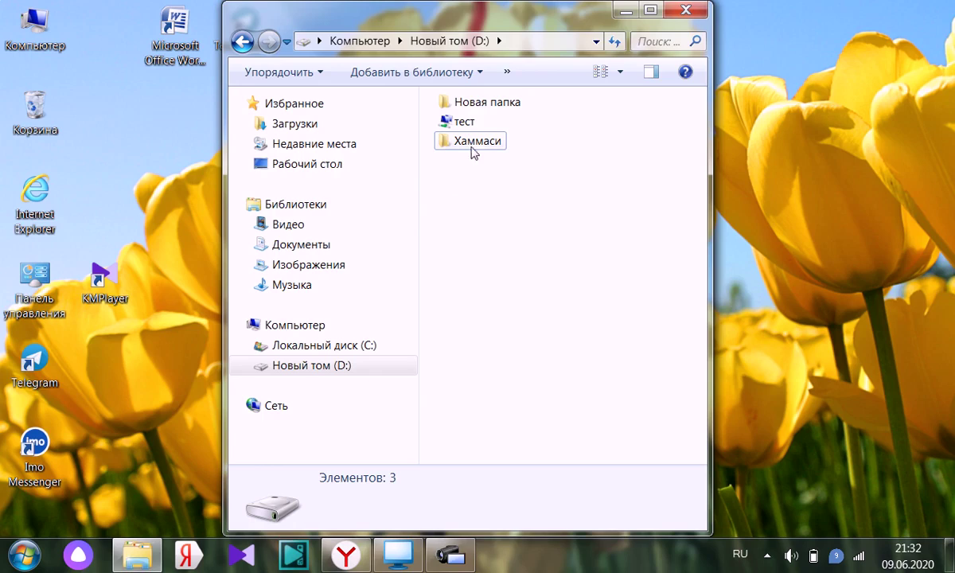
mouse_move(474, 144)
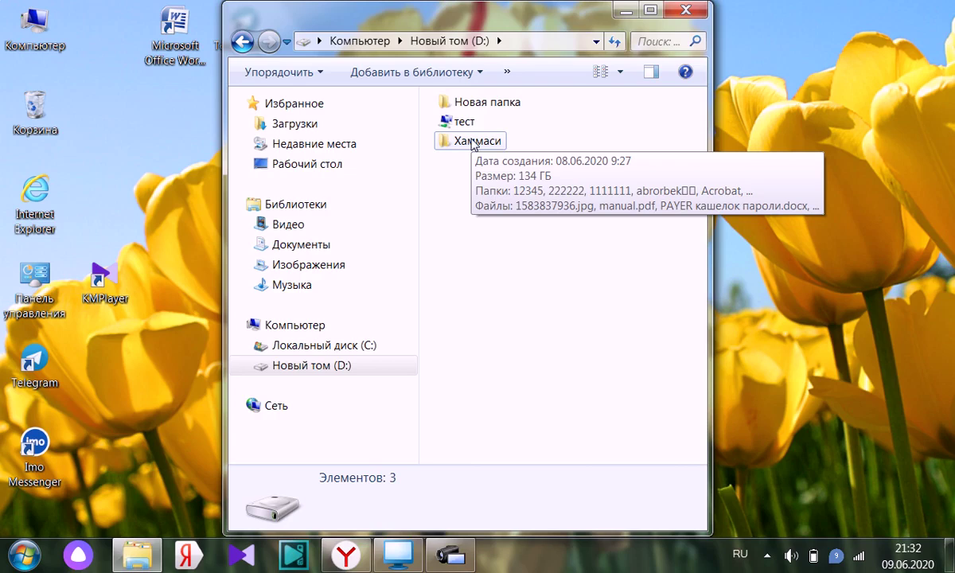
right_click(475, 144)
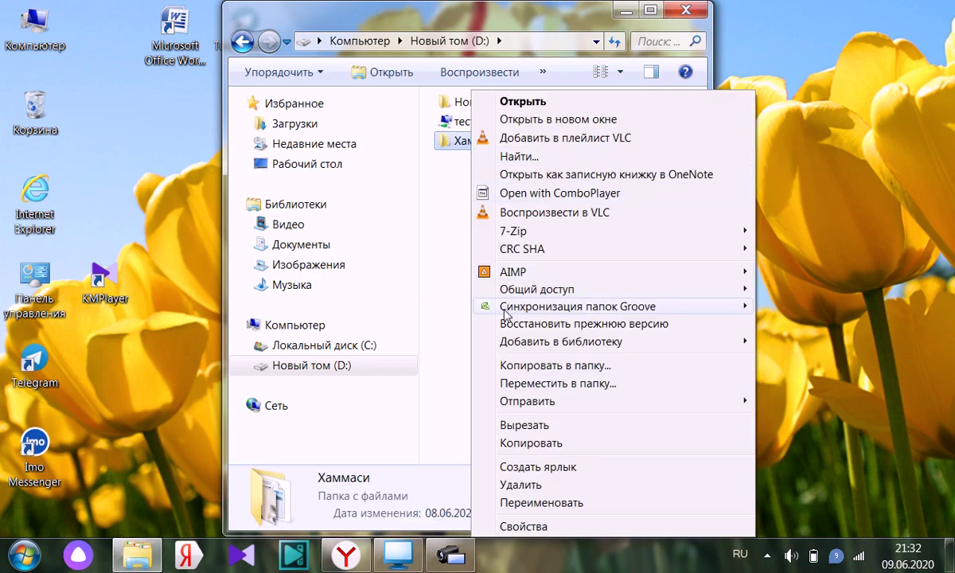
mouse_move(520, 408)
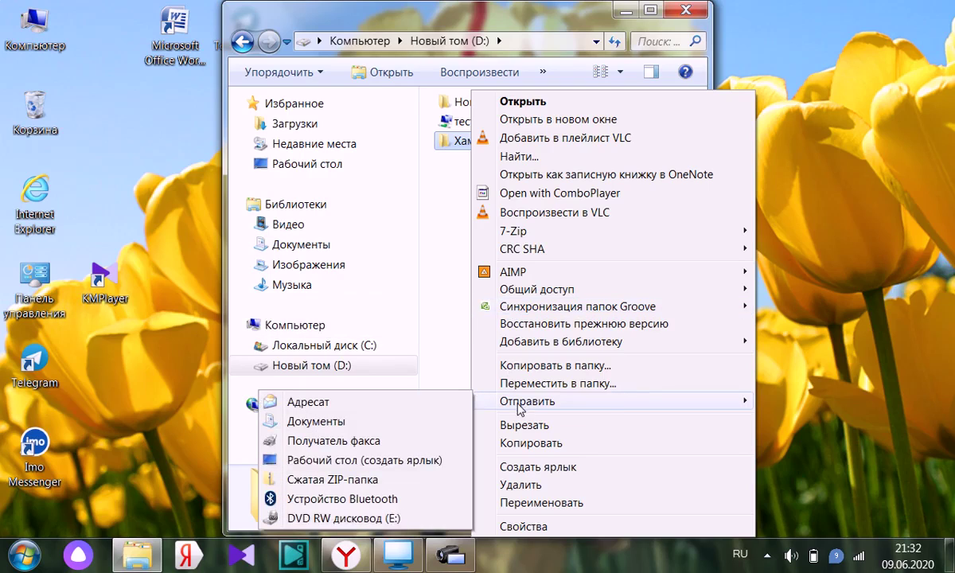
left_click(389, 462)
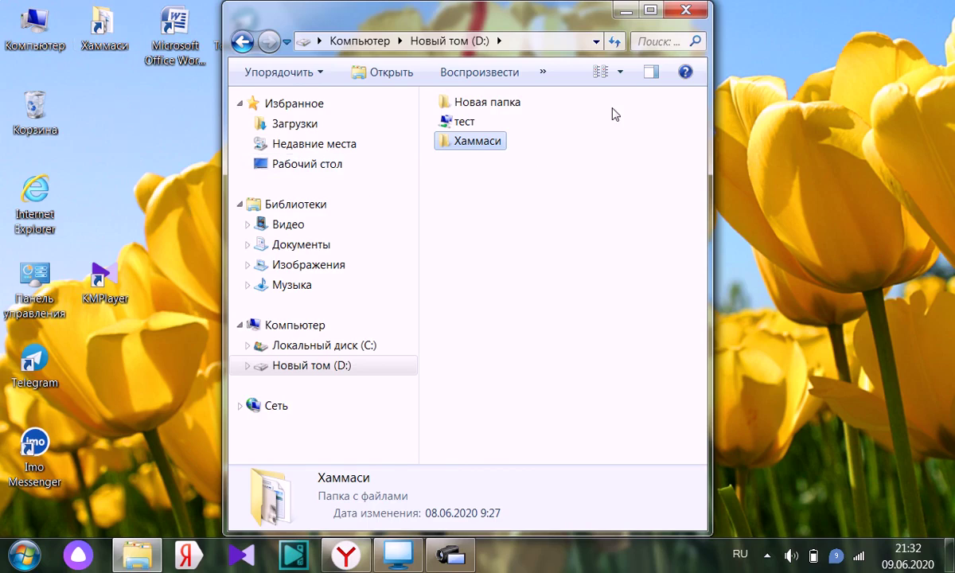
left_click(625, 9)
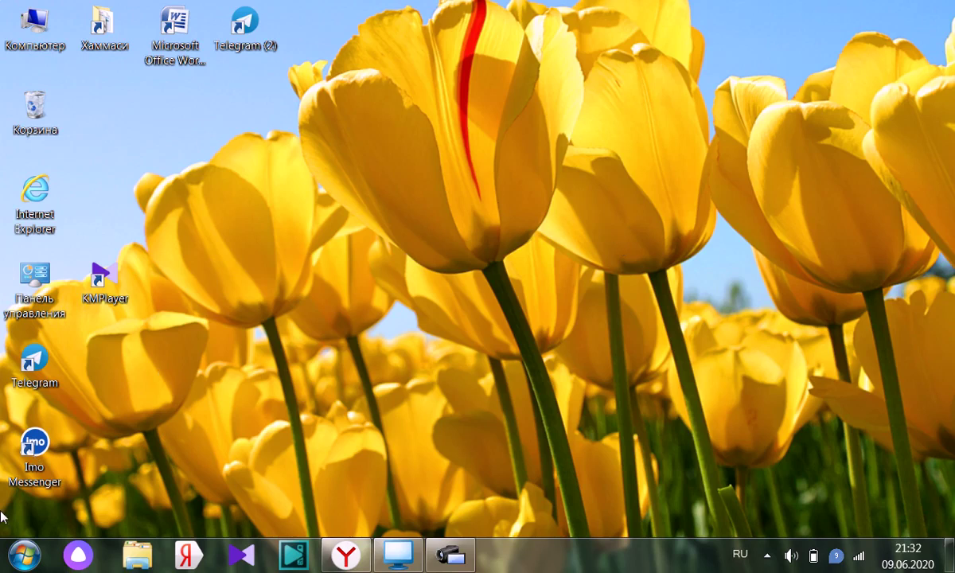
Send a KMPlayer shortcut to the desktop from The KMPlayer folder in the list of all programs
left_click(24, 555)
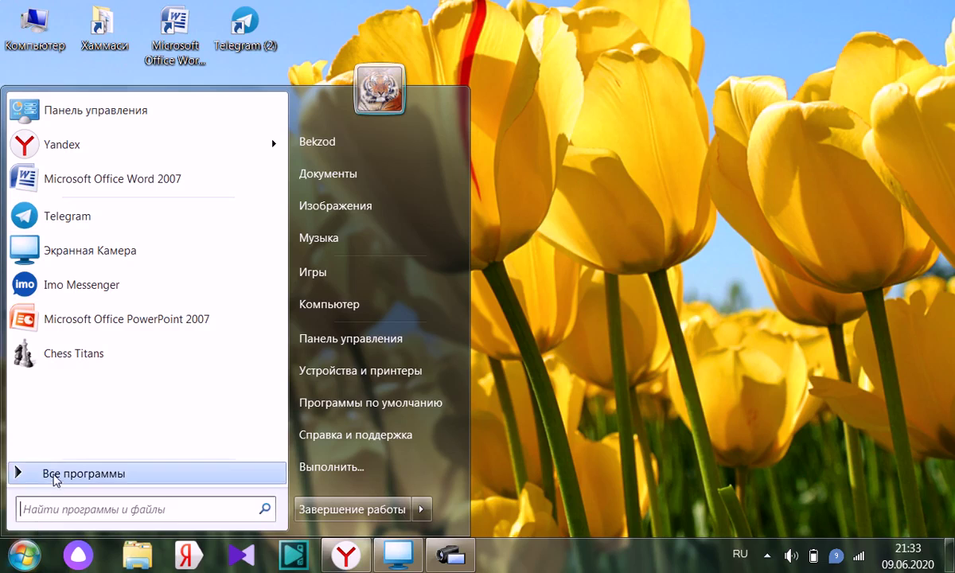
left_click(56, 477)
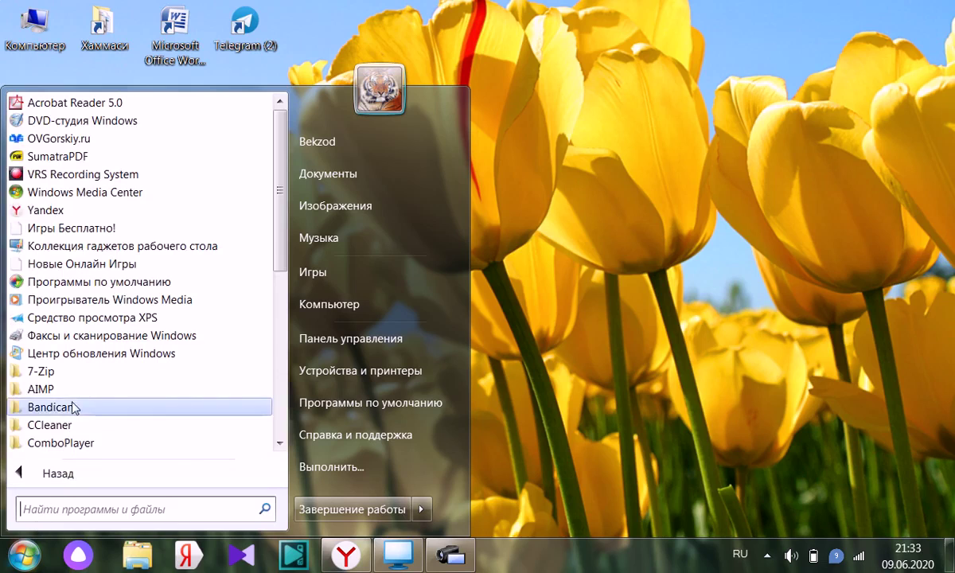
scroll(75, 405, "down", 4)
scroll(74, 405, "down", 1)
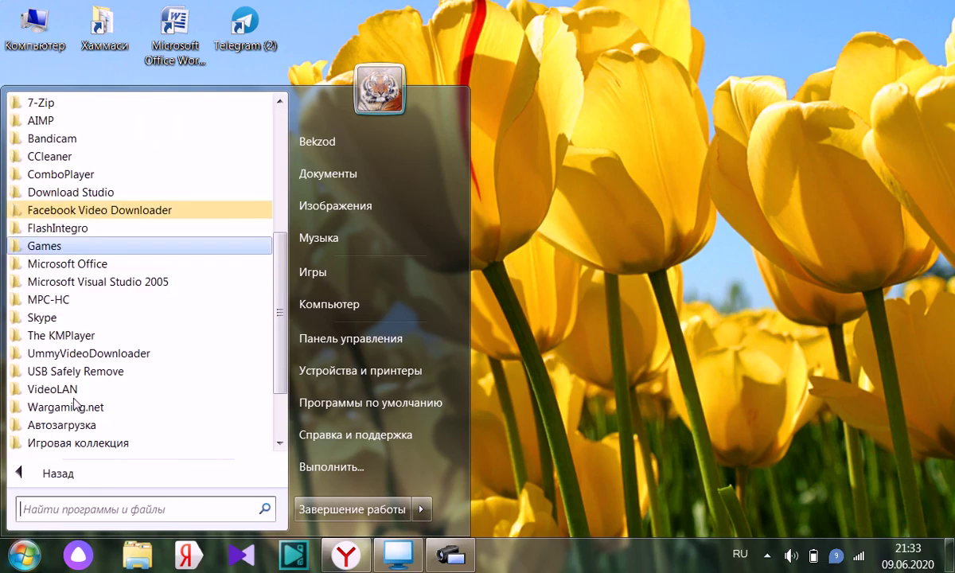
left_click(57, 336)
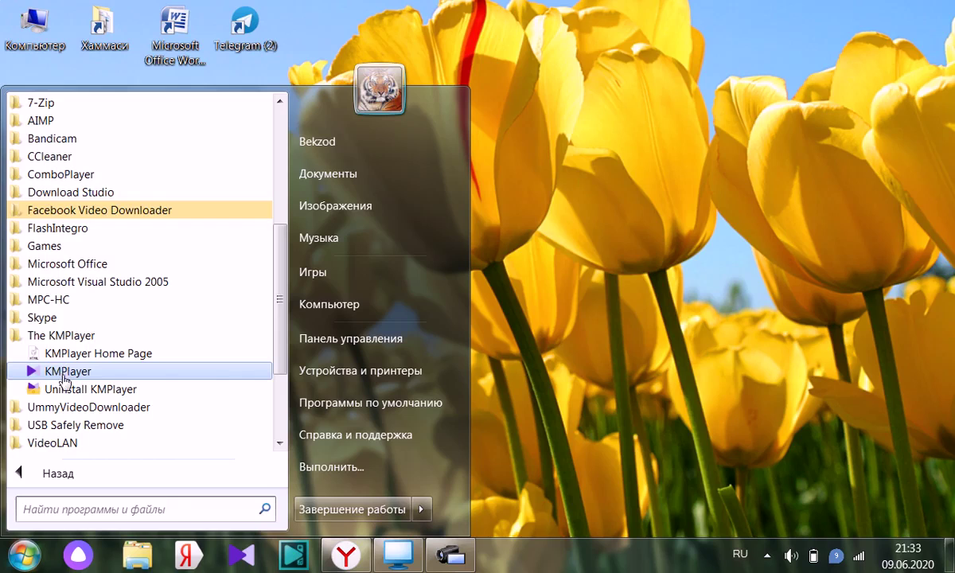
right_click(64, 374)
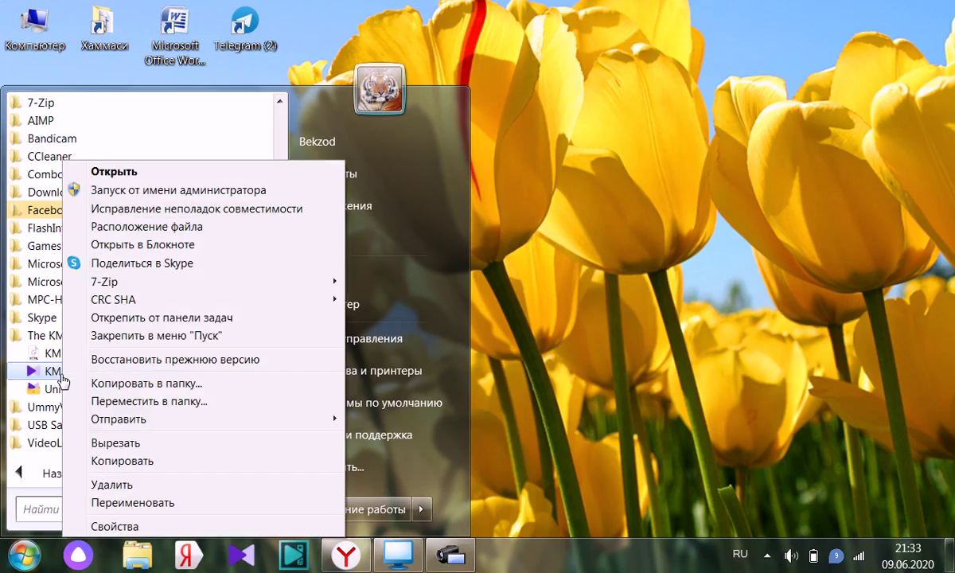
mouse_move(111, 418)
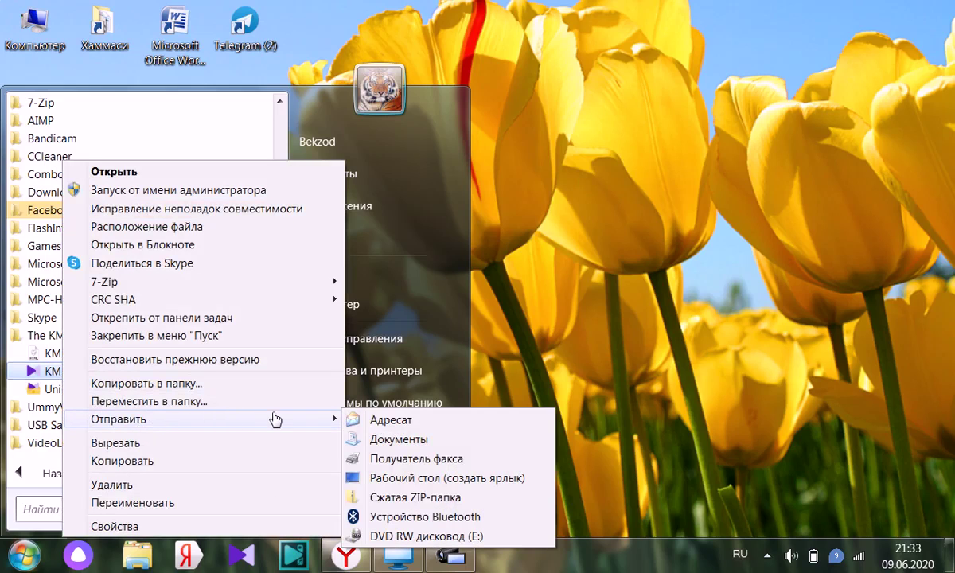
left_click(412, 478)
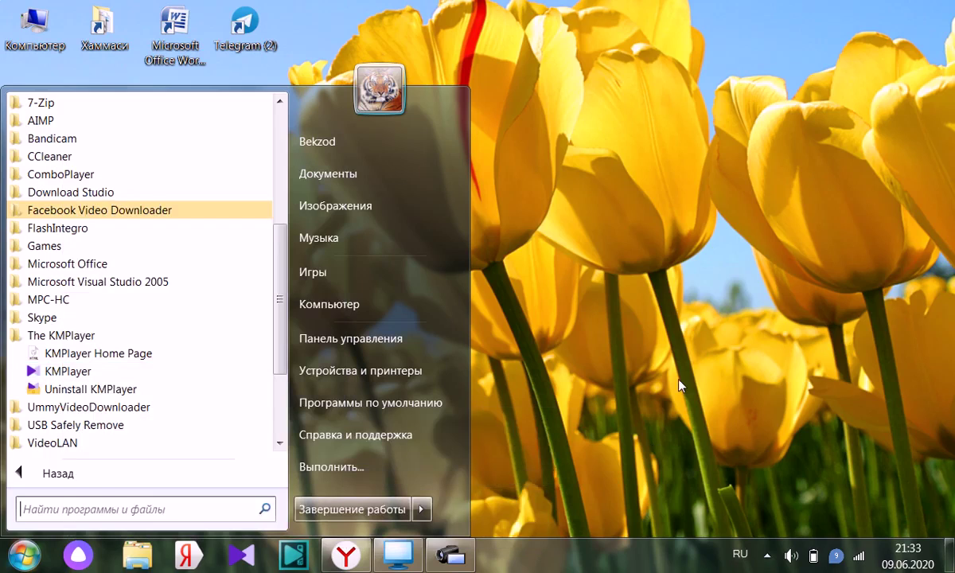
left_click(643, 334)
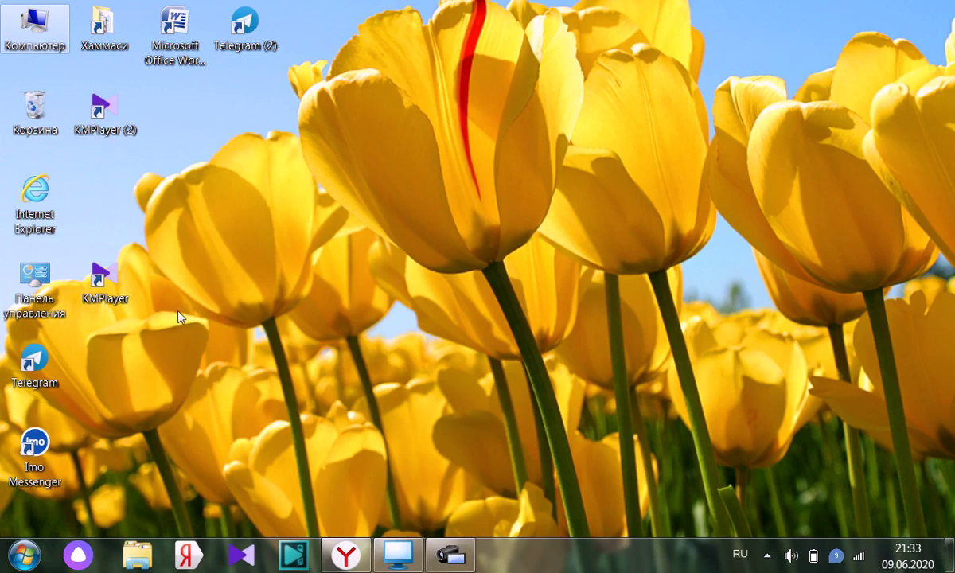
Delete the duplicate KMPlayer (2) desktop shortcut and move the remaining KMPlayer shortcut to the lower-right area of the desktop
right_click(105, 109)
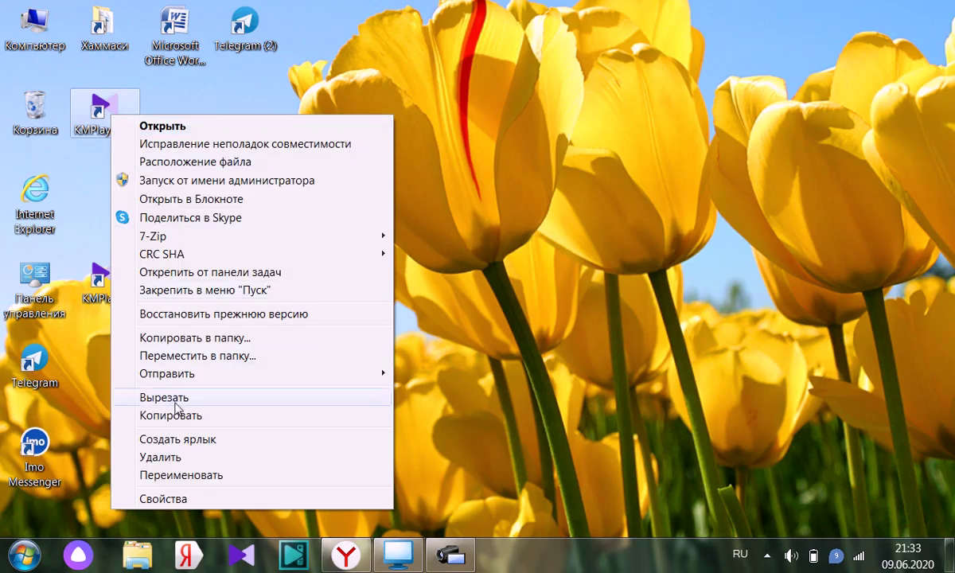
left_click(184, 459)
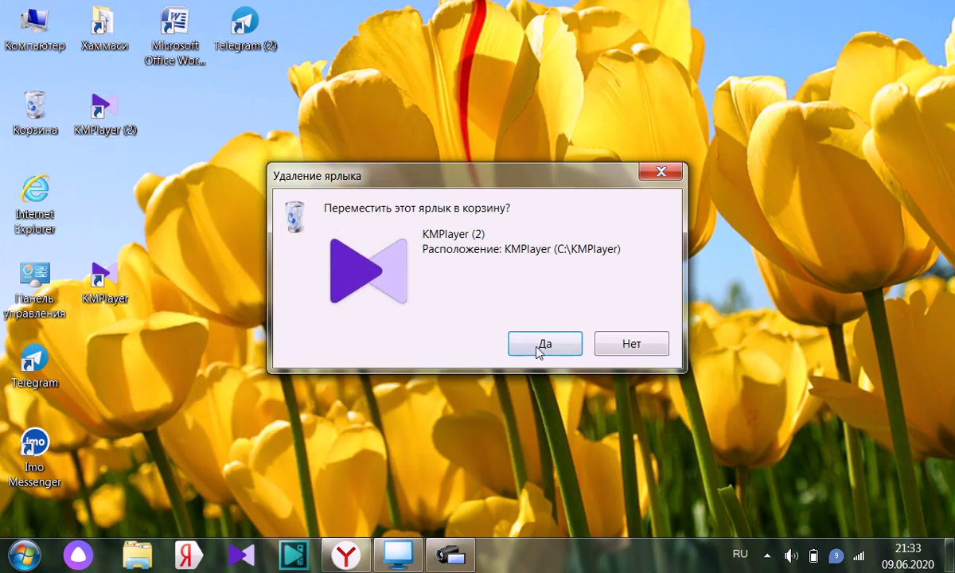
left_click(539, 344)
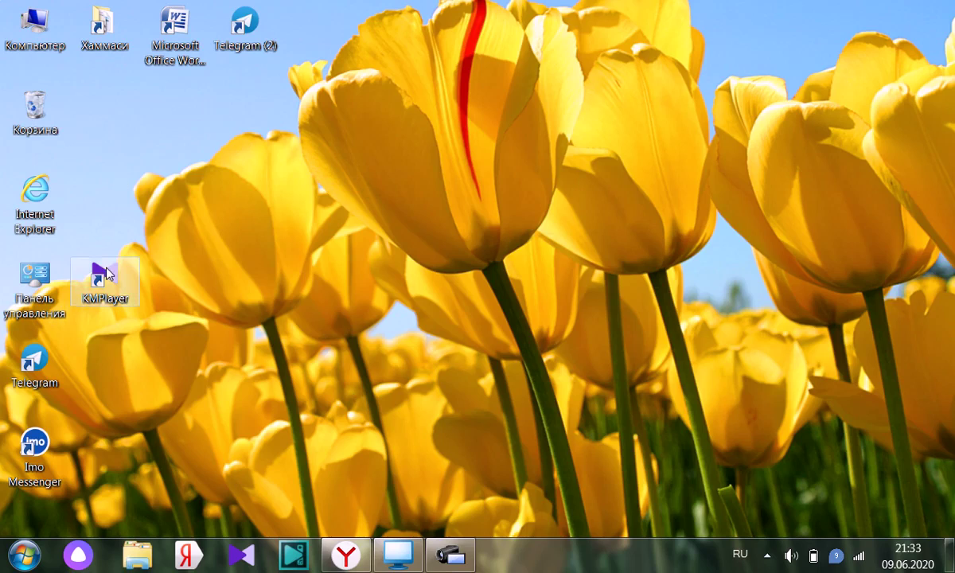
left_click_drag(100, 279, 733, 445)
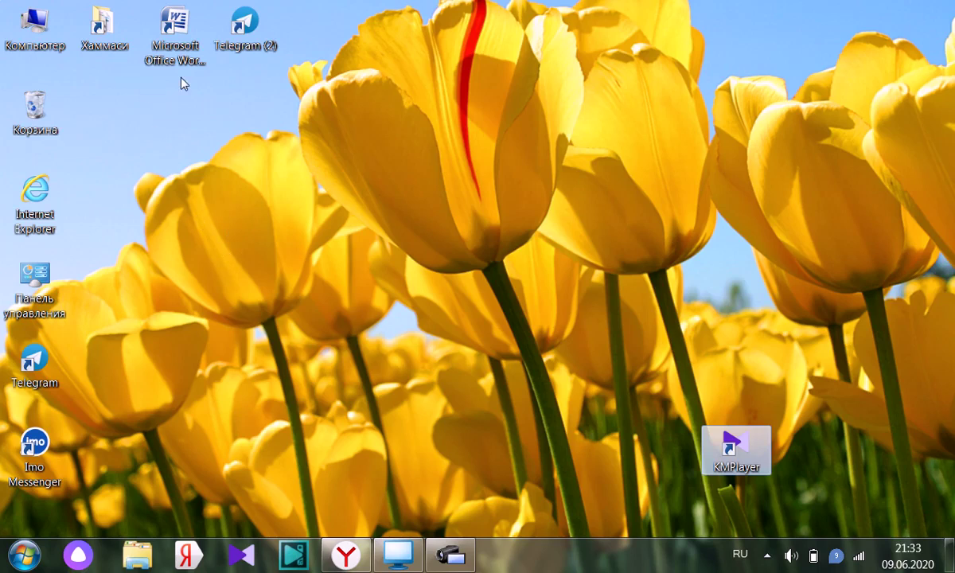
Open Microsoft Office Word 2007 from its desktop shortcut and minimise the blank document window
left_click(194, 55)
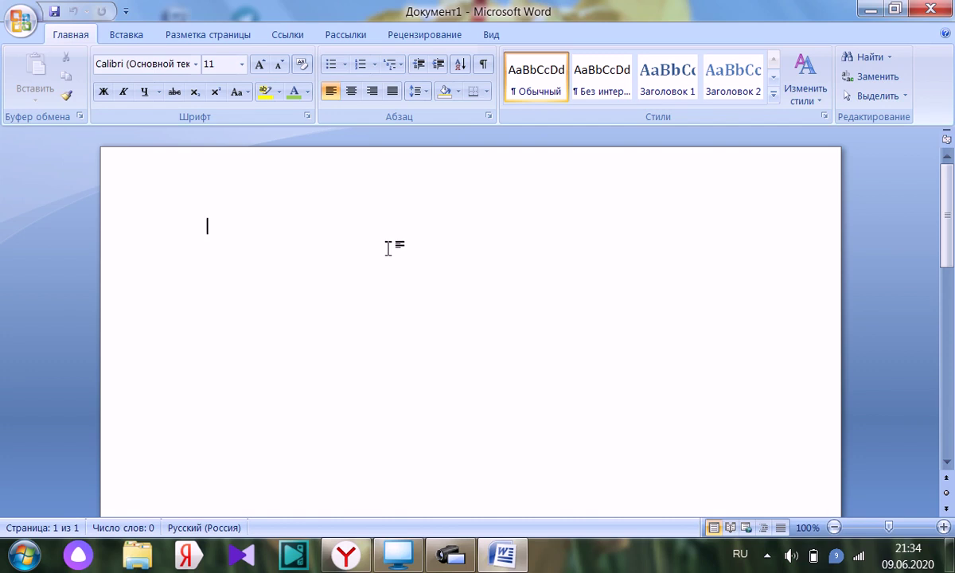
left_click(870, 13)
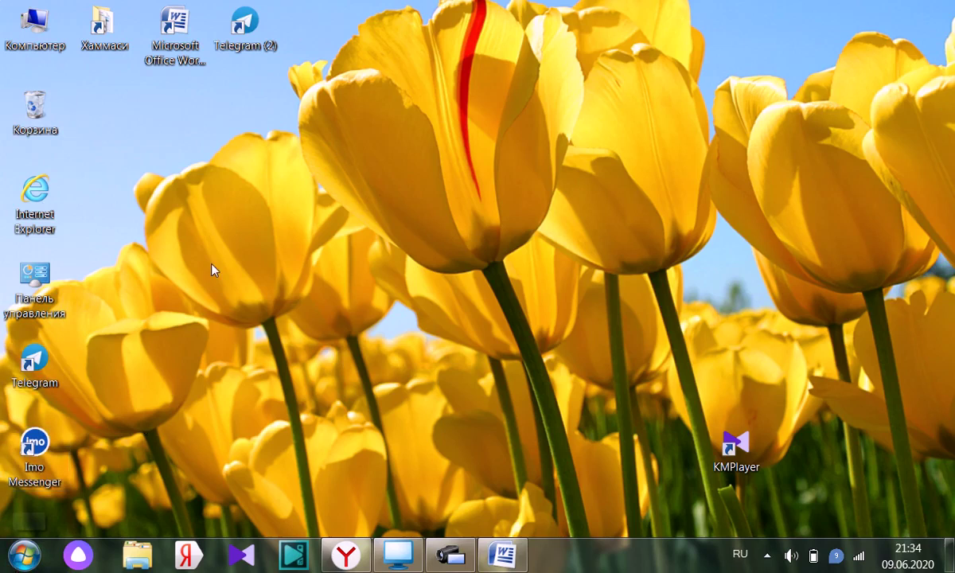
Open Компьютер, browse the Рабочий стол, Недавние места and Загрузки locations, and close the folder window
double_click(43, 56)
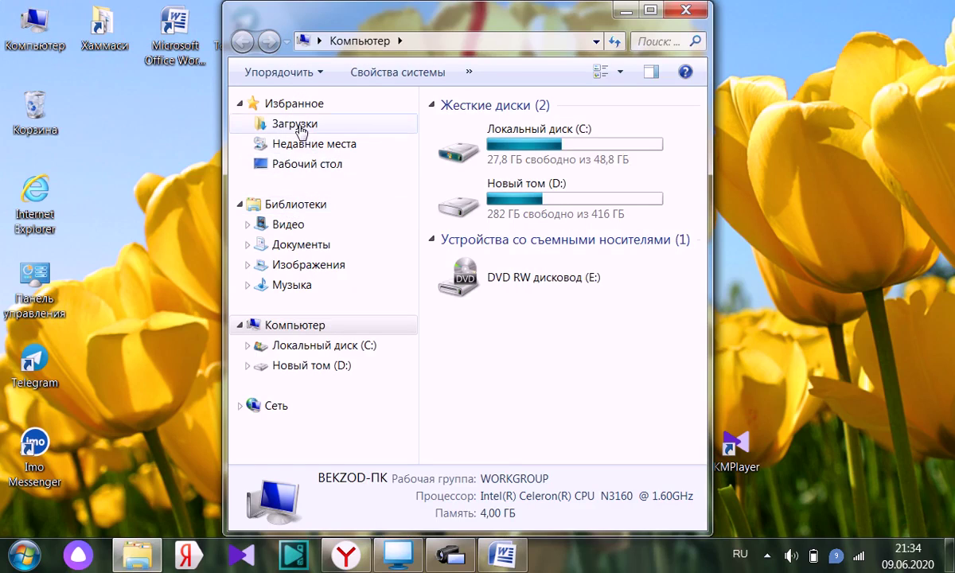
left_click(309, 164)
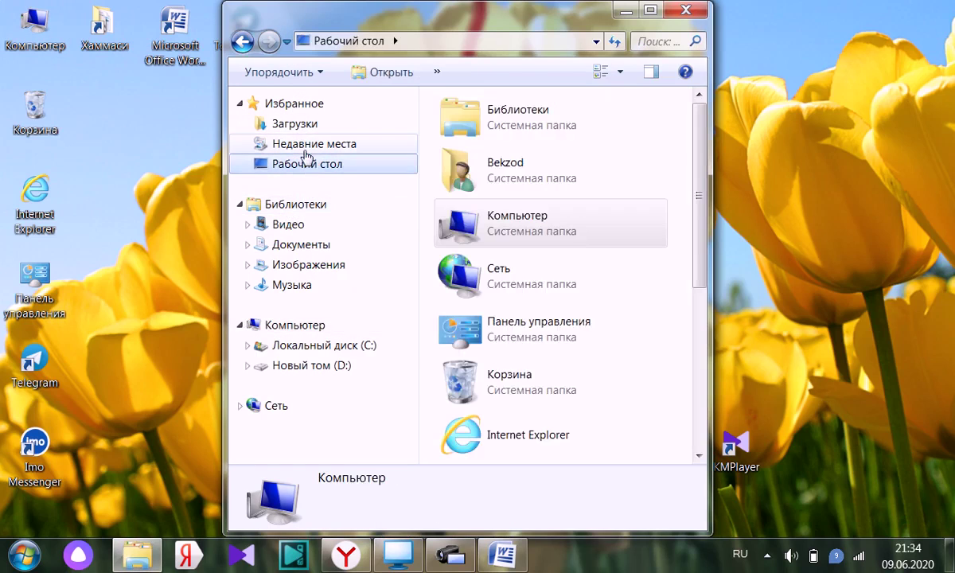
left_click(307, 146)
left_click(296, 124)
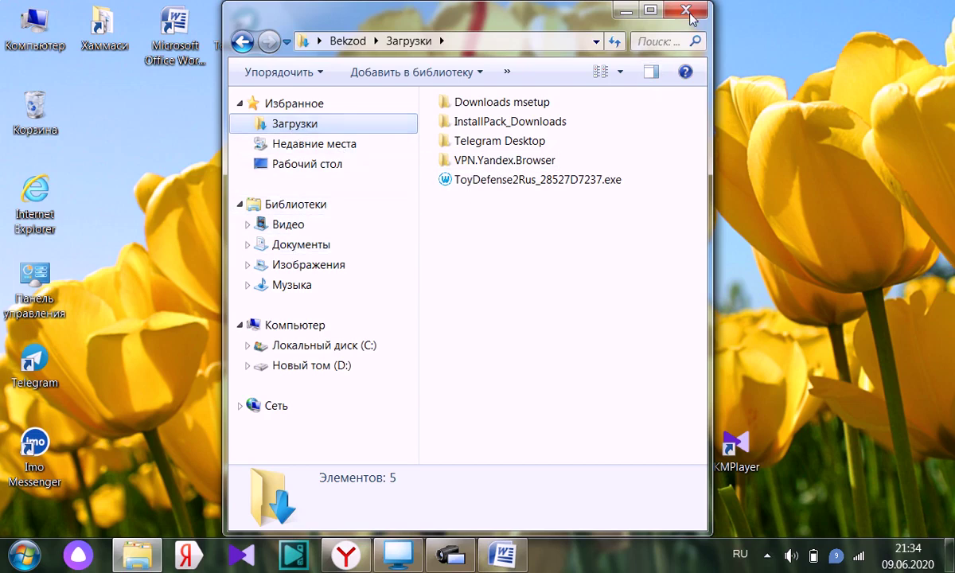
left_click(625, 9)
Launch Imo Messenger from its desktop shortcut and minimise its window
double_click(35, 447)
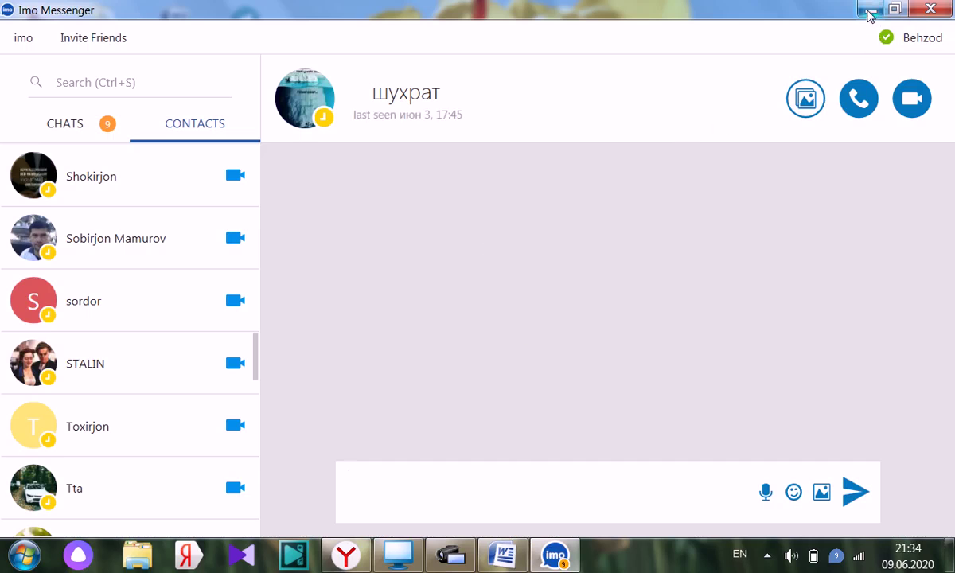
left_click(871, 9)
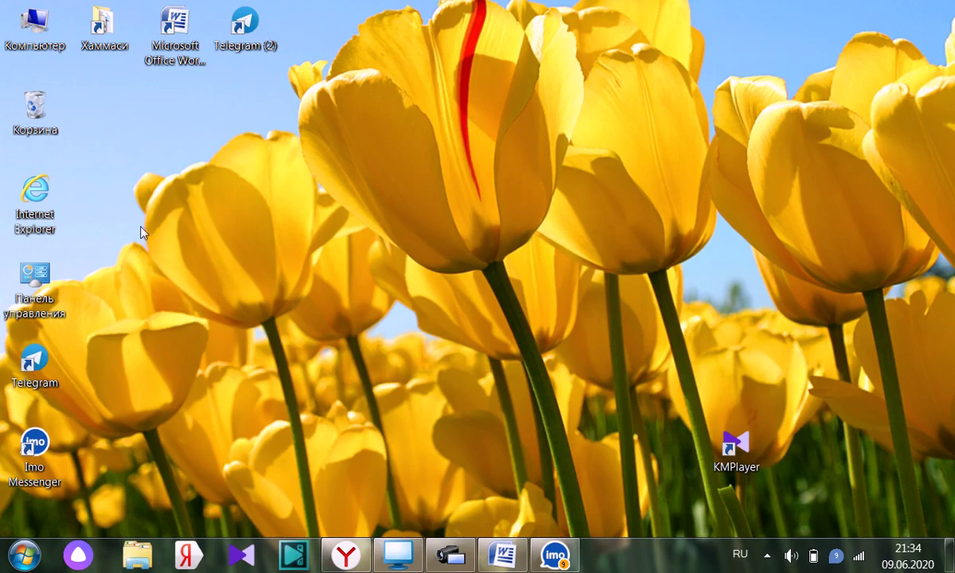
Open Компьютер from the desktop and close its window
double_click(44, 43)
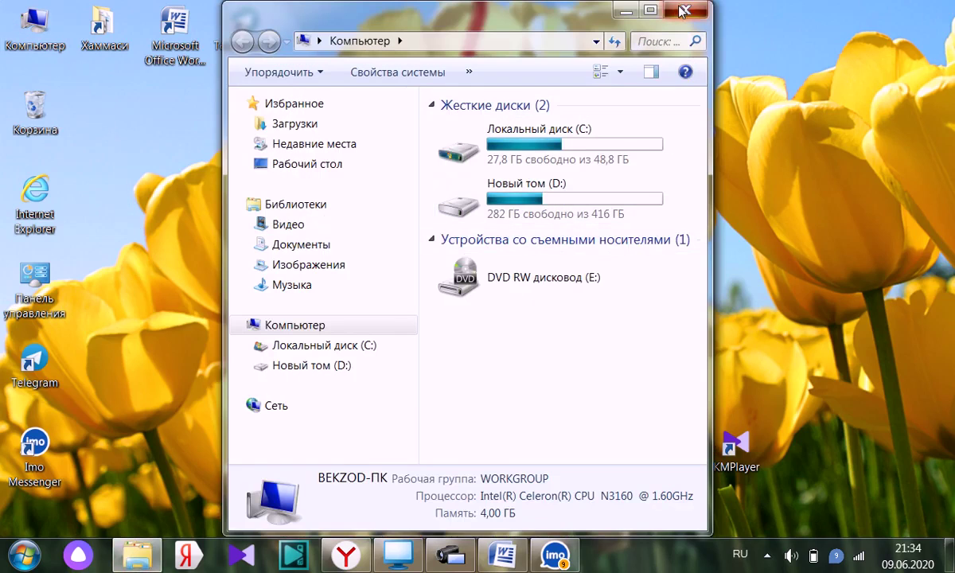
left_click(626, 9)
Create a folder on the desktop with the default name Новая папка
right_click(429, 145)
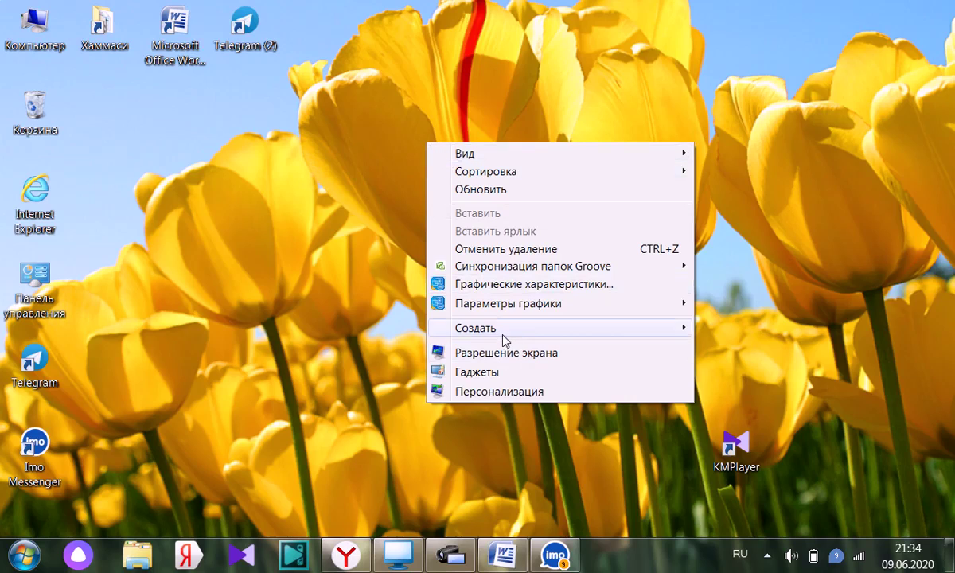
mouse_move(493, 329)
left_click(400, 330)
key("Return")
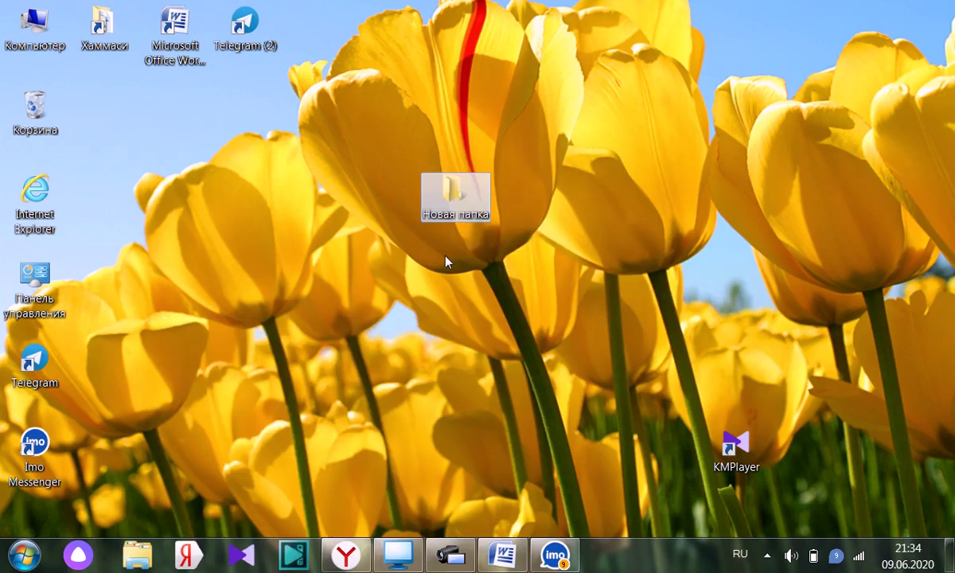
Open Новая папка from the desktop and minimise its window
left_click(535, 335)
key("Return")
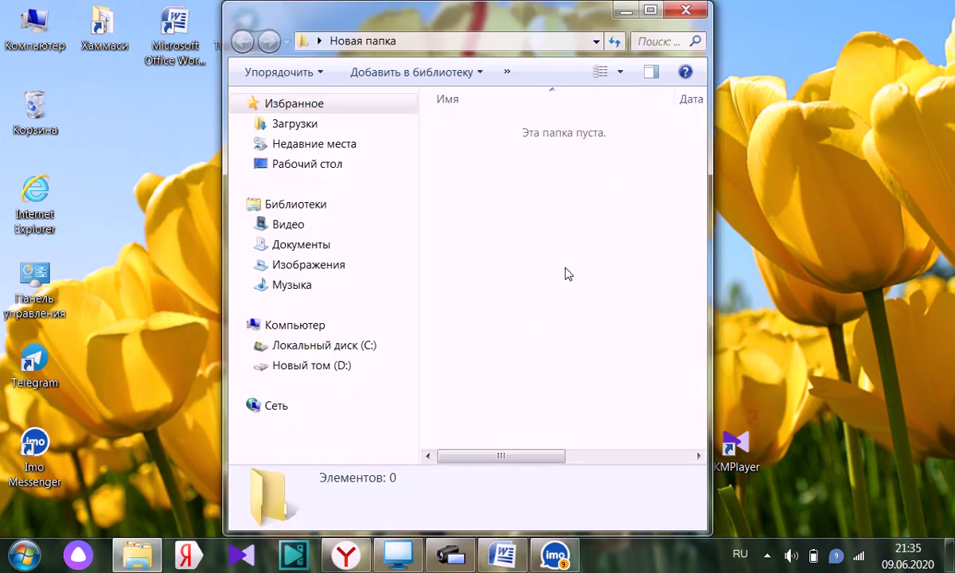
left_click(627, 14)
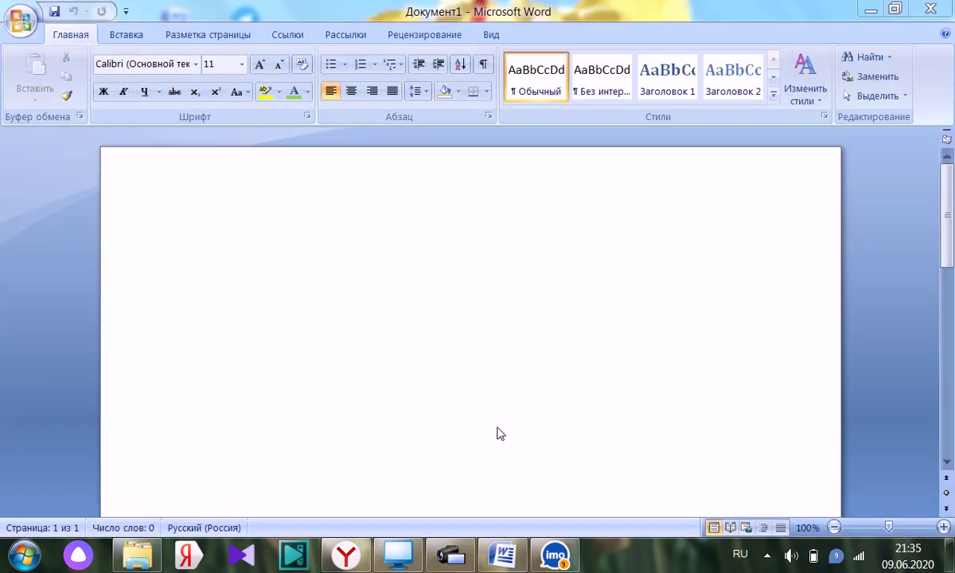
Switch through the open Word, Imo Messenger and screen recorder windows, and return to the desktop
key("alt+Tab")
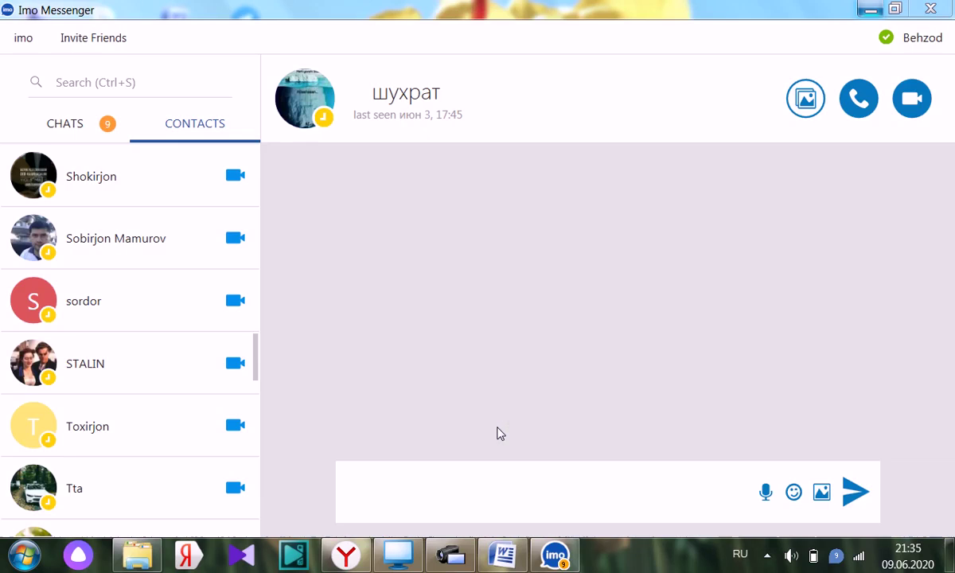
key("alt+Tab")
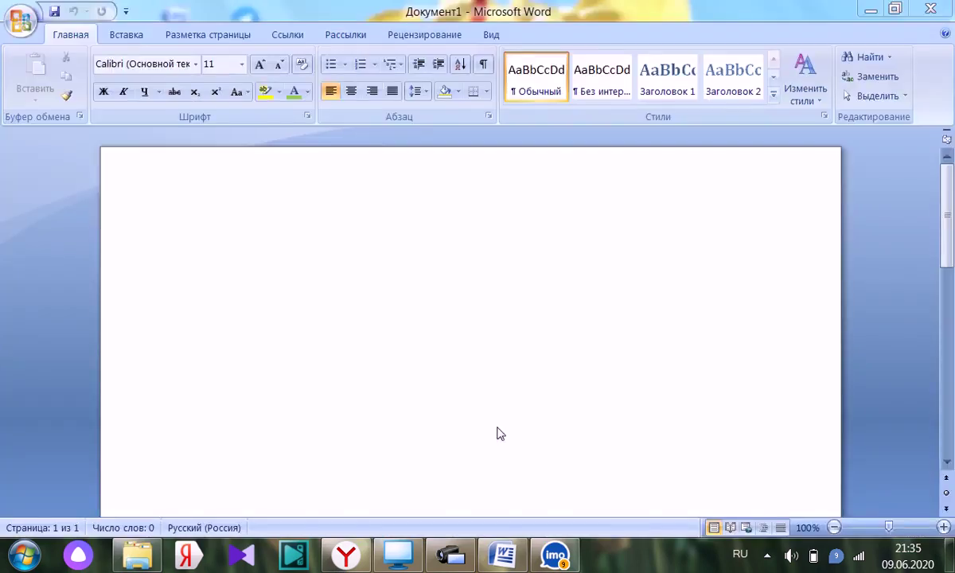
key("alt+Tab")
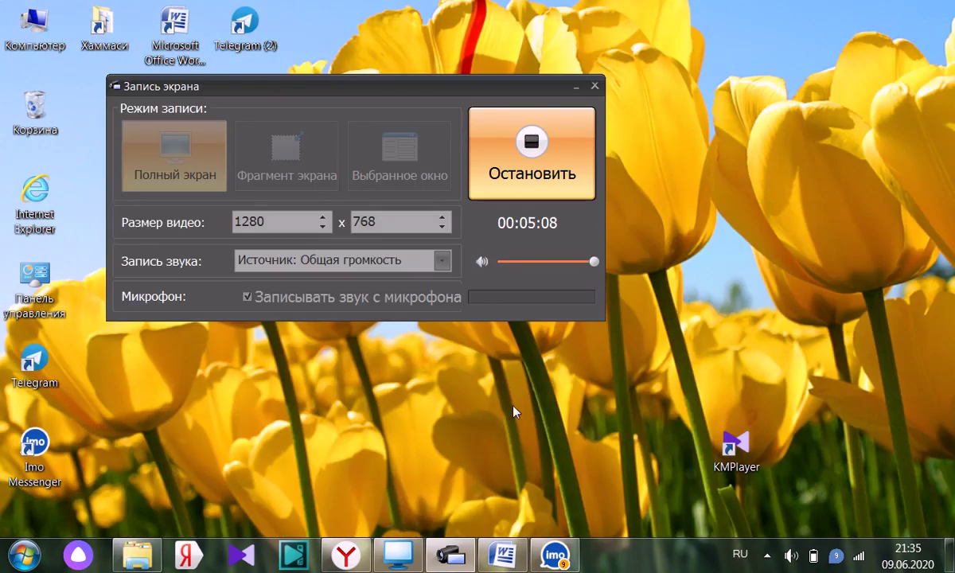
left_click(579, 86)
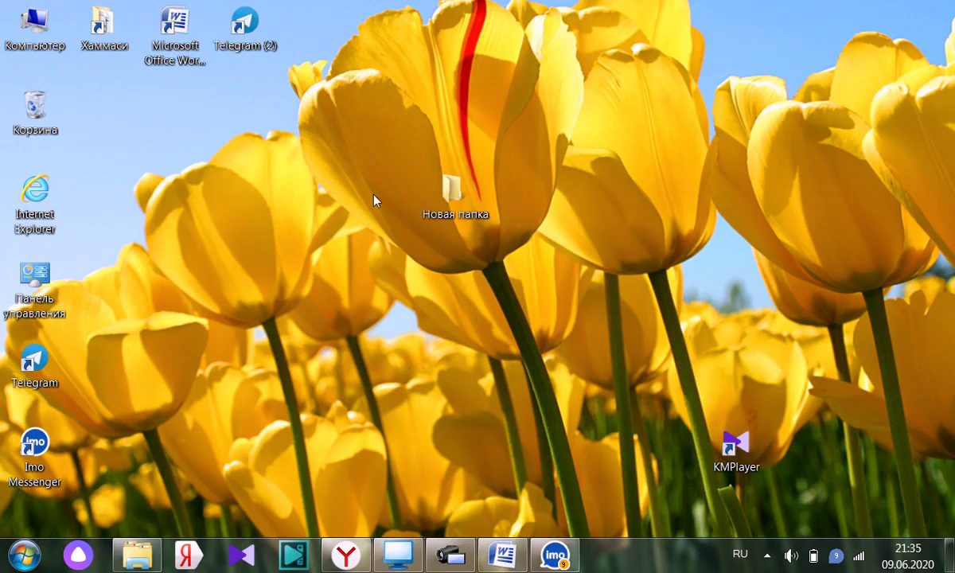
Set the desktop icon size to Крупные значки
right_click(317, 182)
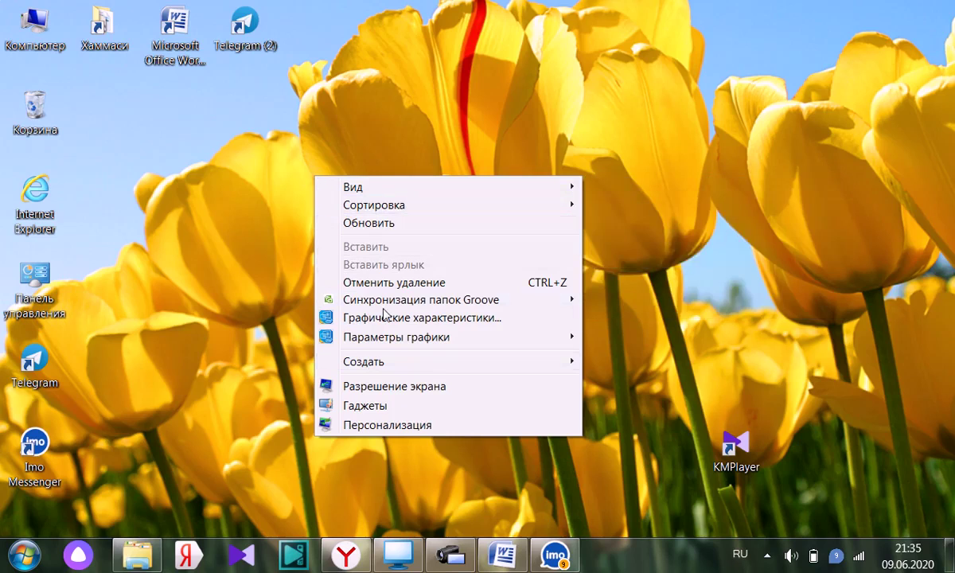
mouse_move(380, 192)
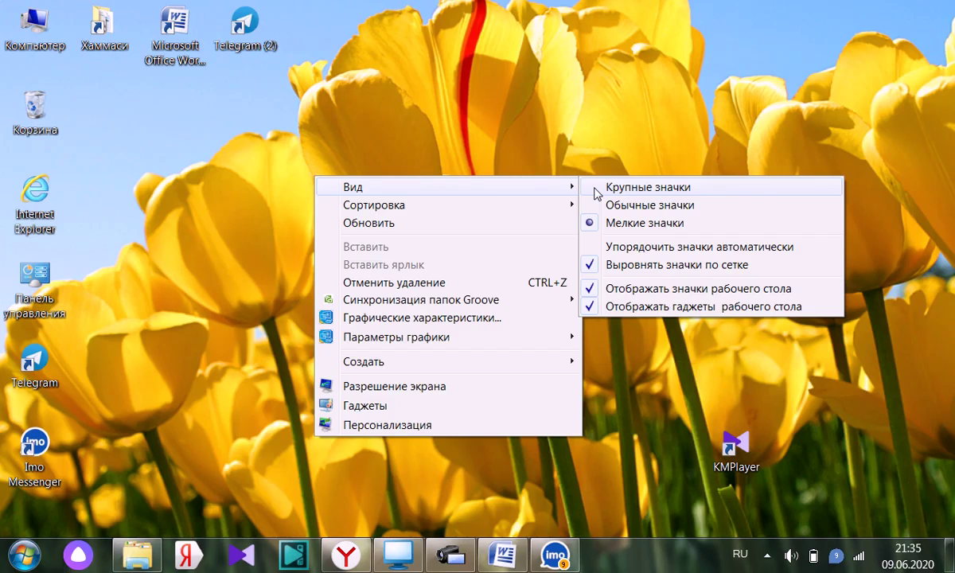
left_click(597, 193)
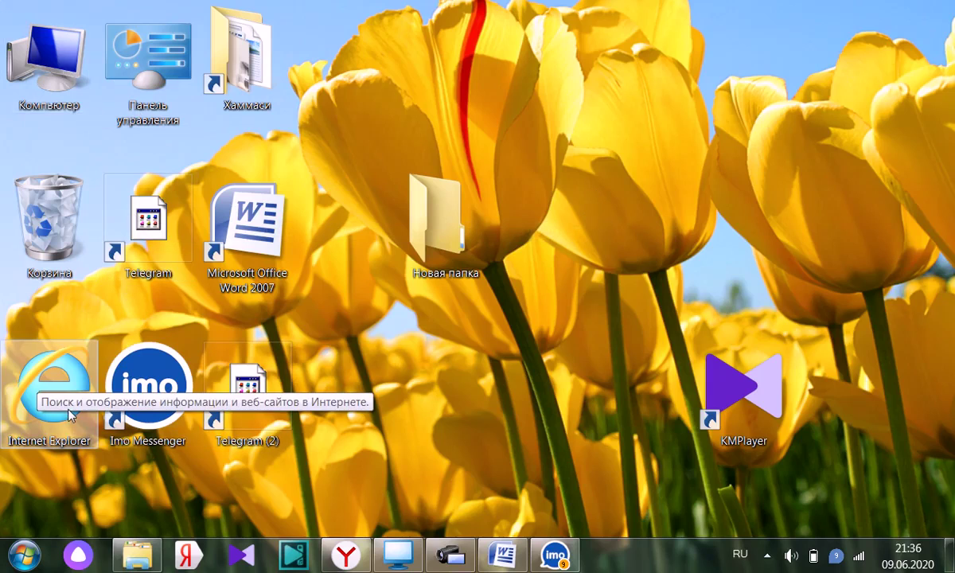
Set the desktop icon size to Мелкие значки
right_click(498, 107)
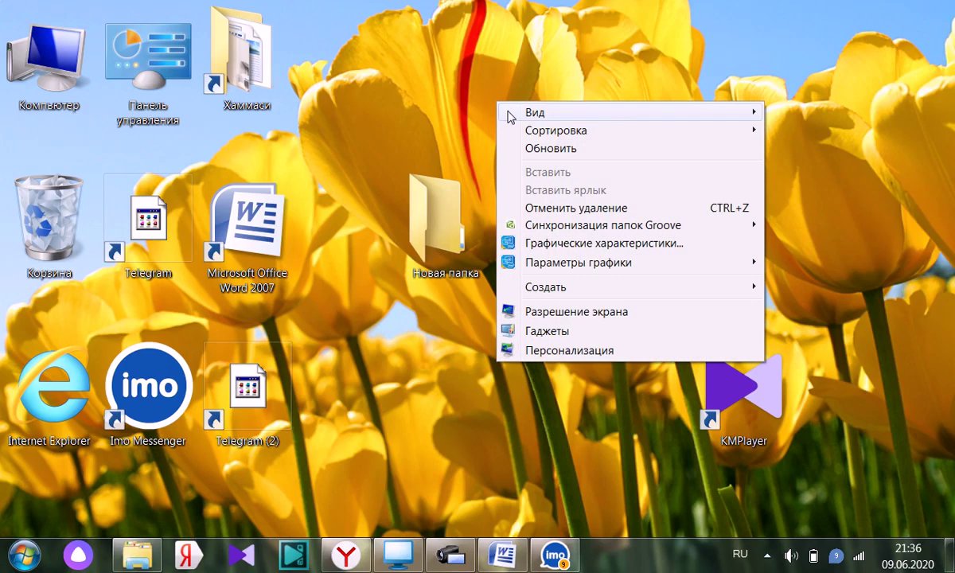
mouse_move(522, 116)
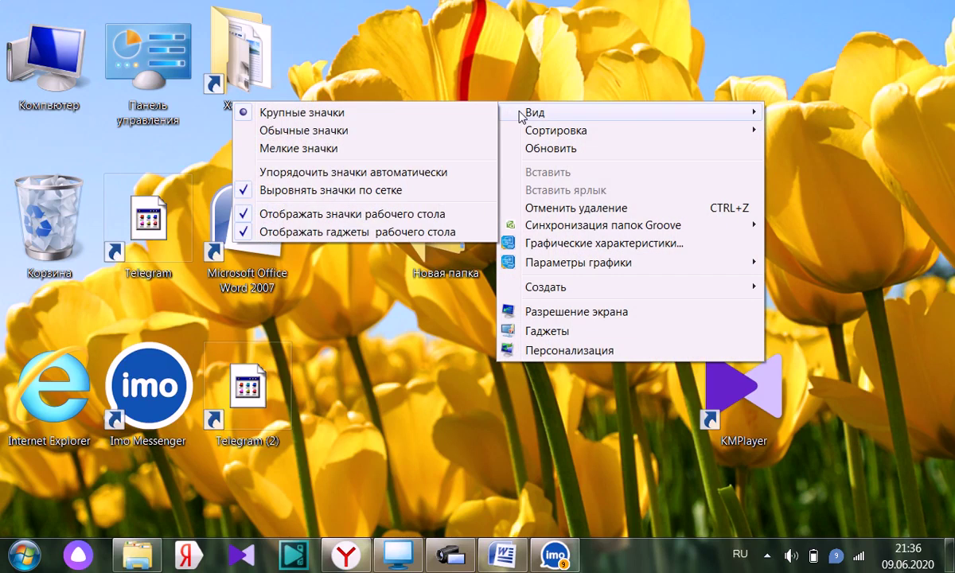
left_click(398, 150)
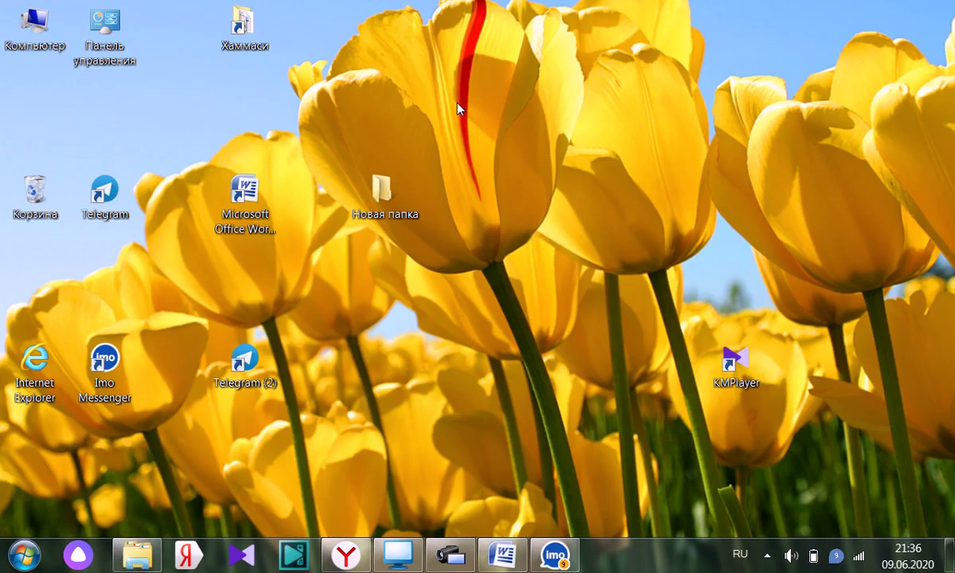
View the desktop sorting options without choosing one, and move the Хаммаси shortcut directly beside Панель управления
right_click(458, 107)
mouse_move(495, 140)
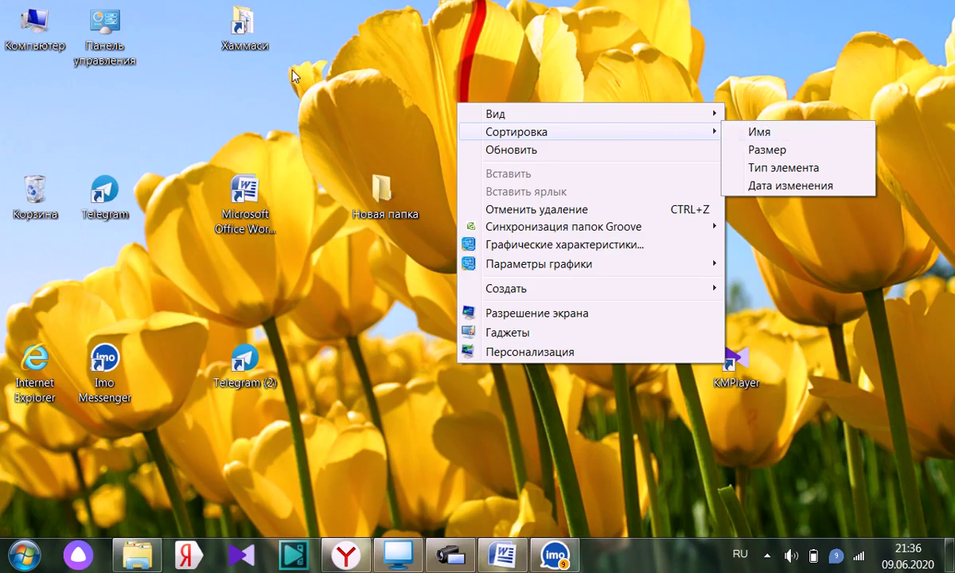
left_click(249, 89)
left_click_drag(242, 28, 176, 30)
Sort the desktop icons by Имя
right_click(412, 75)
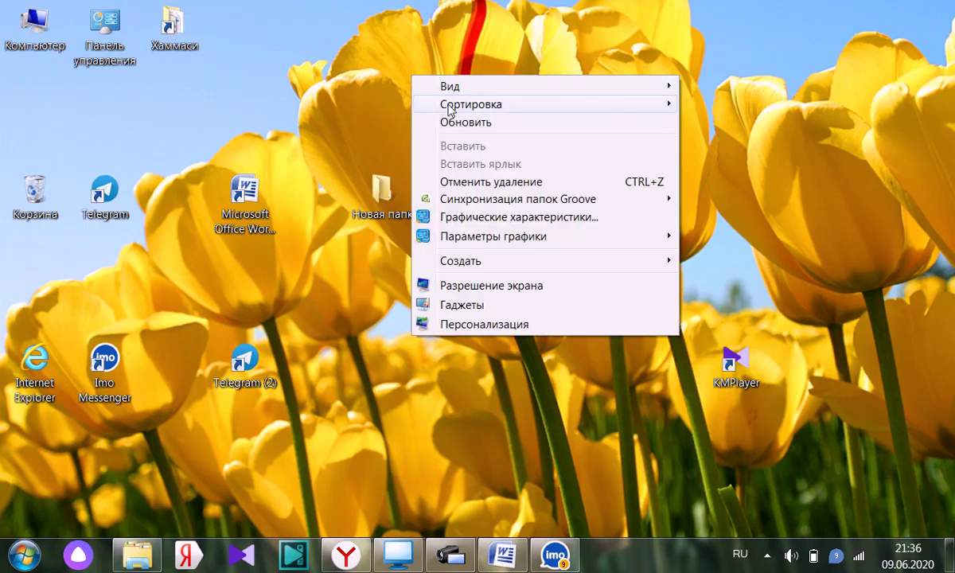
mouse_move(430, 109)
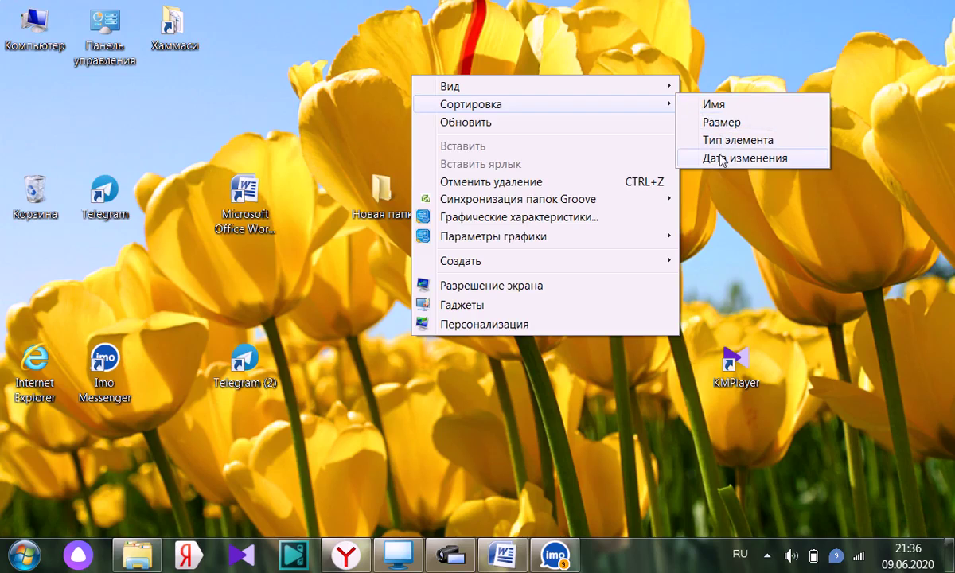
left_click(714, 106)
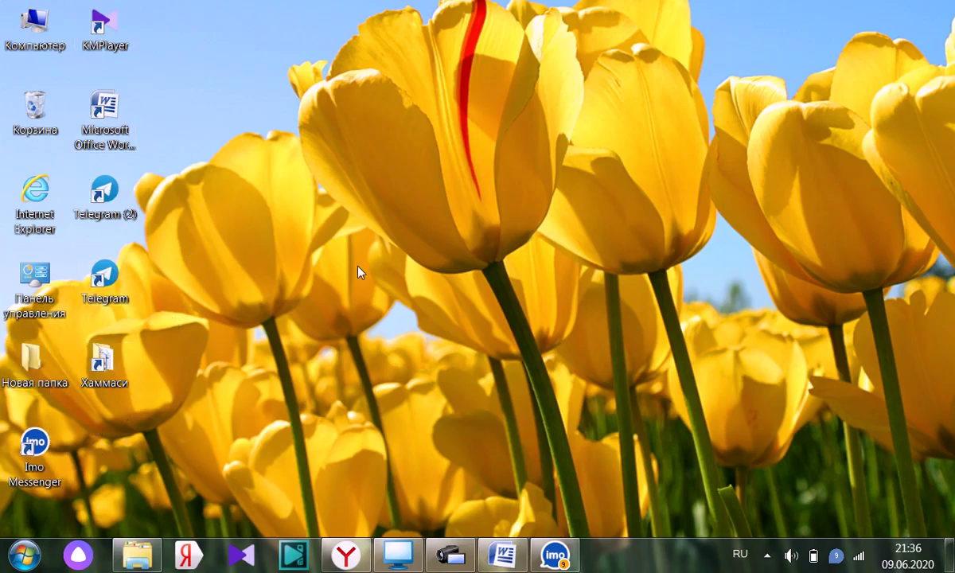
Refresh the desktop several times in a row
right_click(381, 126)
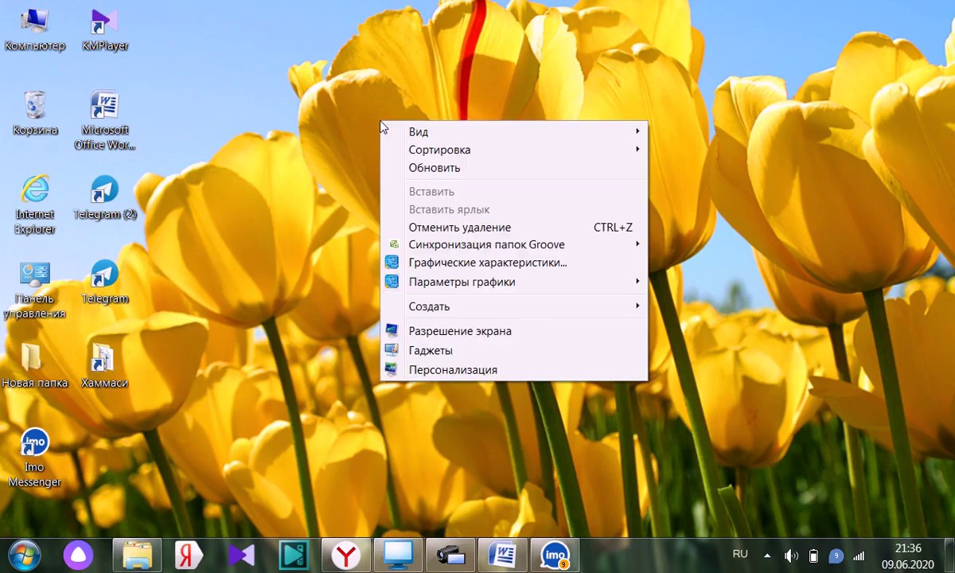
left_click(414, 168)
right_click(330, 96)
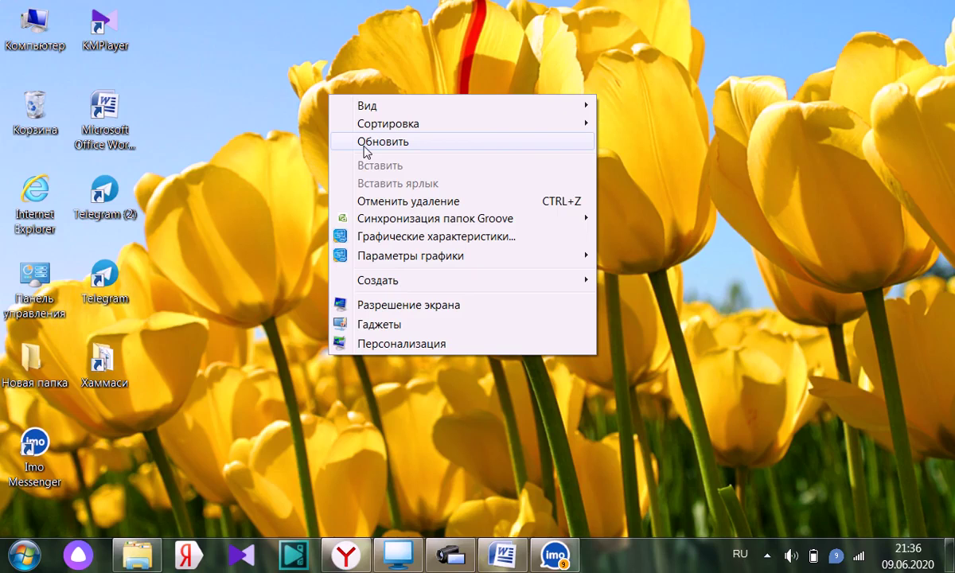
left_click(244, 109)
right_click(244, 109)
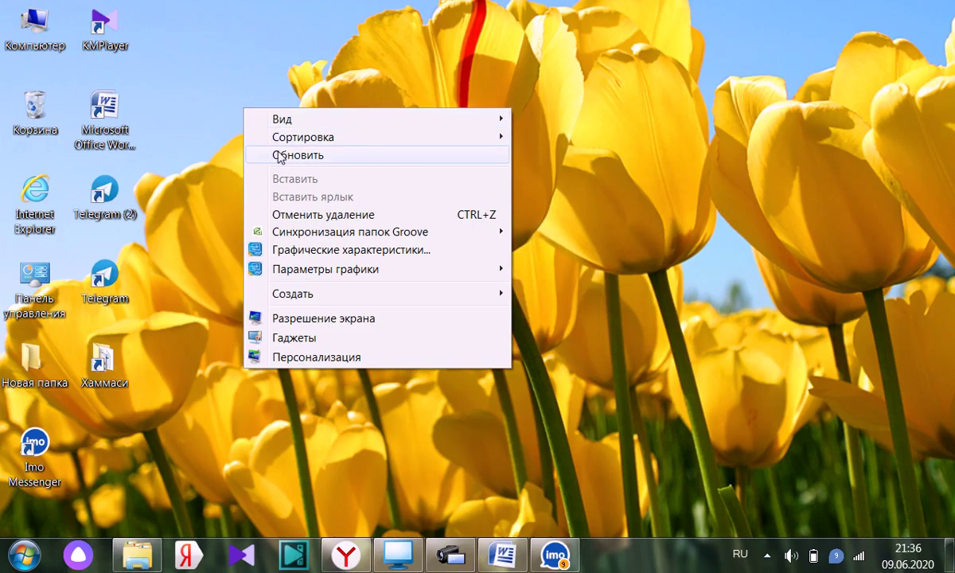
left_click(279, 156)
right_click(270, 129)
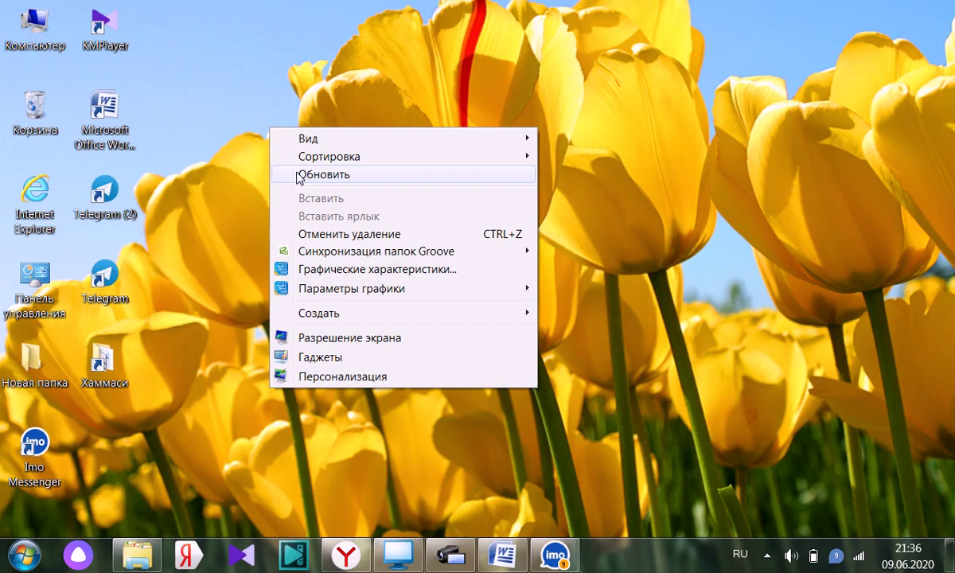
left_click(287, 55)
right_click(287, 55)
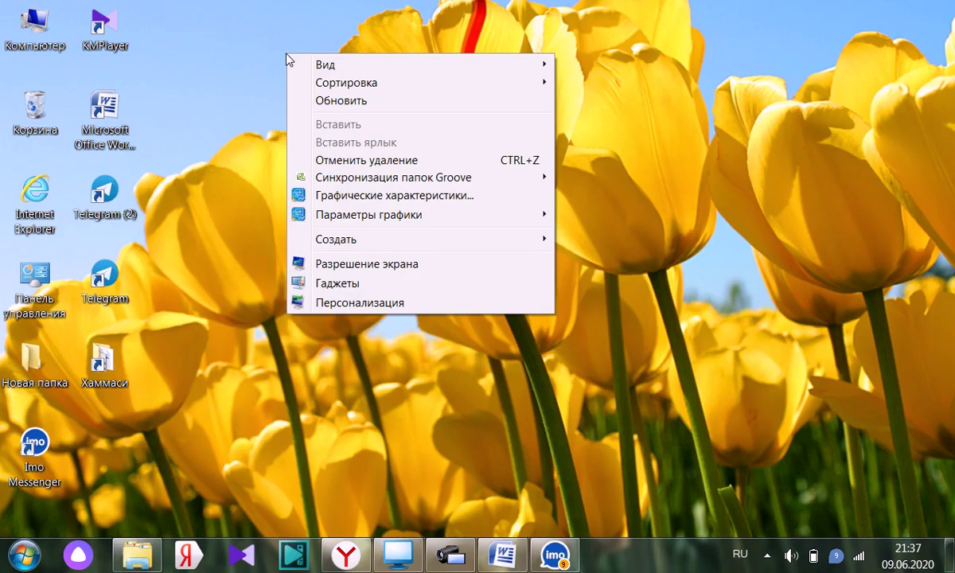
left_click(318, 102)
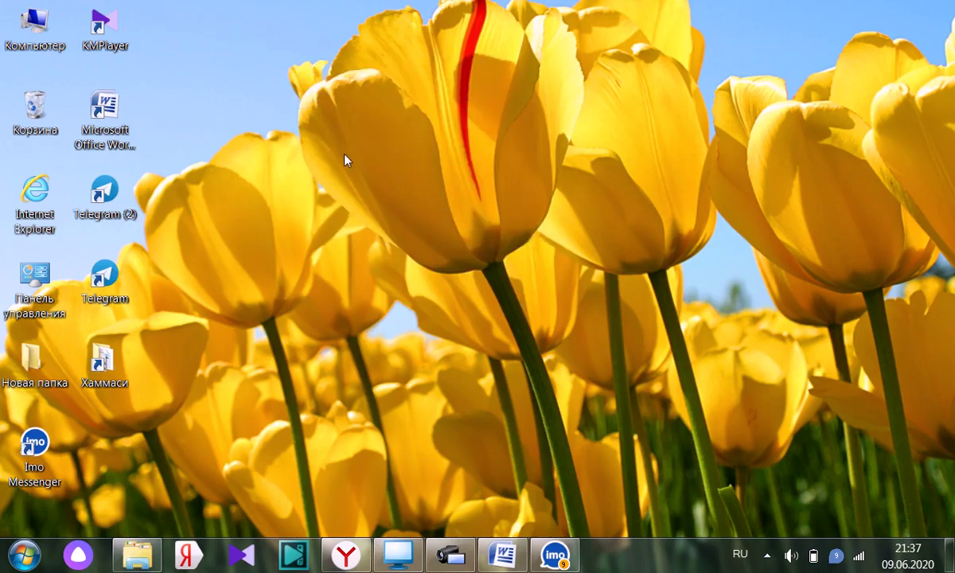
right_click(315, 92)
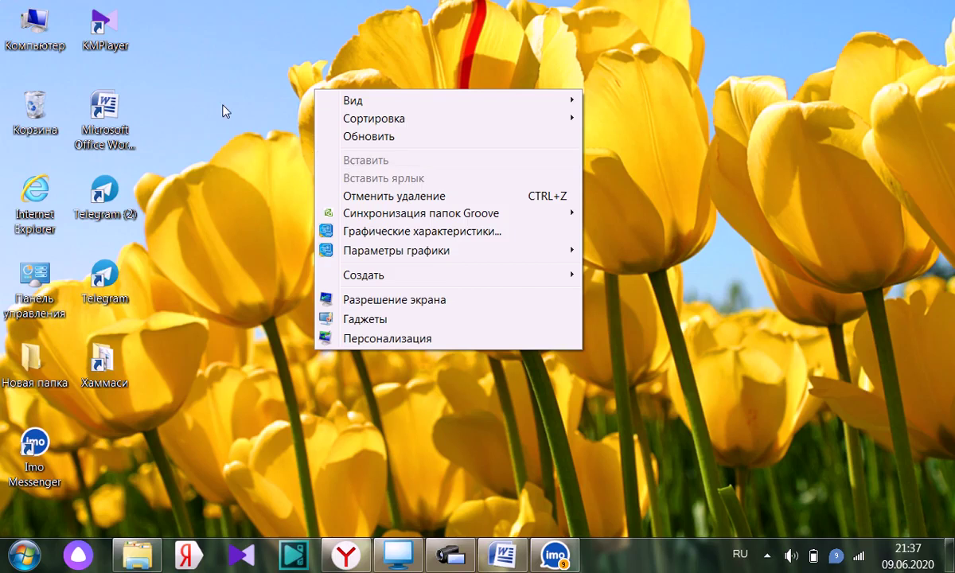
Open Компьютер and browse to the drive Новый том (D:)
double_click(37, 26)
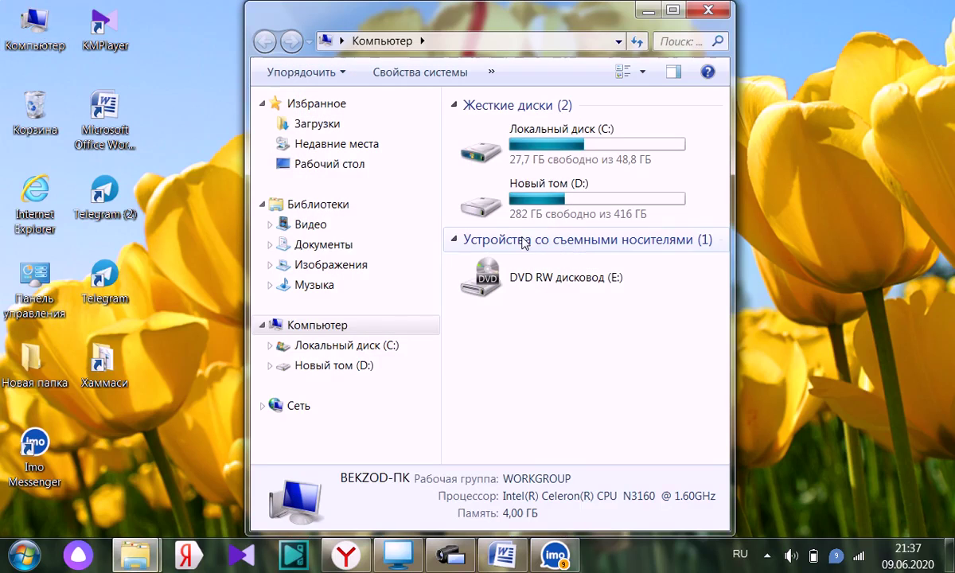
left_click(540, 215)
double_click(540, 215)
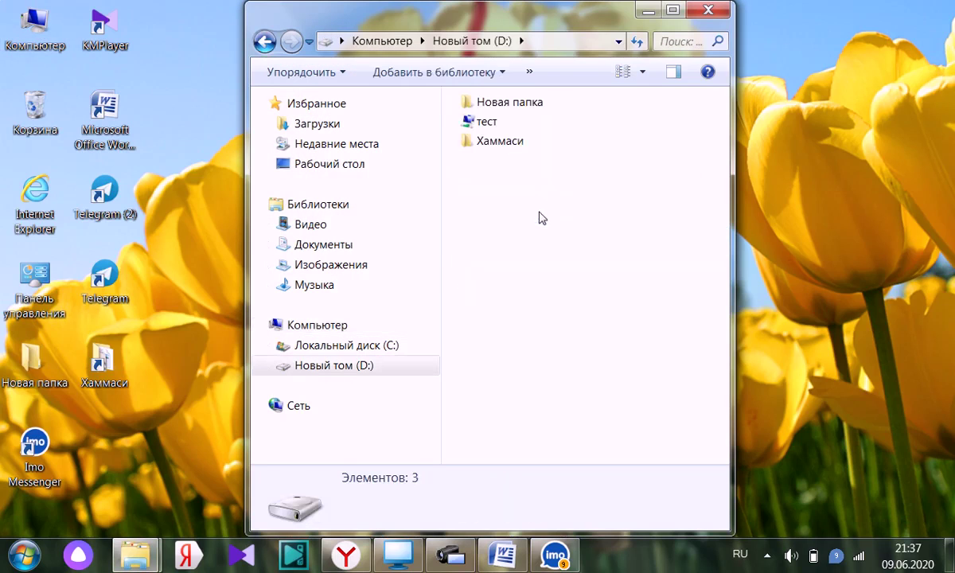
right_click(482, 132)
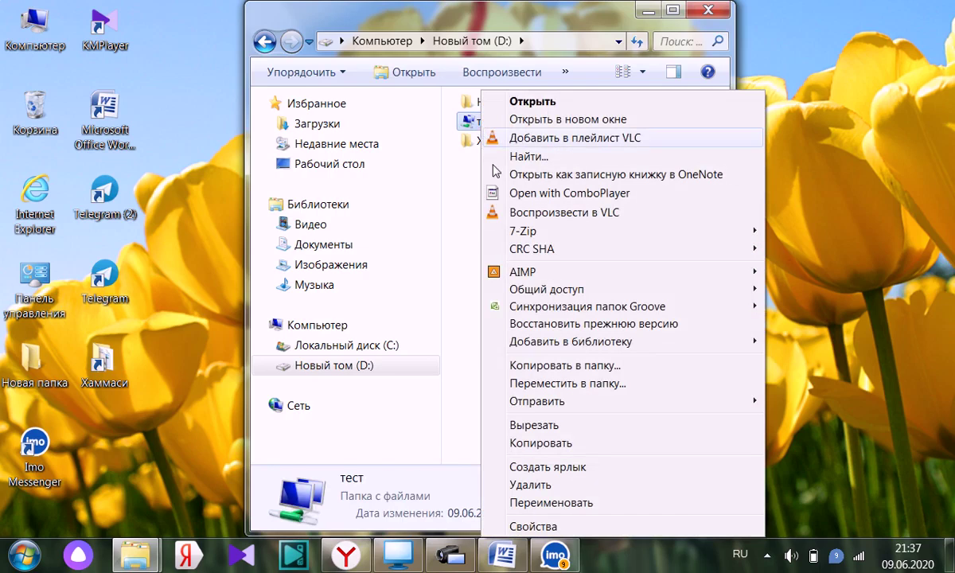
left_click(533, 368)
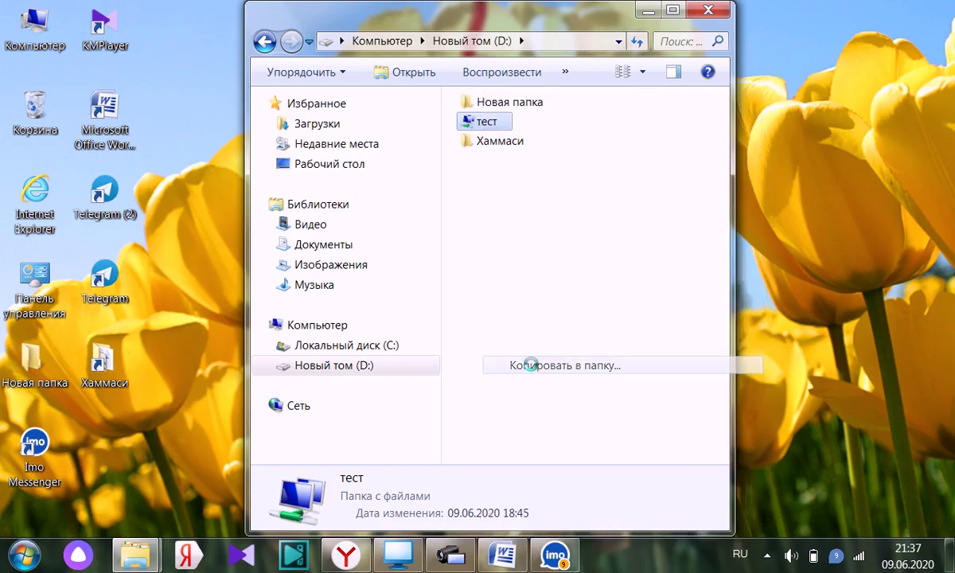
left_click(635, 475)
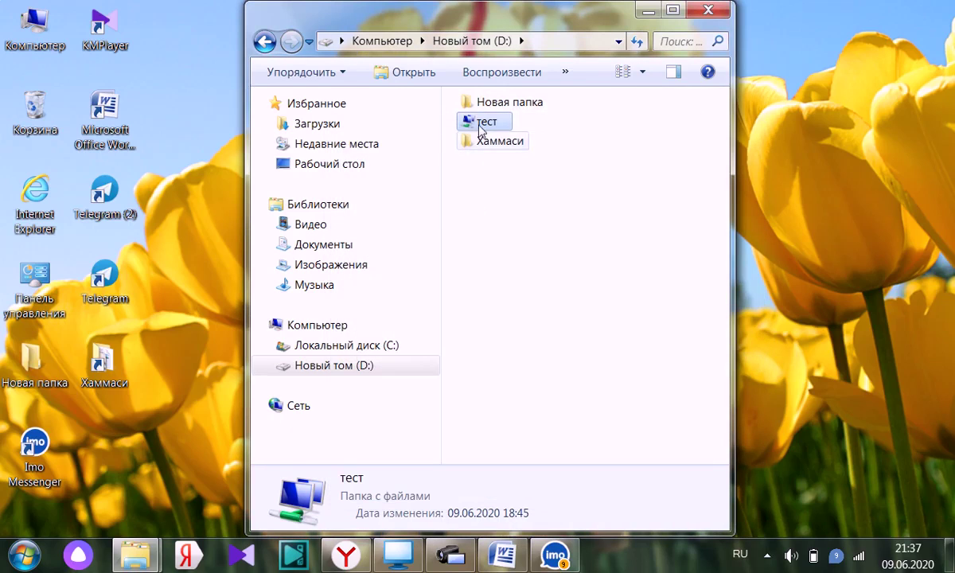
Copy the тест folder from drive D: and paste it onto the desktop as a shortcut
right_click(482, 122)
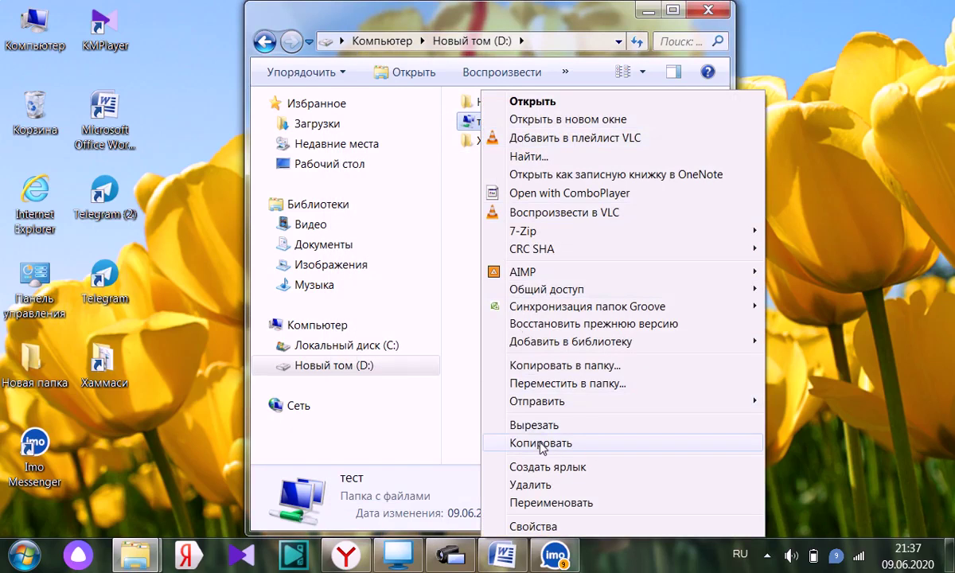
left_click(540, 446)
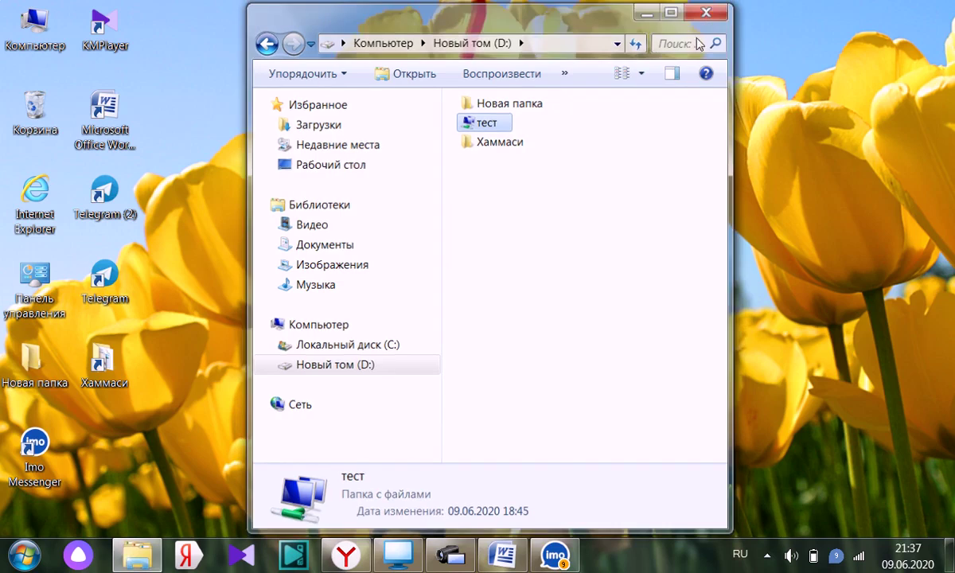
left_click(647, 12)
right_click(422, 143)
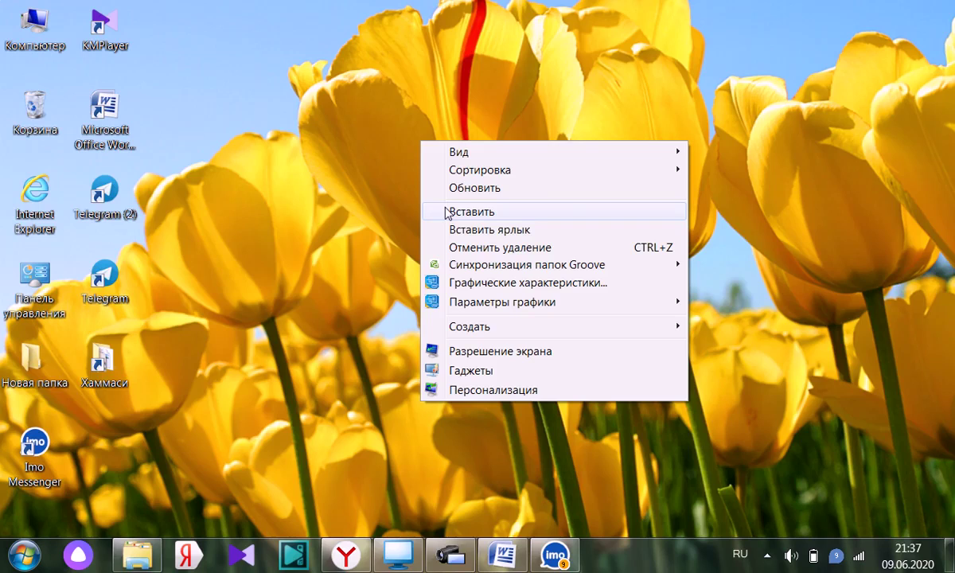
left_click(457, 231)
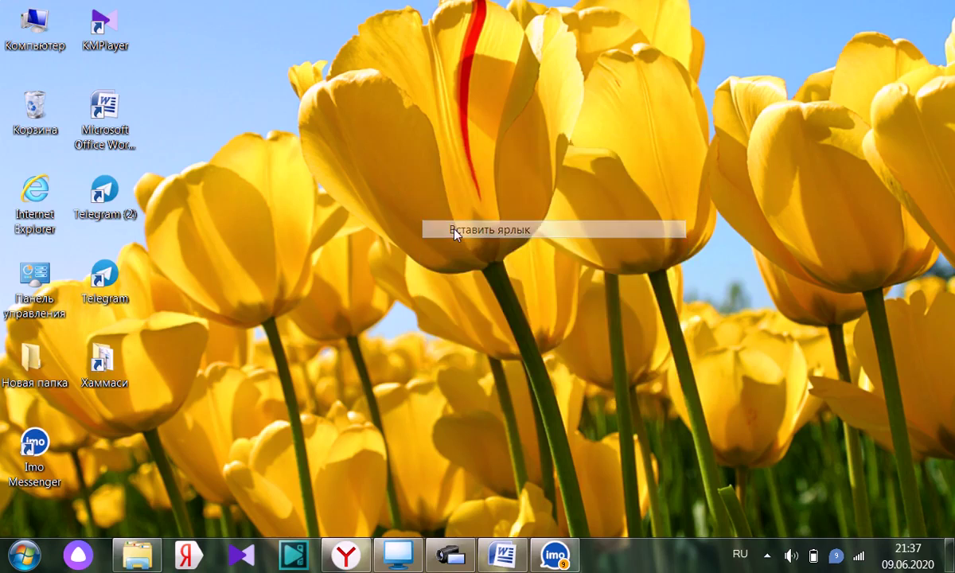
Delete the тест shortcut from the desktop, moving it to the recycle bin
right_click(462, 119)
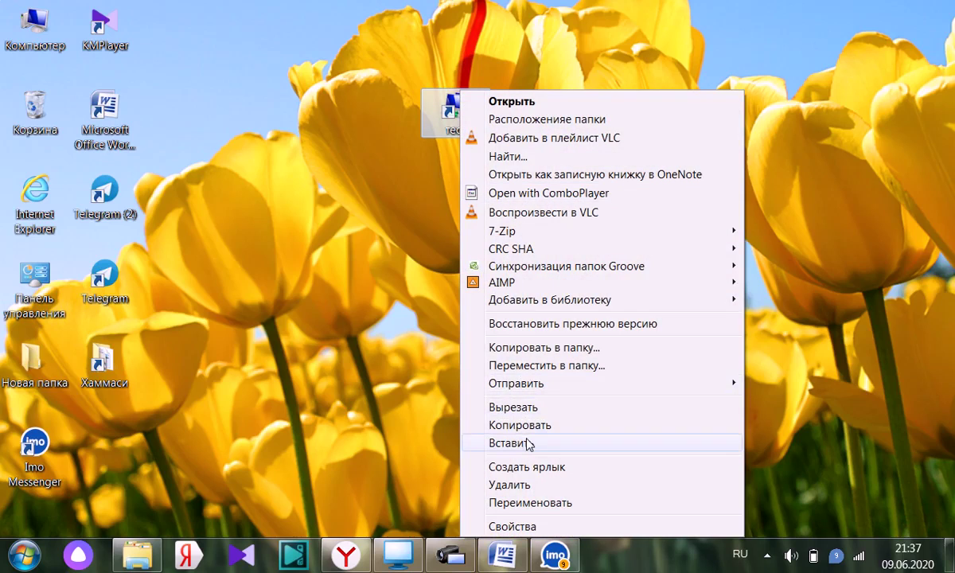
left_click(519, 486)
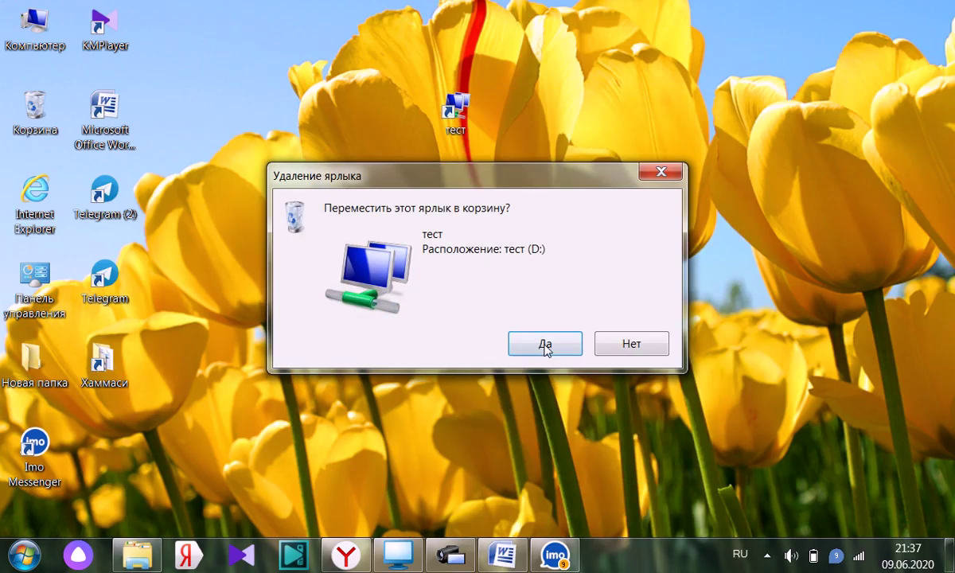
left_click(546, 344)
Look through the Параметры графики options for the desktop and open the Разрешение экрана settings
right_click(353, 132)
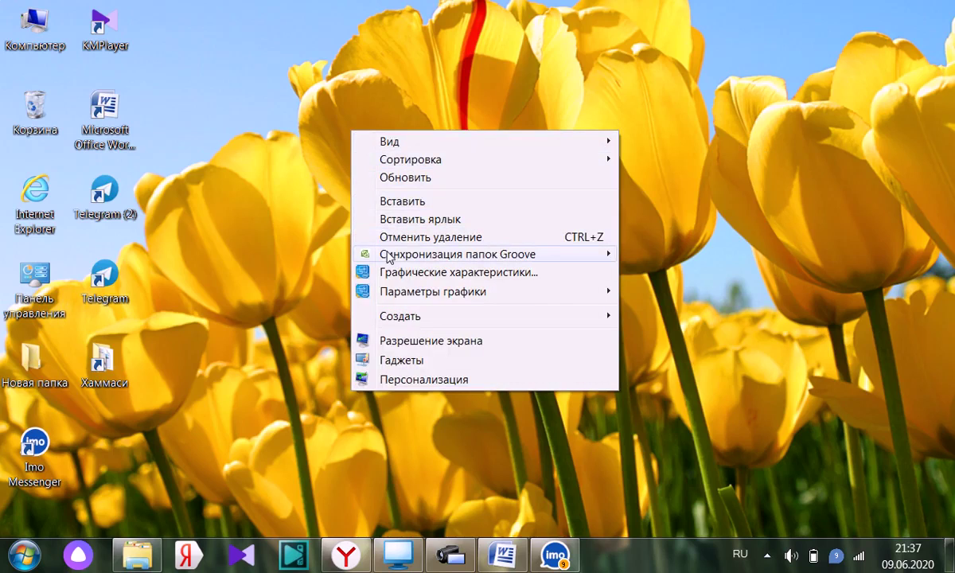
mouse_move(389, 255)
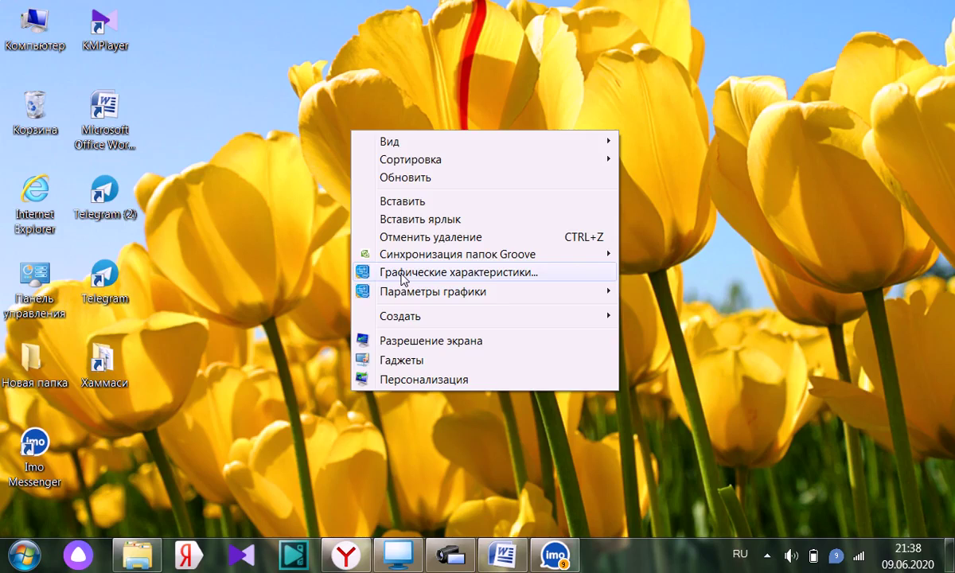
mouse_move(408, 292)
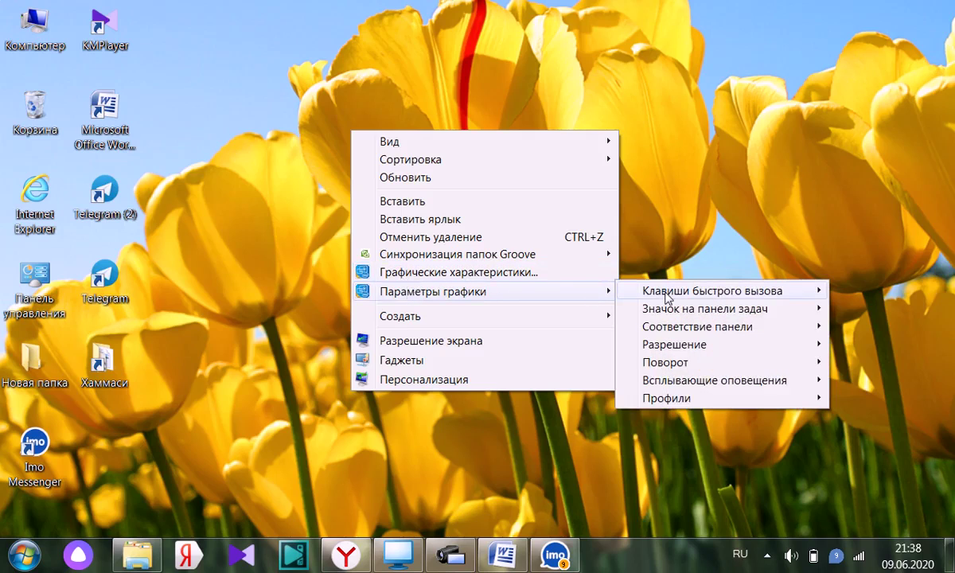
mouse_move(667, 299)
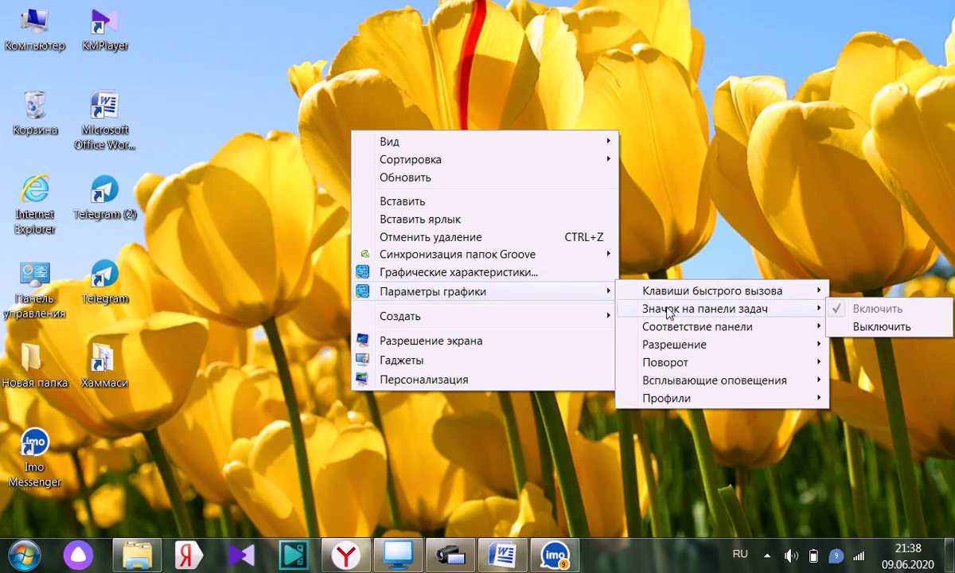
mouse_move(668, 330)
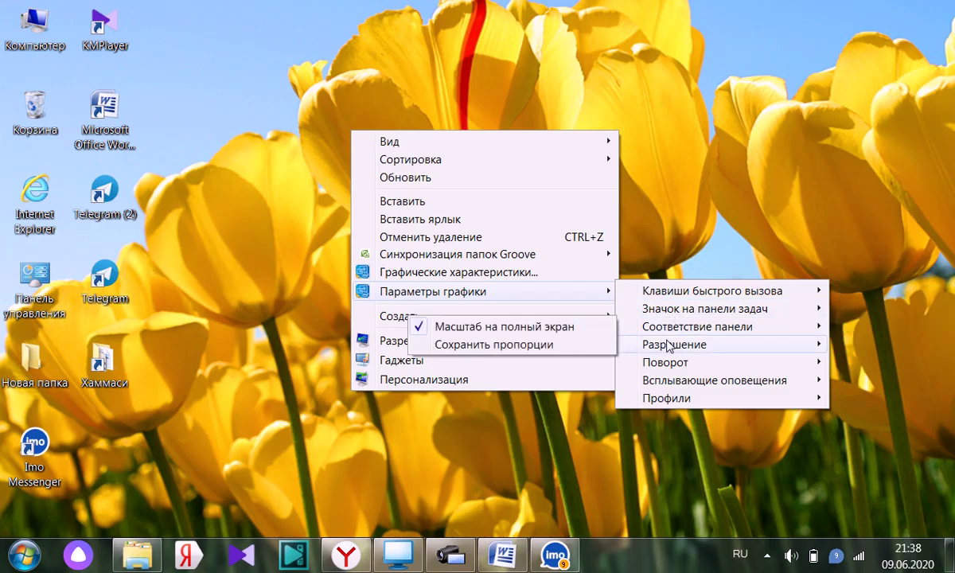
mouse_move(668, 364)
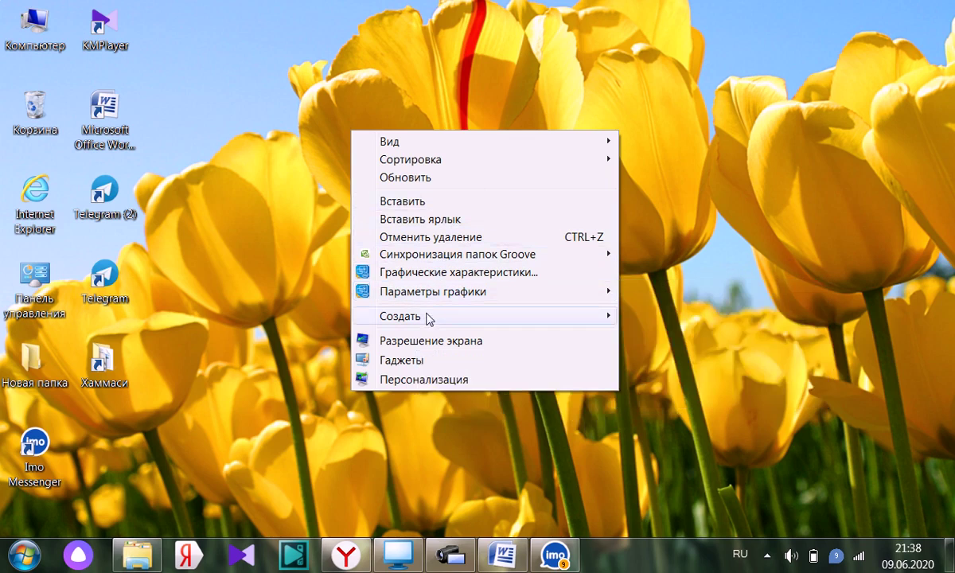
mouse_move(430, 320)
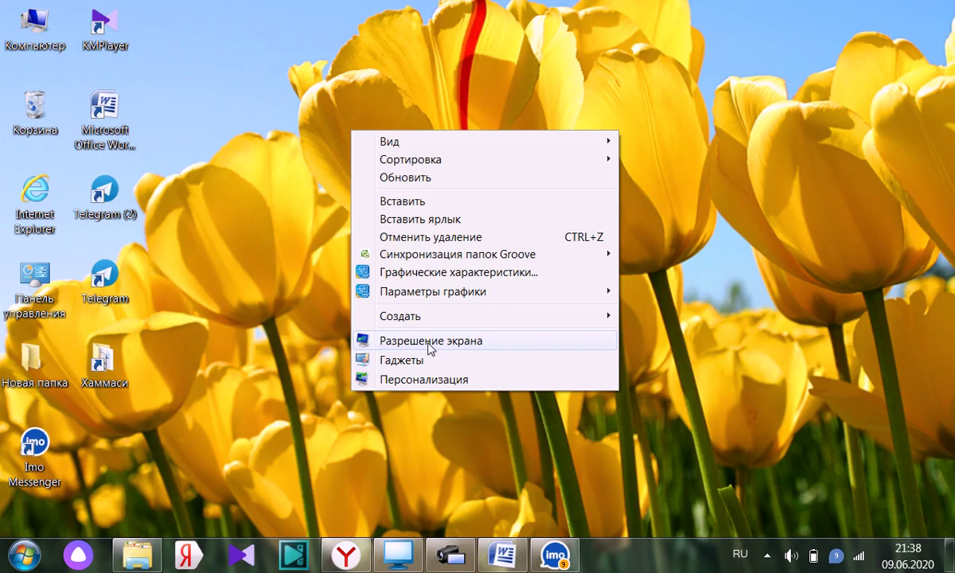
left_click(430, 342)
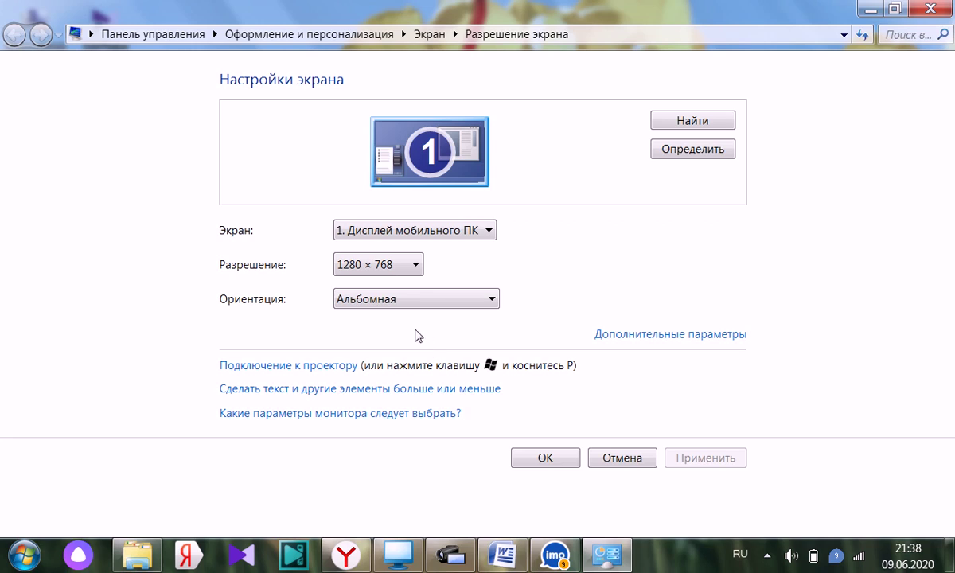
Try the 1024 × 768 screen resolution, return it to 1280 × 768 and leave the display settings without saving
left_click(397, 265)
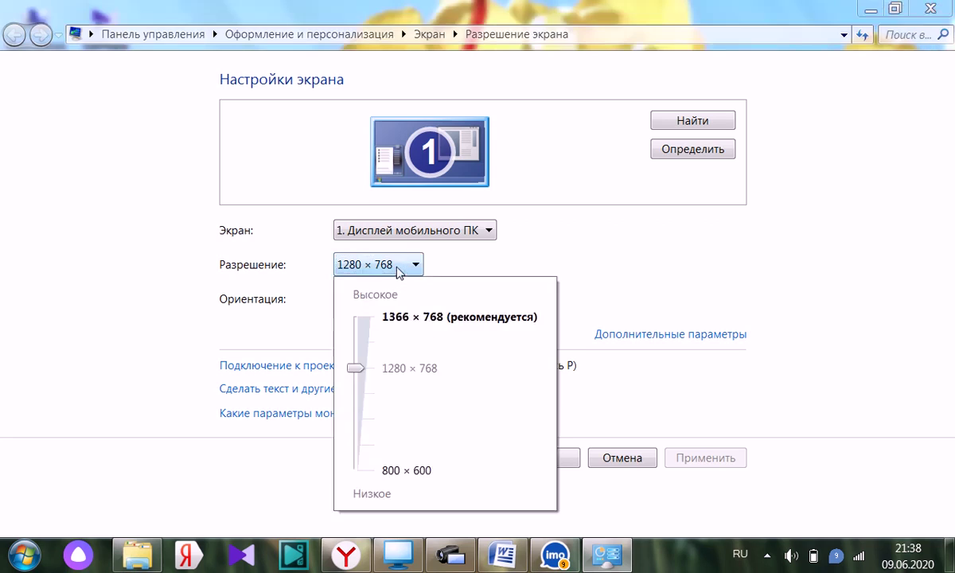
left_click(396, 267)
left_click(399, 269)
left_click_drag(357, 371, 356, 445)
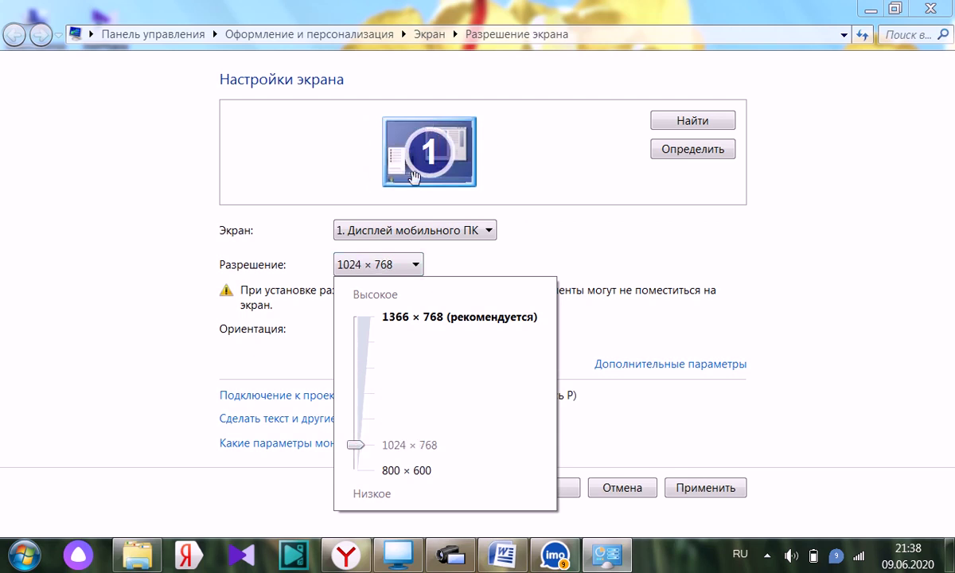
left_click(360, 387)
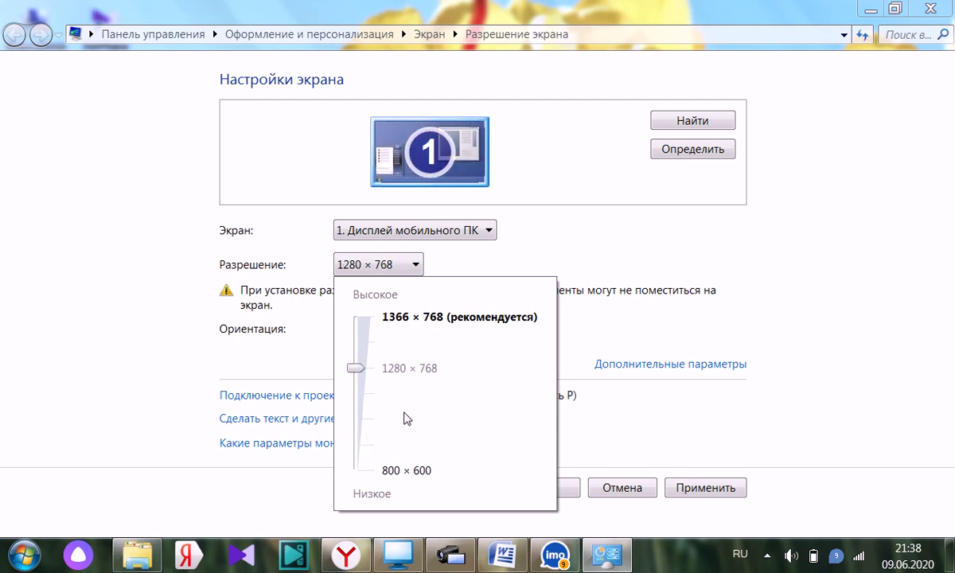
left_click(608, 422)
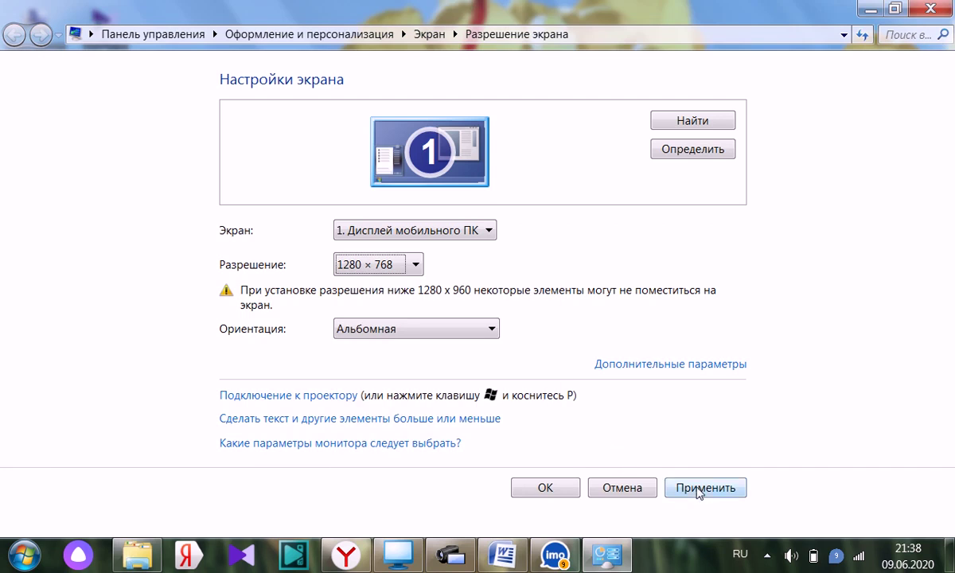
left_click(617, 487)
Add the iBattery gadget to the desktop's upper-right corner and the OnlyBLackWifi gadget to its lower-right corner
right_click(413, 130)
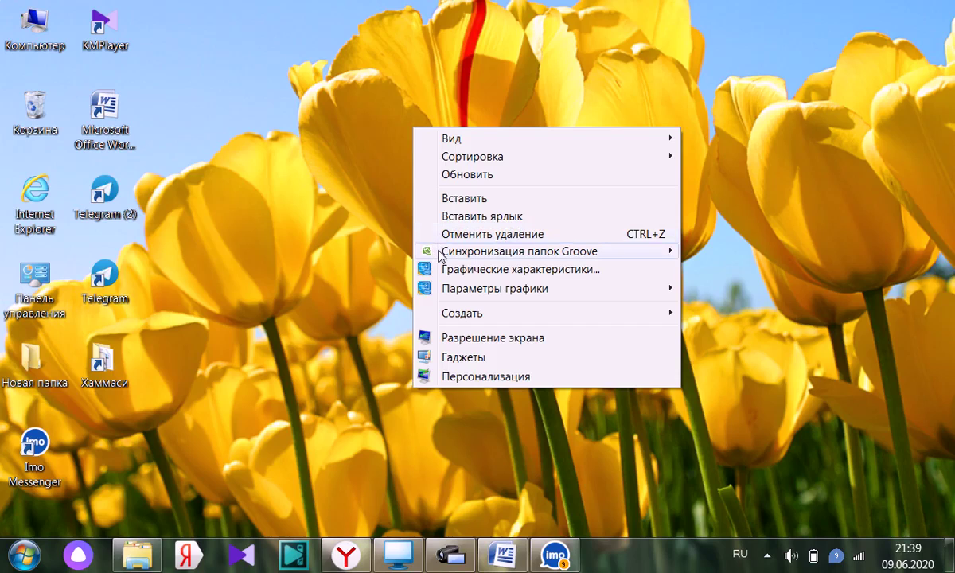
left_click(462, 359)
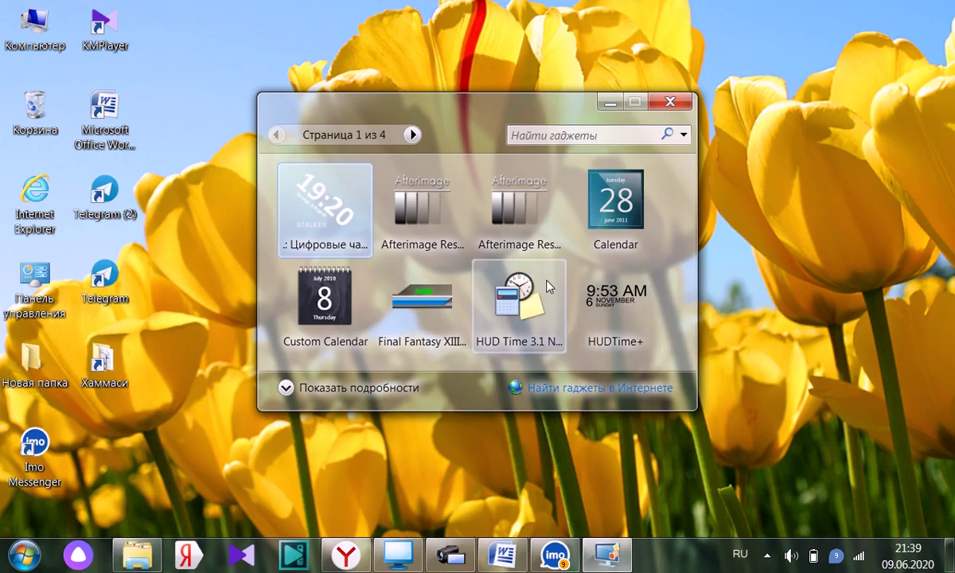
left_click(412, 136)
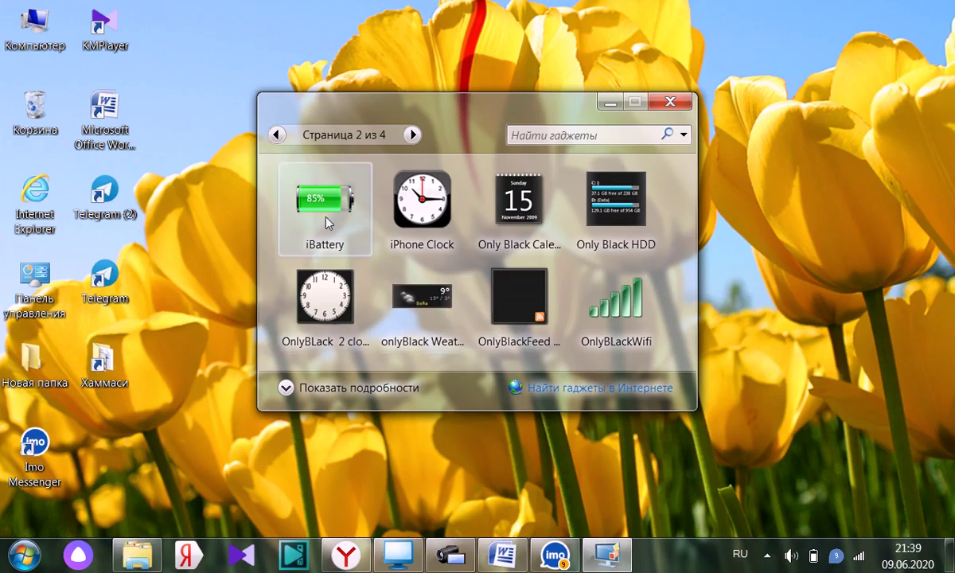
mouse_move(322, 209)
left_mouse_down()
mouse_move(448, 249)
mouse_move(669, 275)
mouse_move(830, 375)
mouse_move(323, 225)
left_mouse_up()
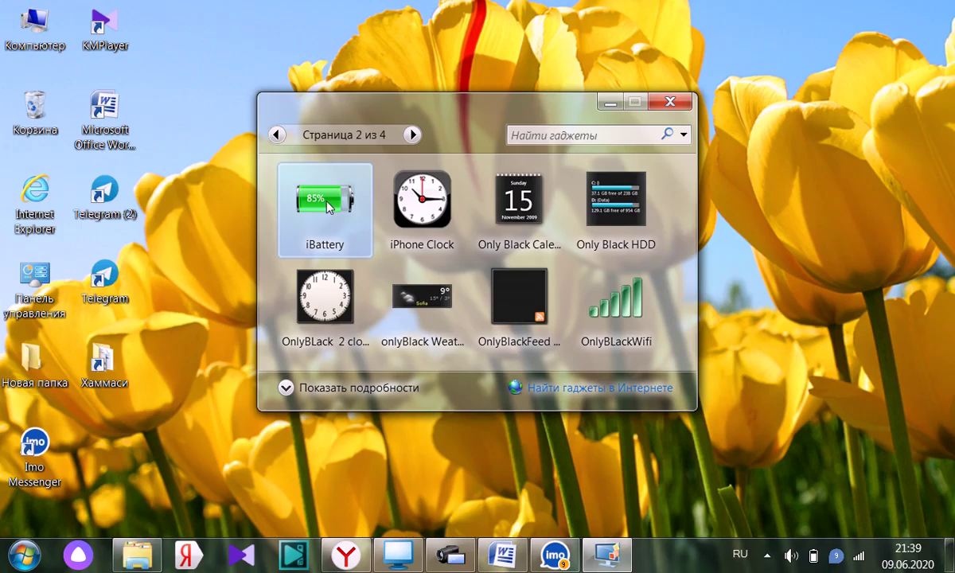
left_click_drag(326, 207, 881, 46)
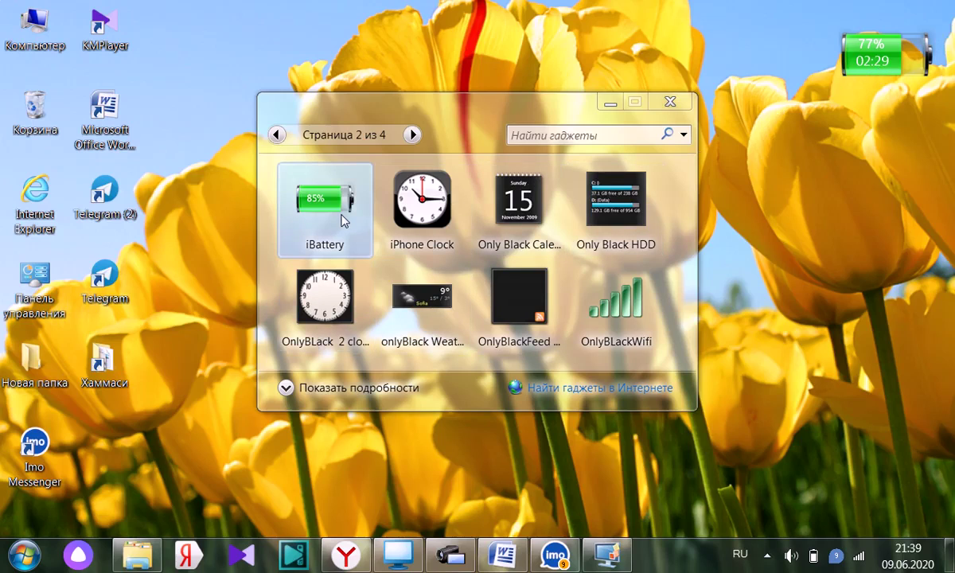
left_click(615, 322)
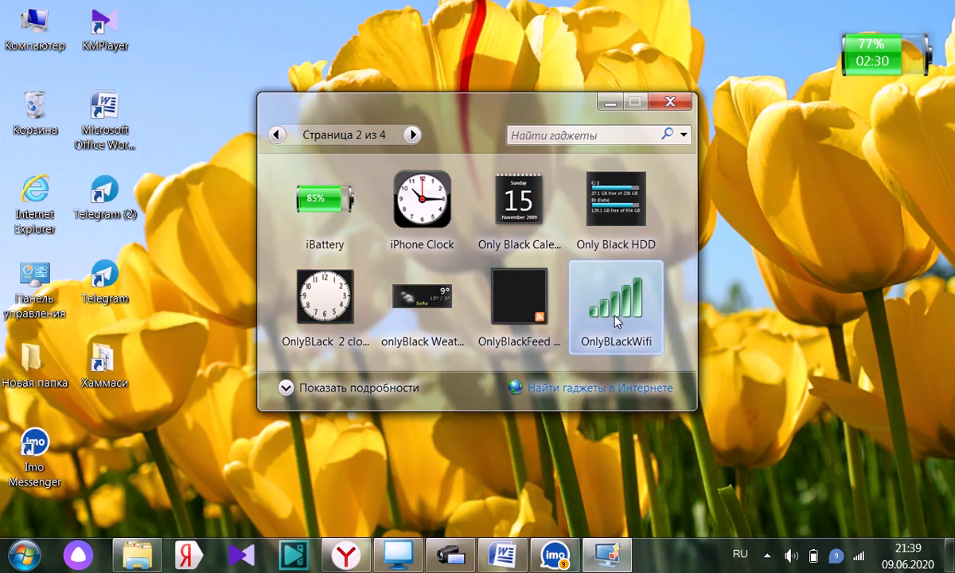
left_click_drag(615, 321, 902, 484)
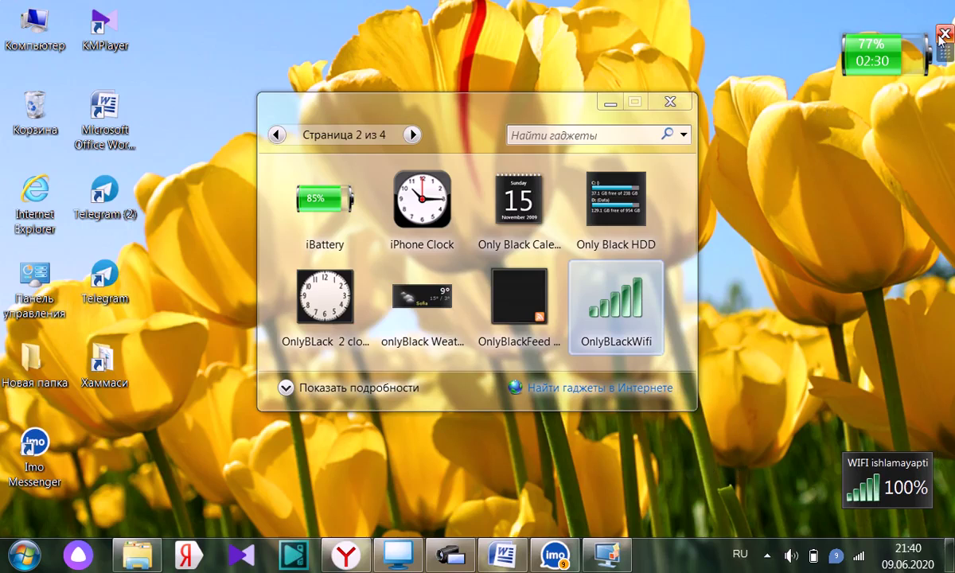
Remove the iBattery and OnlyBLackWifi gadgets from the desktop and close the gadget gallery
mouse_move(941, 44)
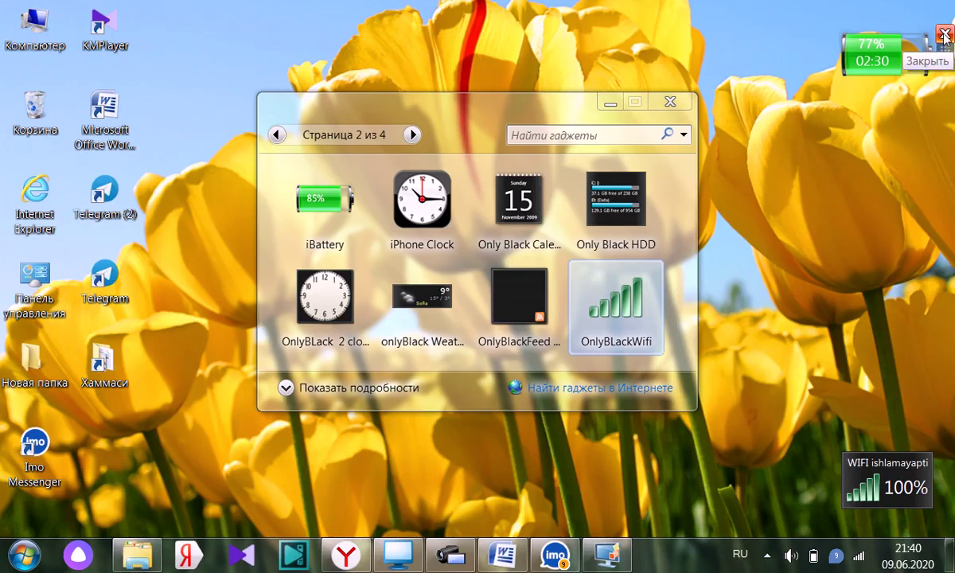
left_click(944, 35)
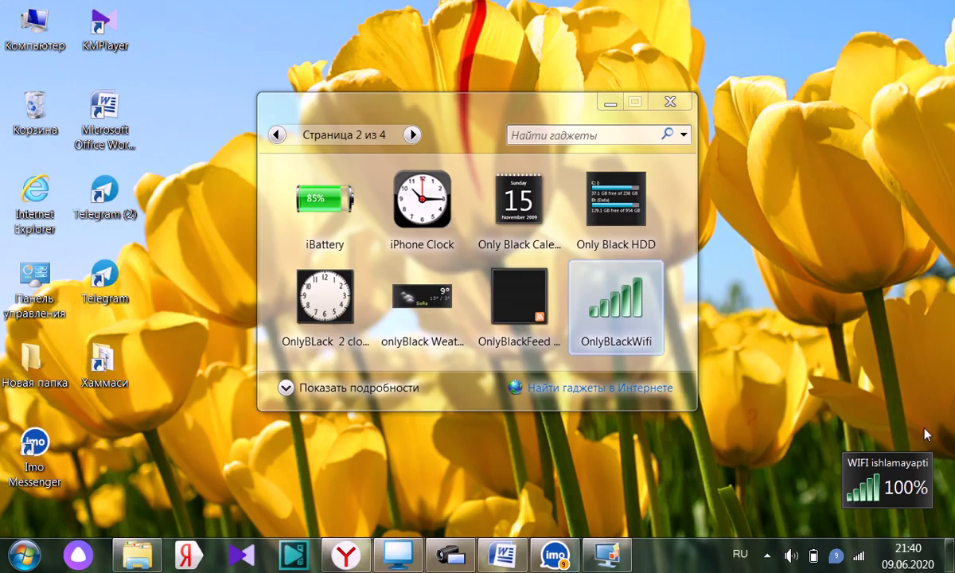
left_click(944, 461)
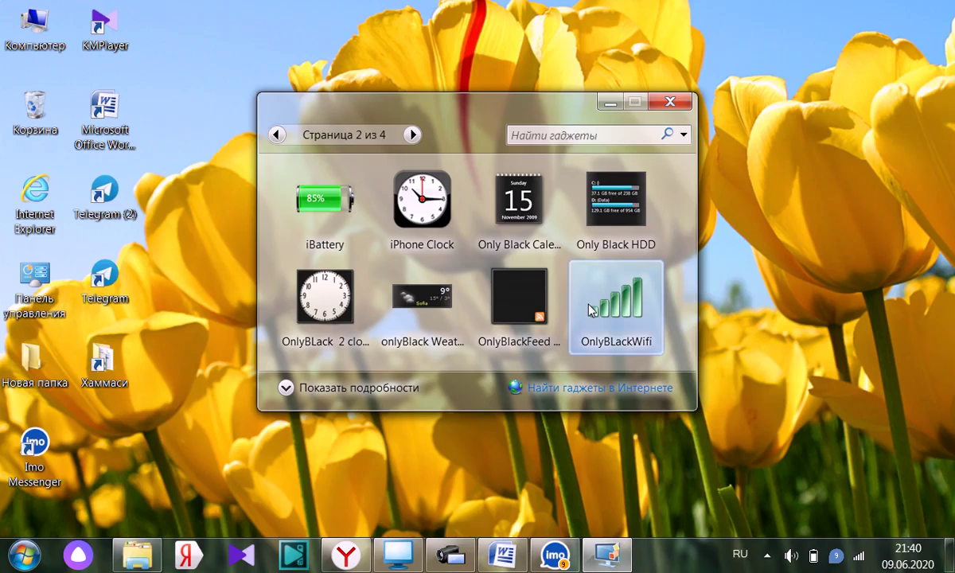
left_click(671, 101)
Open Персонализация for the desktop and go to the Фон рабочего стола picture choices
right_click(540, 95)
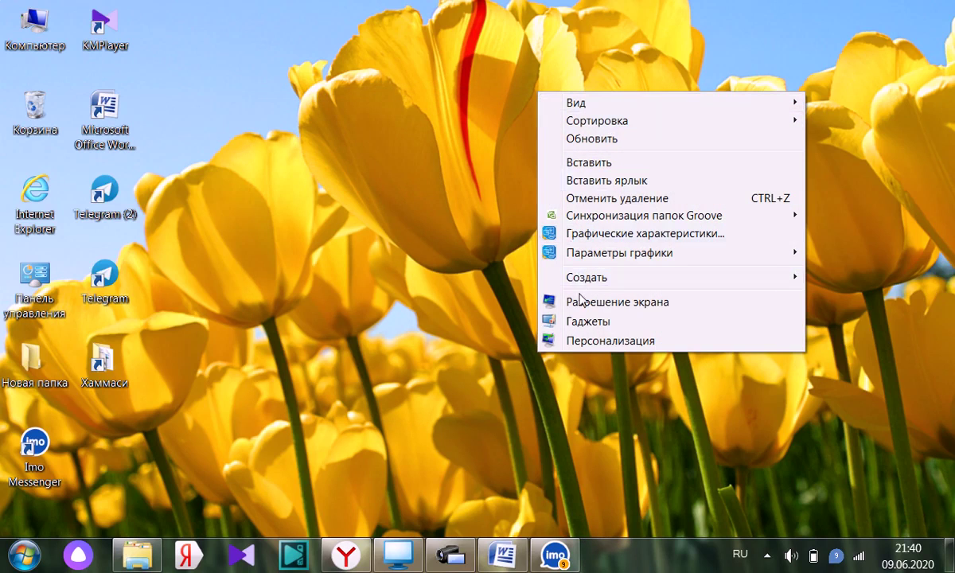
left_click(605, 342)
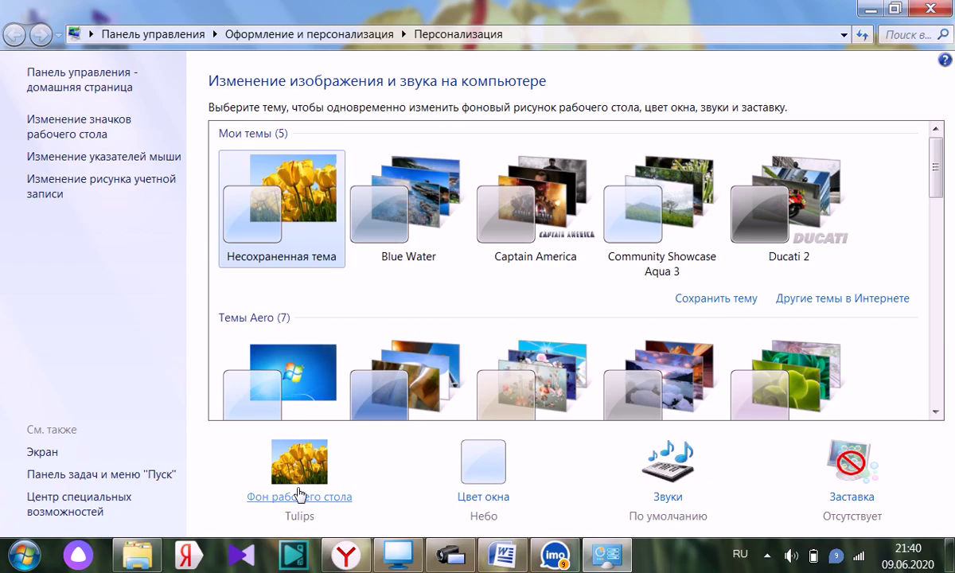
left_click(300, 495)
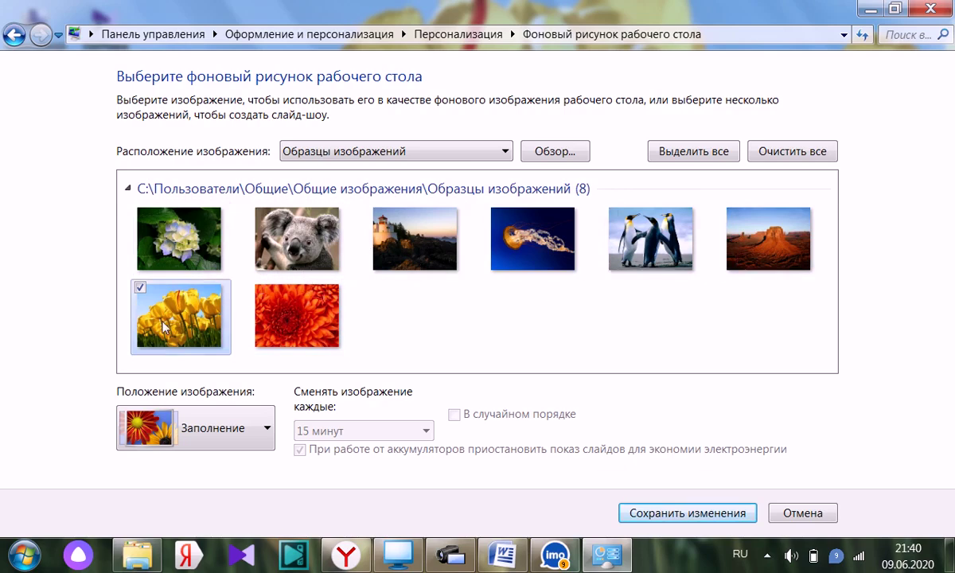
mouse_move(267, 323)
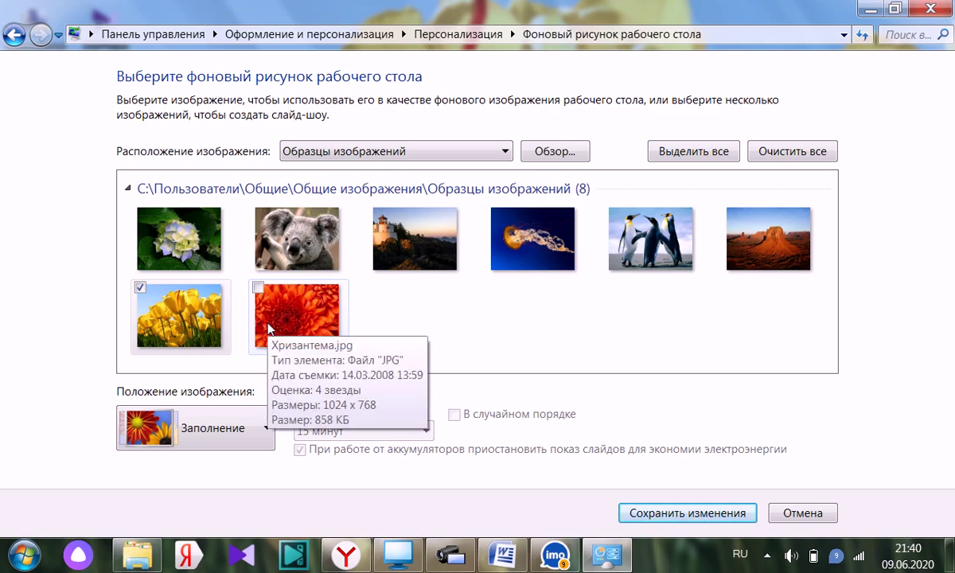
Browse for a background picture folder on Новый том (D:), going through Хаммаси and 1111111 to the для монтаж folder
left_click(555, 153)
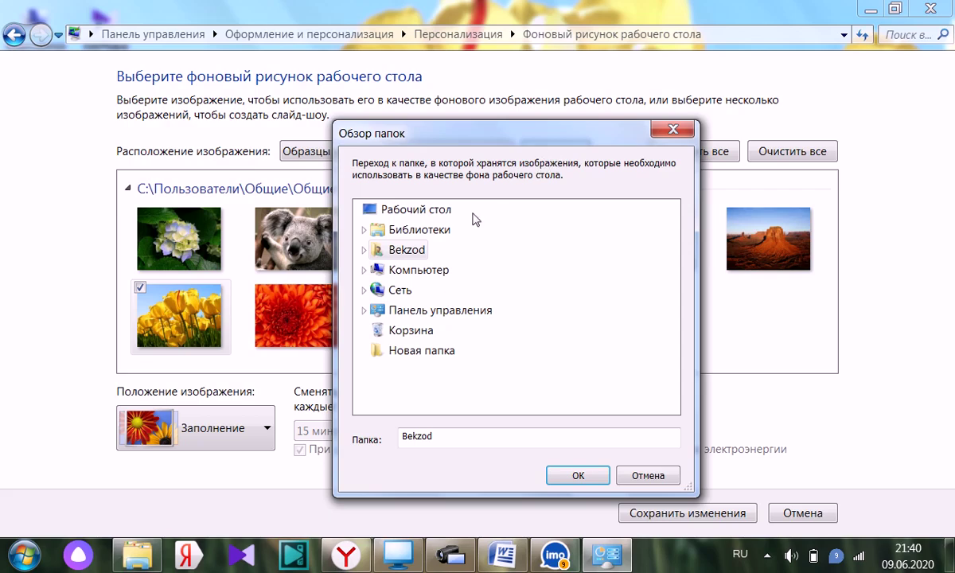
left_click(418, 273)
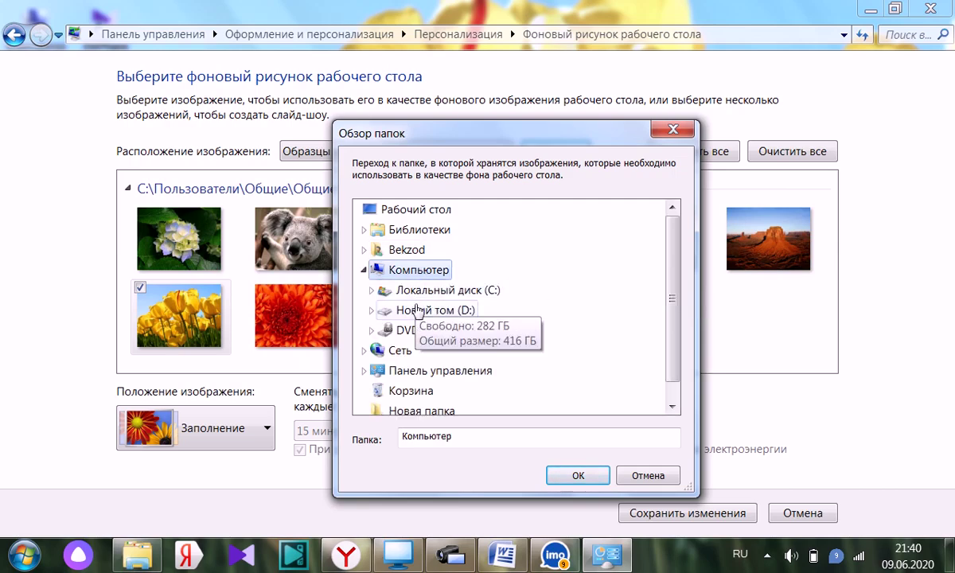
left_click(418, 310)
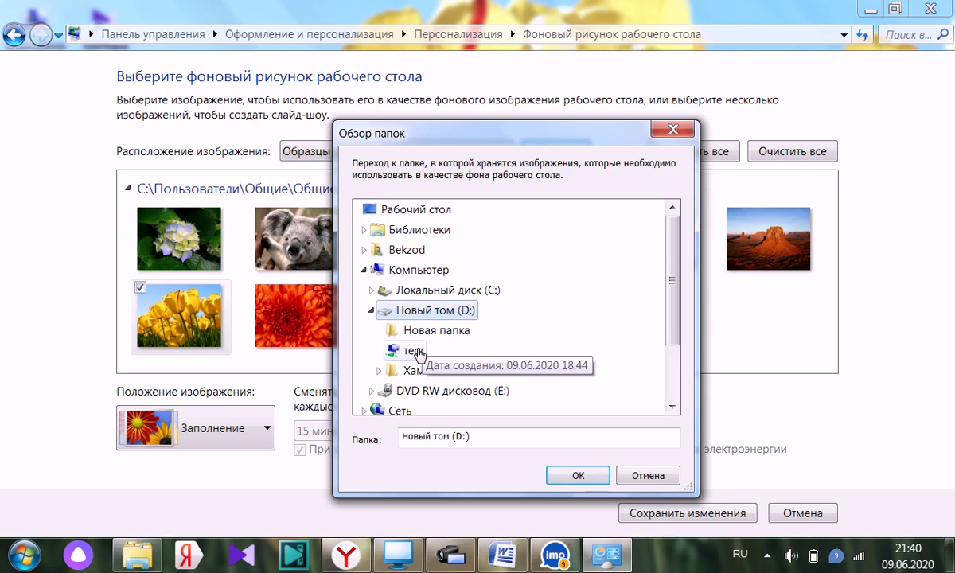
left_click(438, 373)
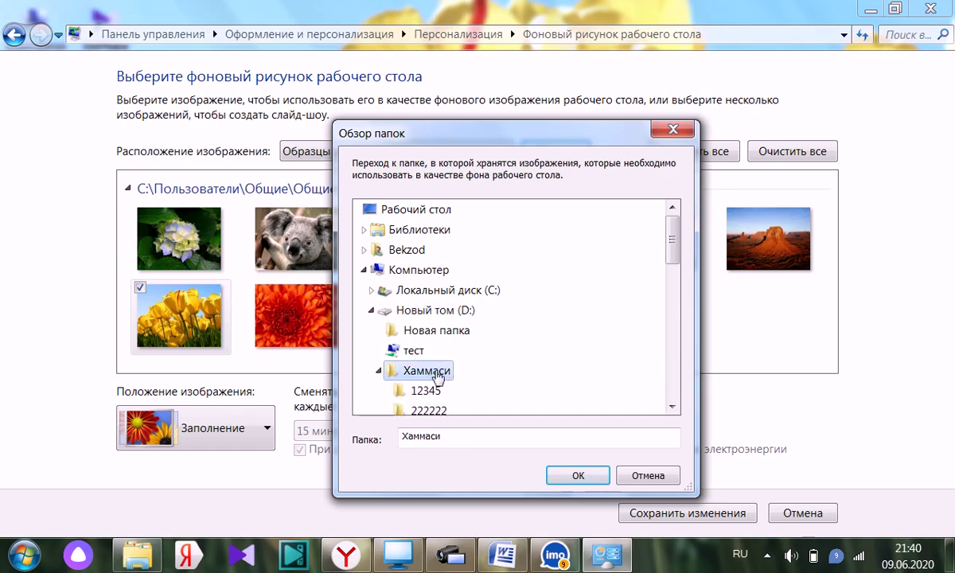
scroll(450, 379, "down", 1)
left_click(443, 353)
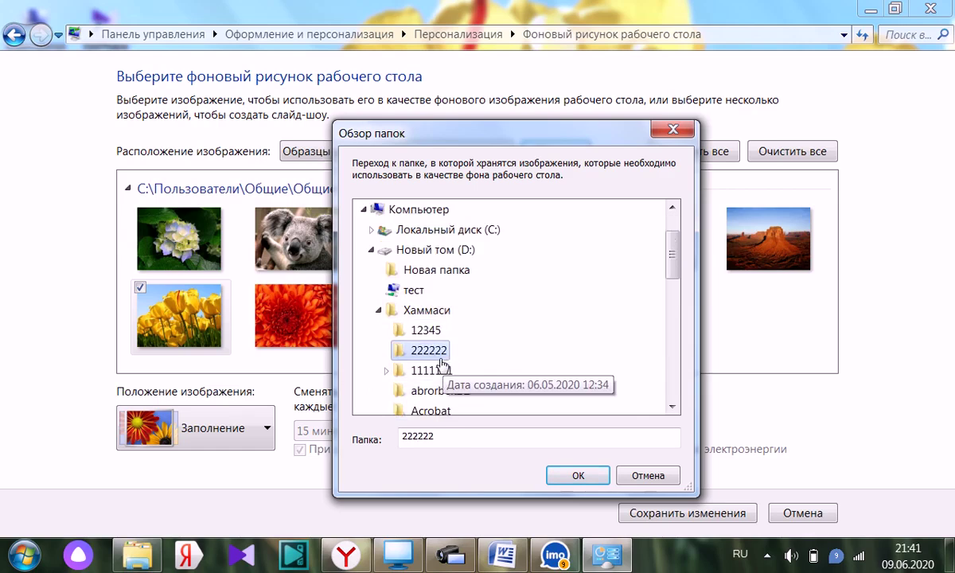
scroll(480, 405, "down", 1)
left_click(442, 312)
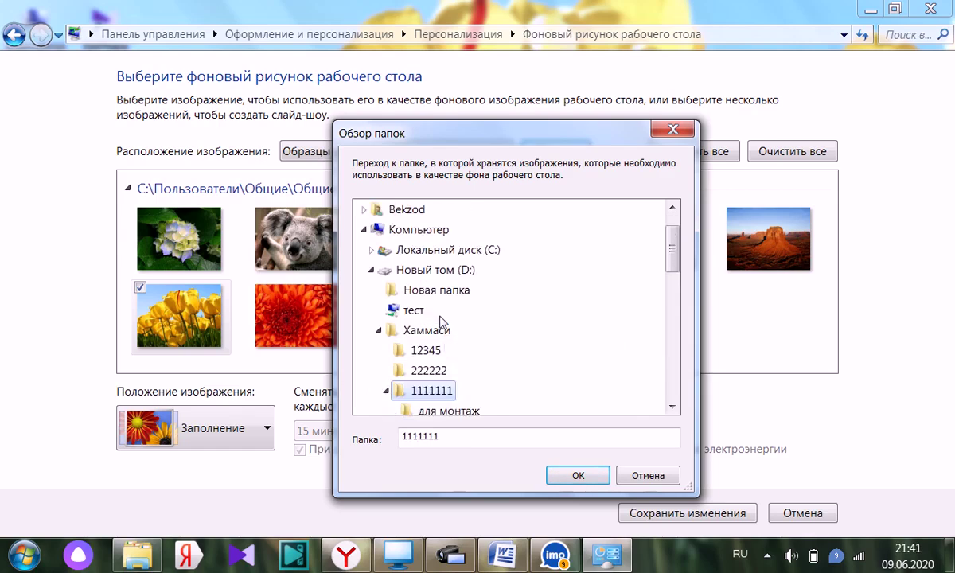
scroll(444, 322, "down", 1)
scroll(443, 327, "down", 1)
left_click(442, 289)
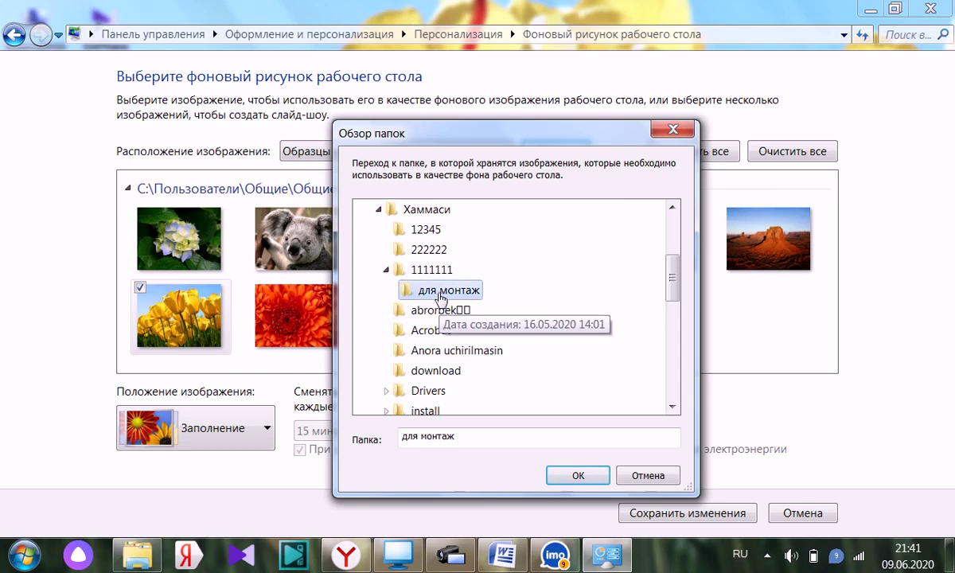
Look through the other folders inside Хаммаси, from 12345 to Drivers, and leave the folder browser without choosing one
left_click(427, 230)
left_click(428, 249)
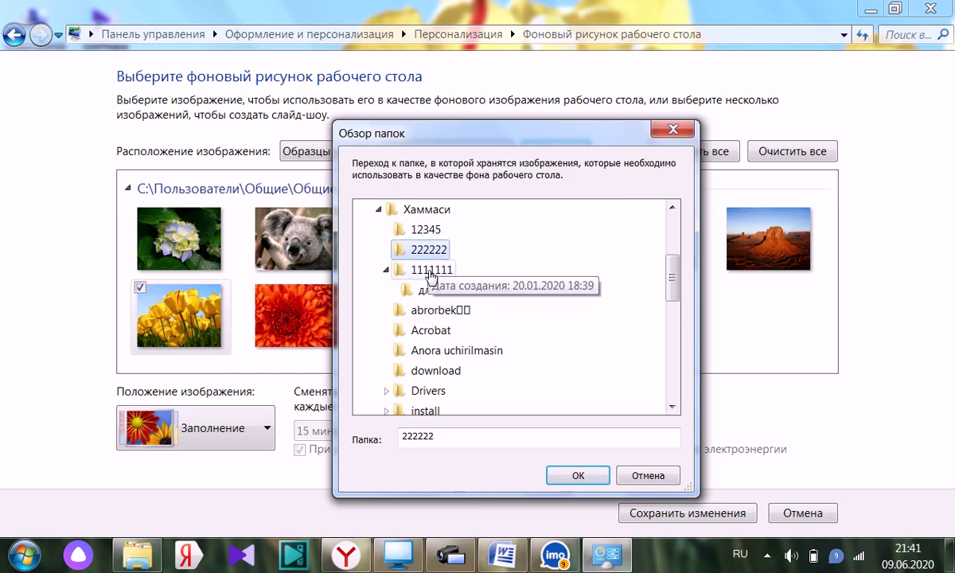
left_click(430, 270)
left_click(436, 292)
left_click(437, 311)
left_click(440, 330)
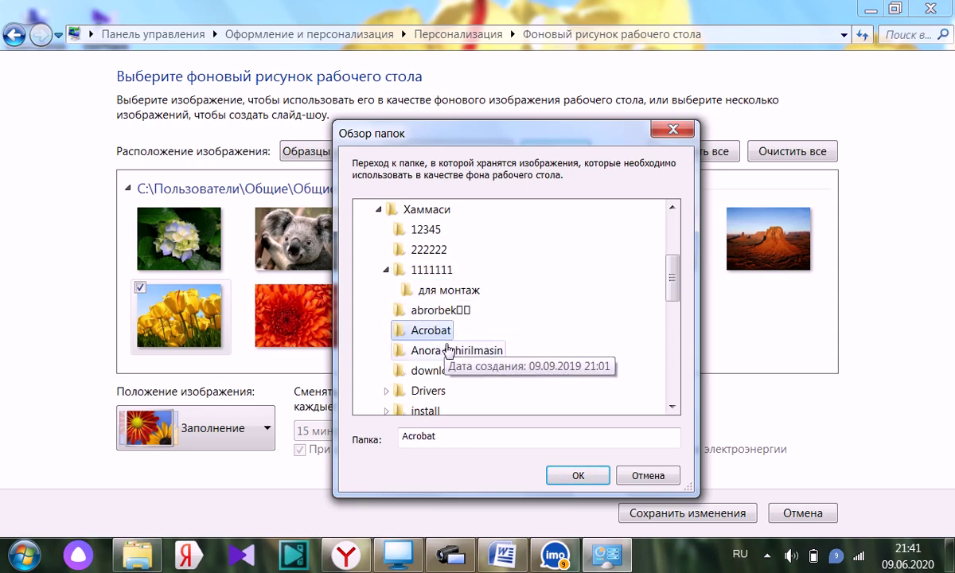
left_click(443, 352)
left_click(439, 372)
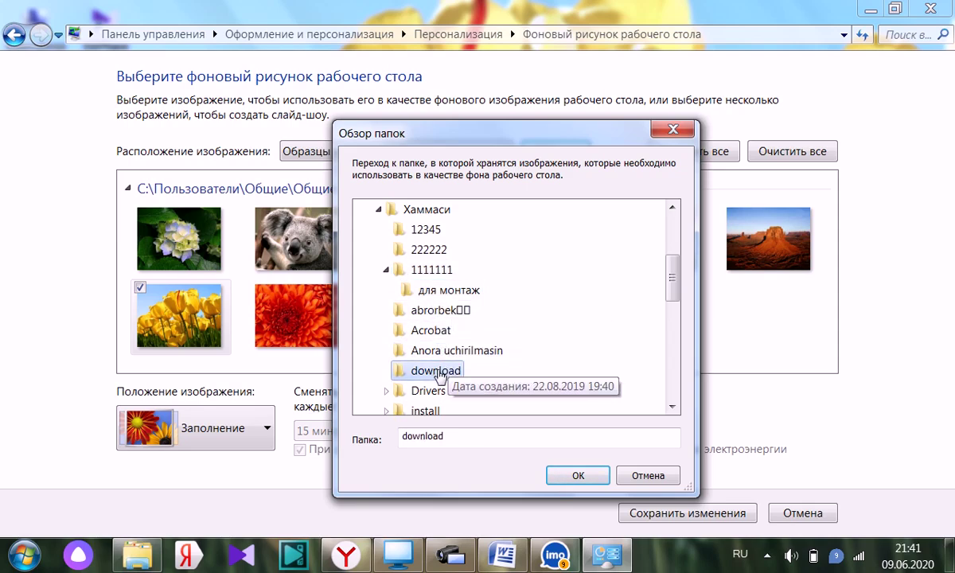
scroll(444, 358, "down", 1)
left_click(430, 331)
scroll(452, 360, "down", 1)
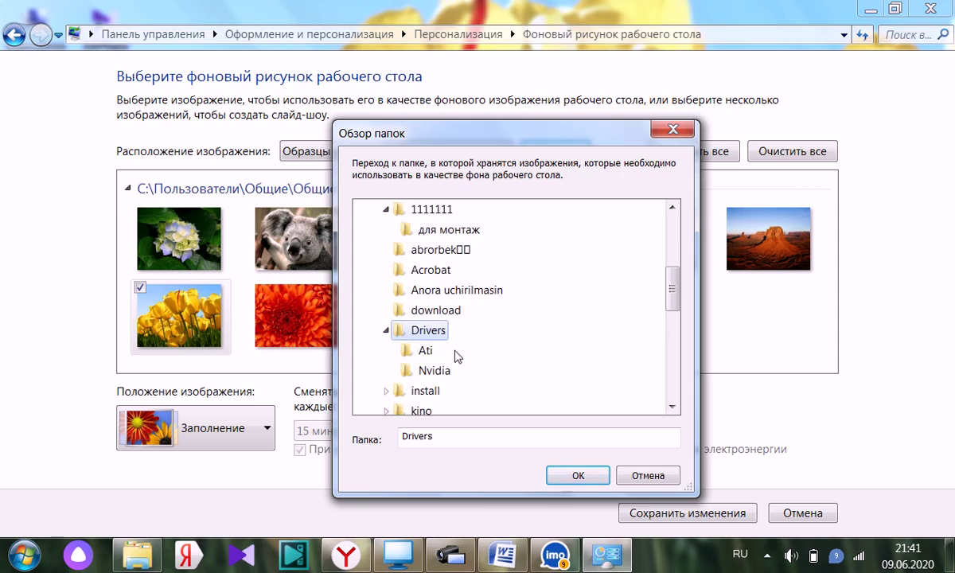
left_click(646, 476)
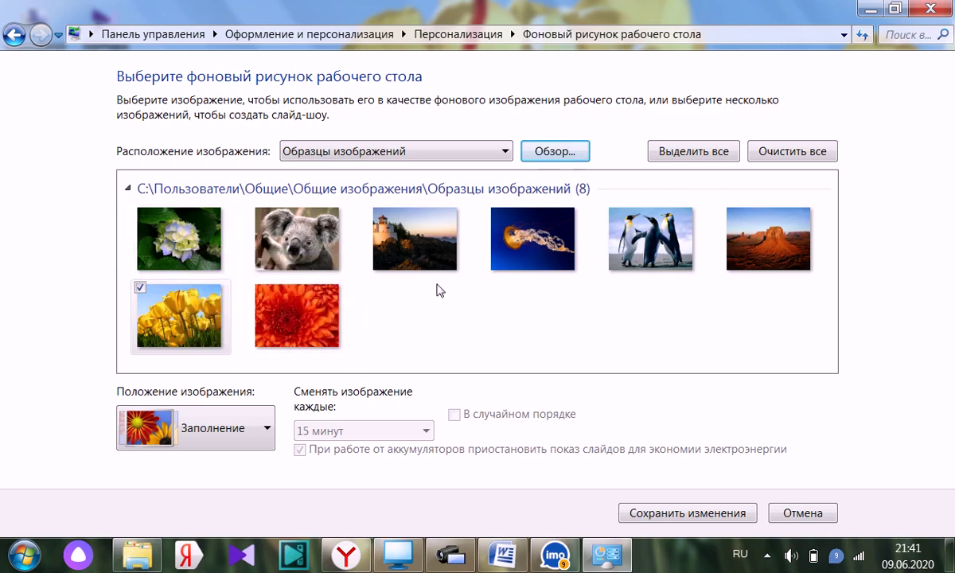
Set the lighthouse sample picture as the desktop background, save the change and minimize the window
left_click(384, 231)
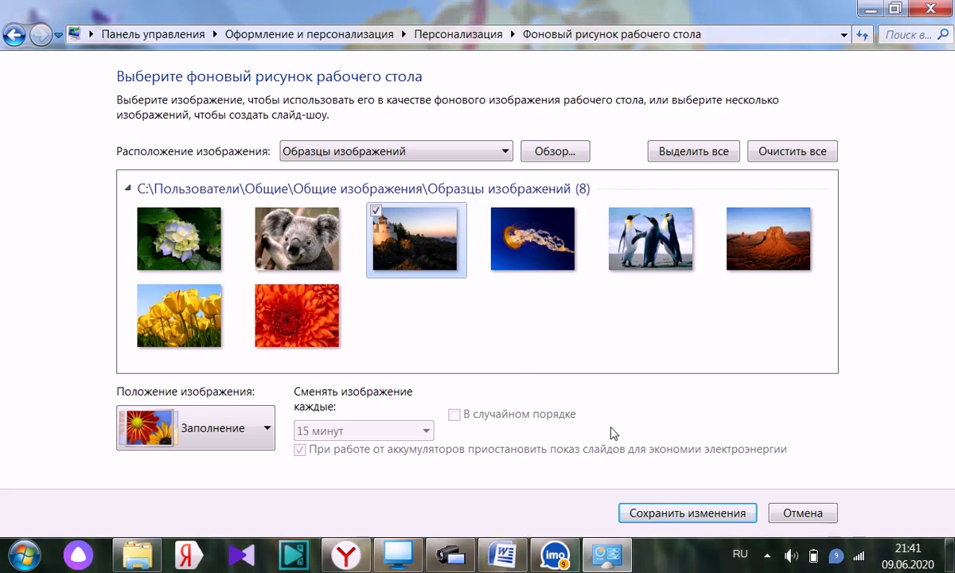
left_click(665, 514)
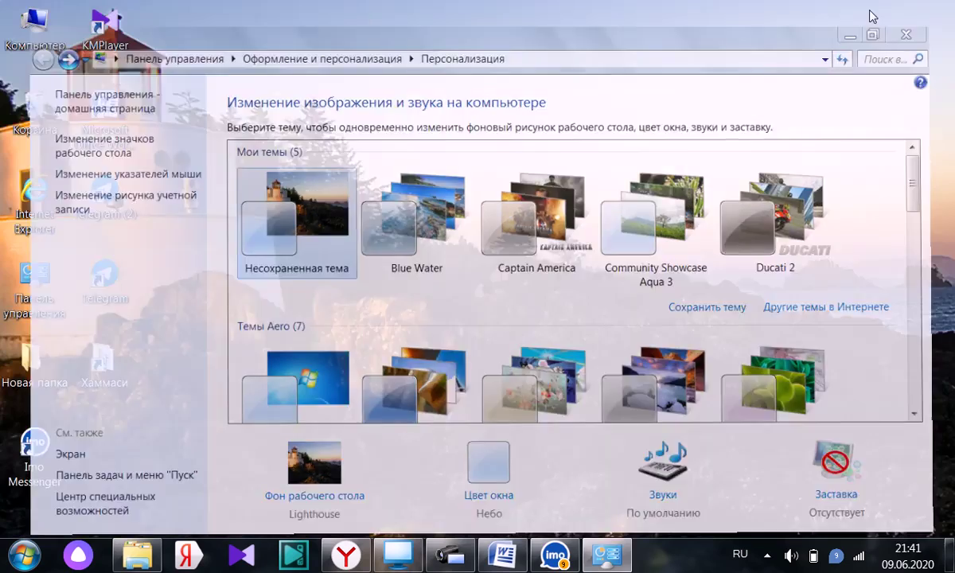
left_click(868, 13)
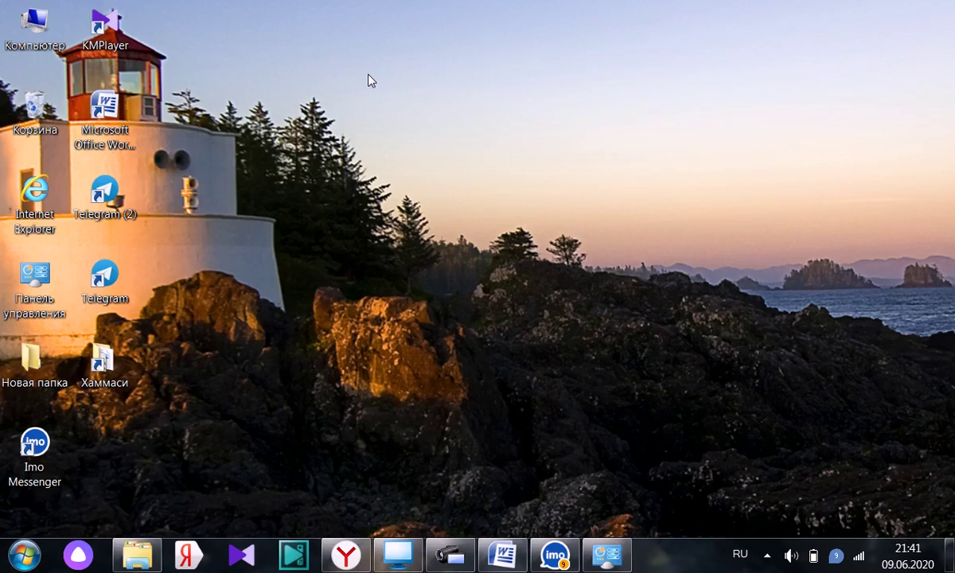
Open Персонализация for the desktop in a maximized window and go to the Цвет окна settings
right_click(394, 120)
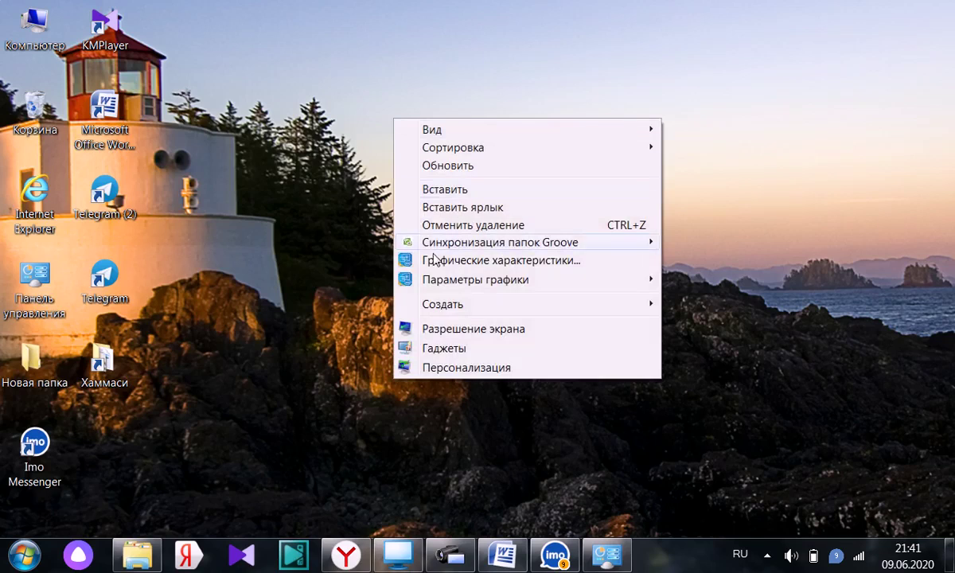
left_click(462, 368)
double_click(408, 33)
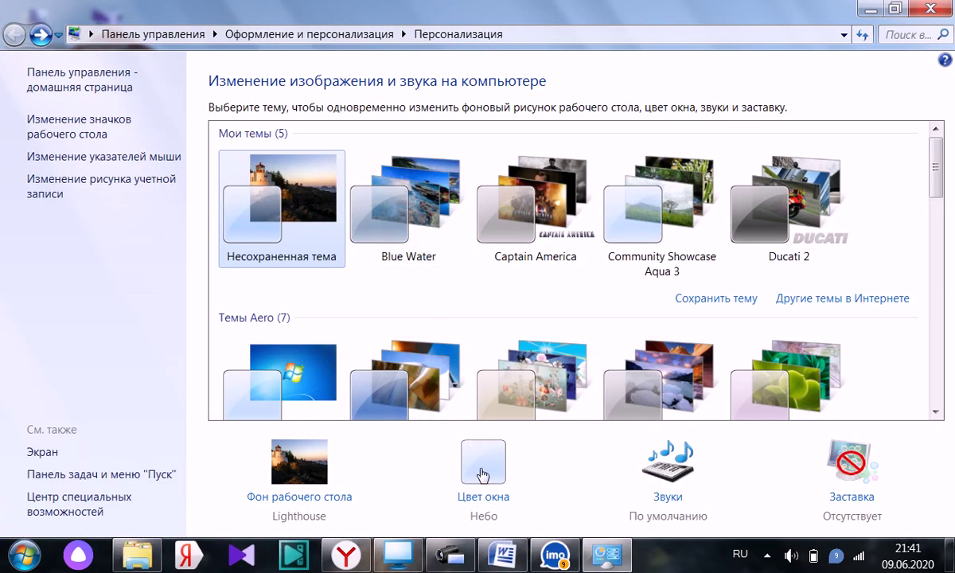
left_click(483, 475)
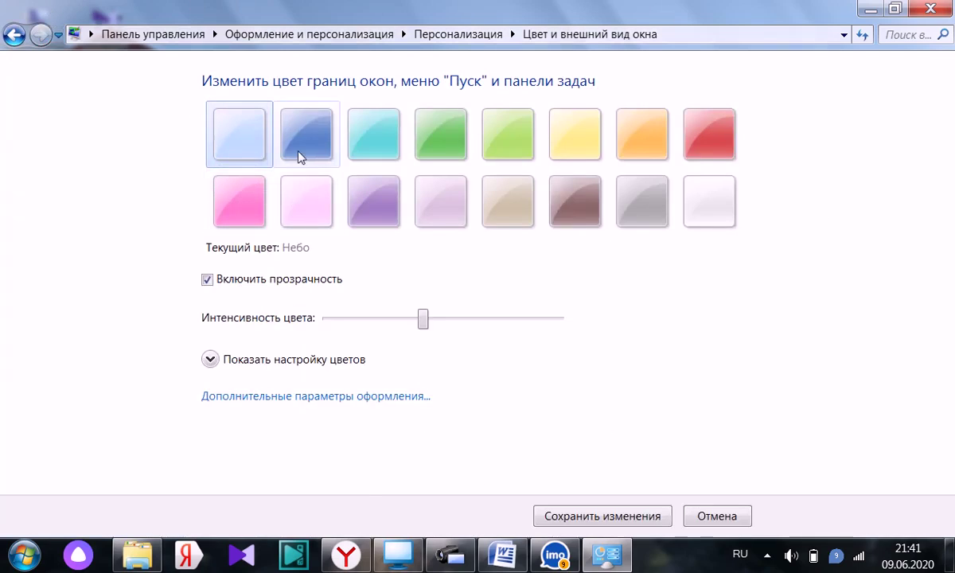
Try out different window border colours in turn, including Море, Солнце, Рубиновый and Шоколадный
left_click(280, 141)
left_click(378, 144)
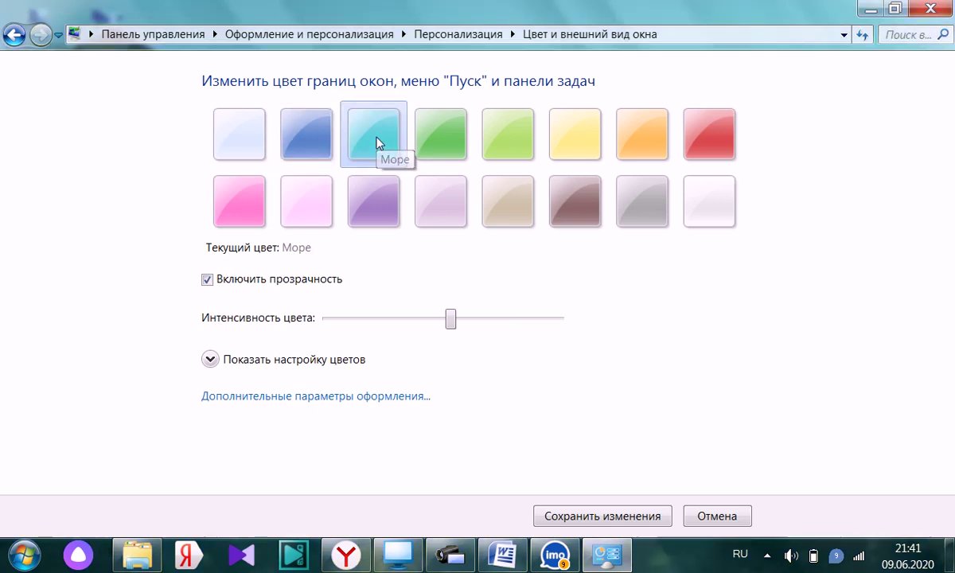
left_click(432, 145)
left_click(490, 144)
left_click(572, 162)
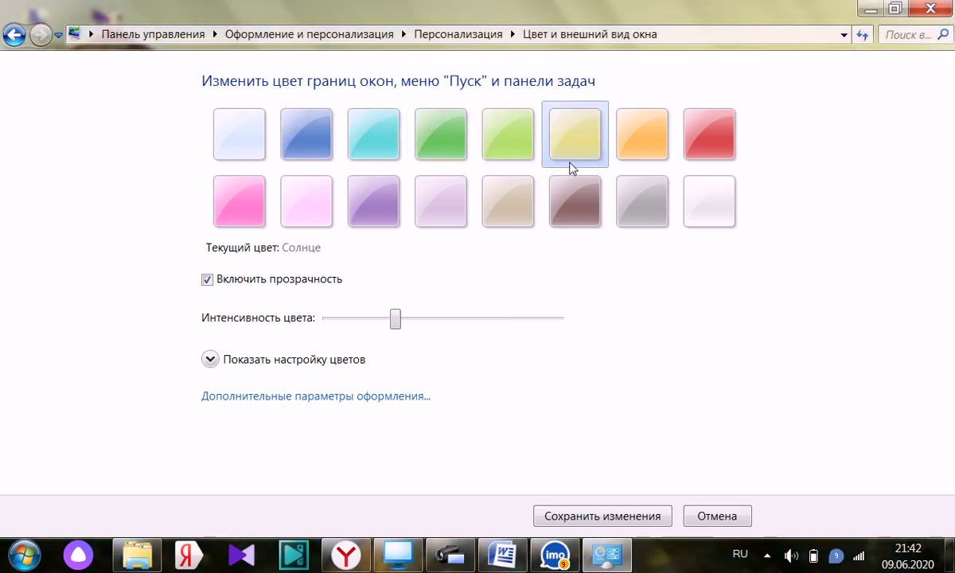
left_click(655, 152)
left_click(704, 143)
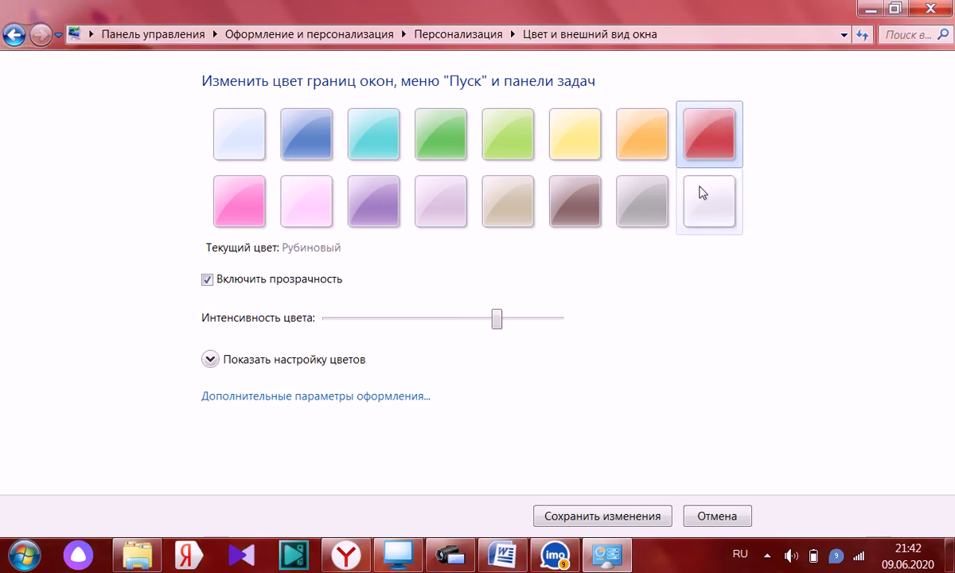
left_click(699, 199)
left_click(633, 201)
left_click(578, 205)
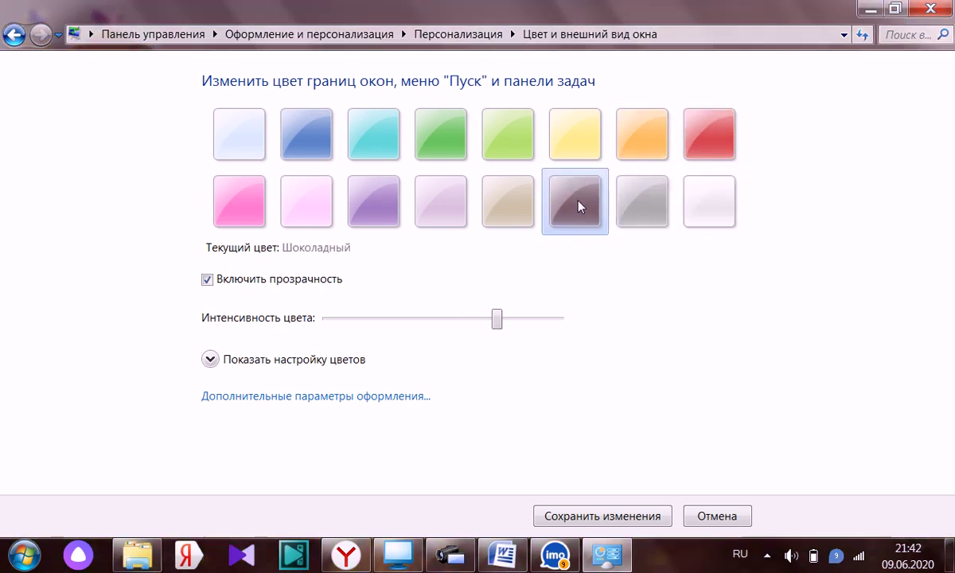
left_click(518, 207)
Choose the green Листва window colour, raise its intensity to a little under two thirds of the scale and save the changes
left_click(441, 132)
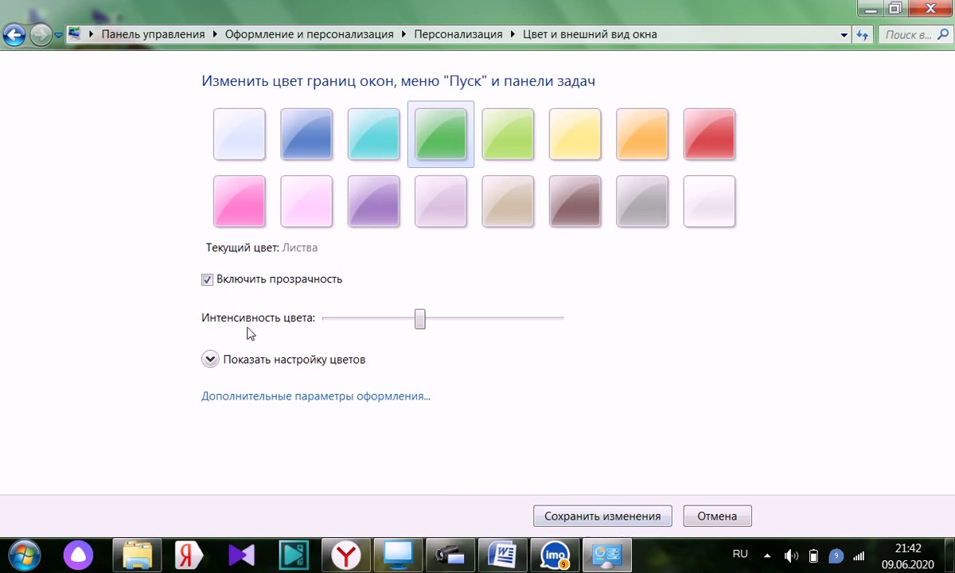
left_click_drag(418, 321, 476, 334)
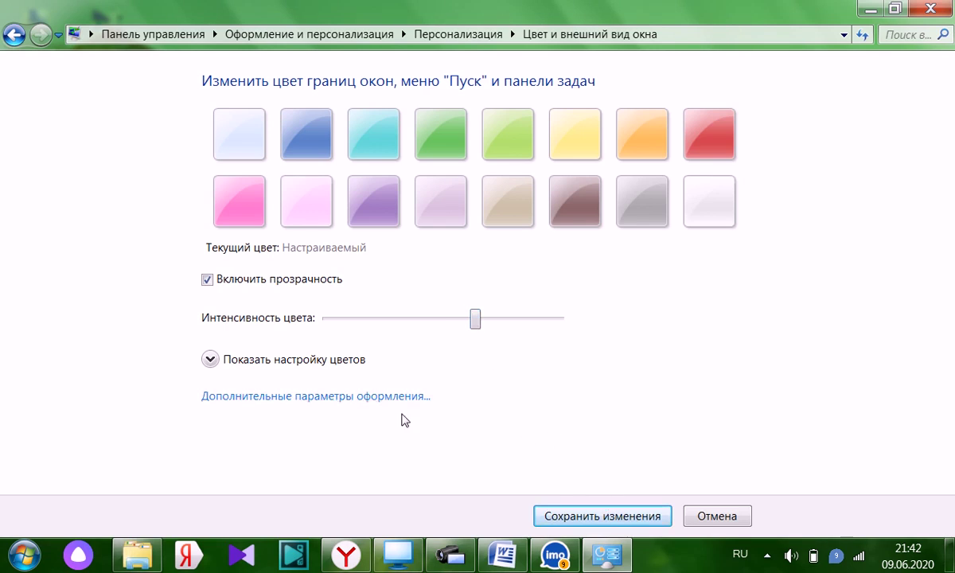
left_click(558, 517)
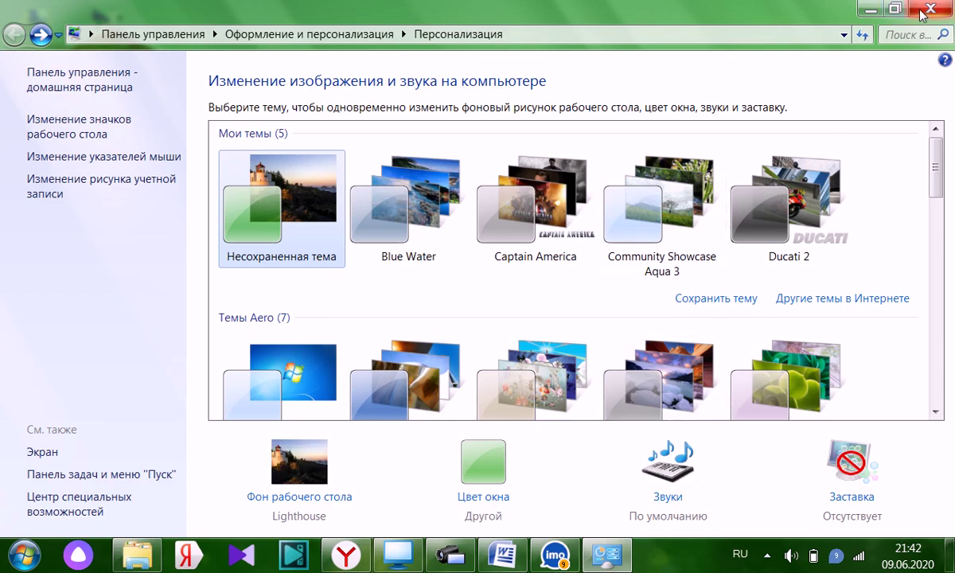
Close the personalization window and check the new window colour by opening and closing Компьютер
left_click(930, 9)
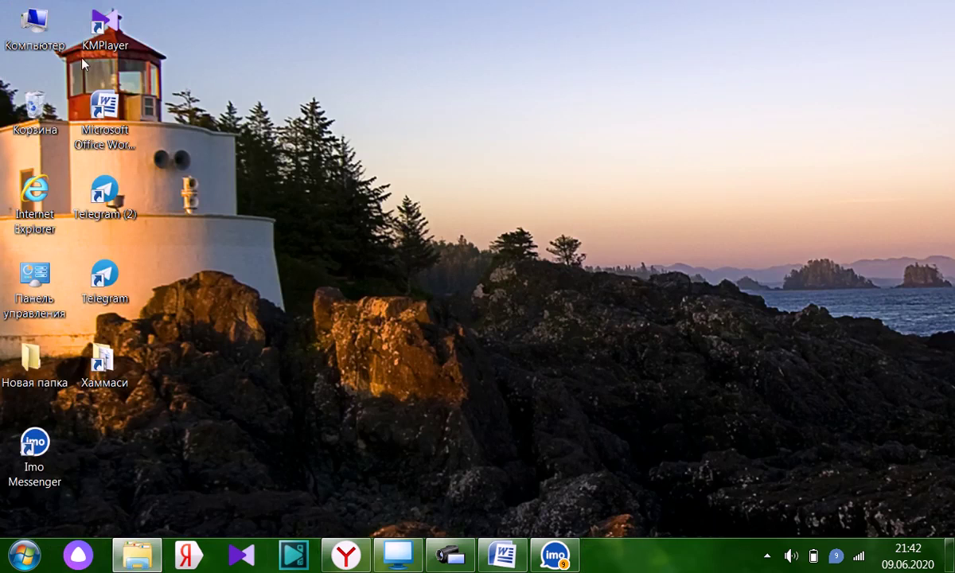
double_click(35, 23)
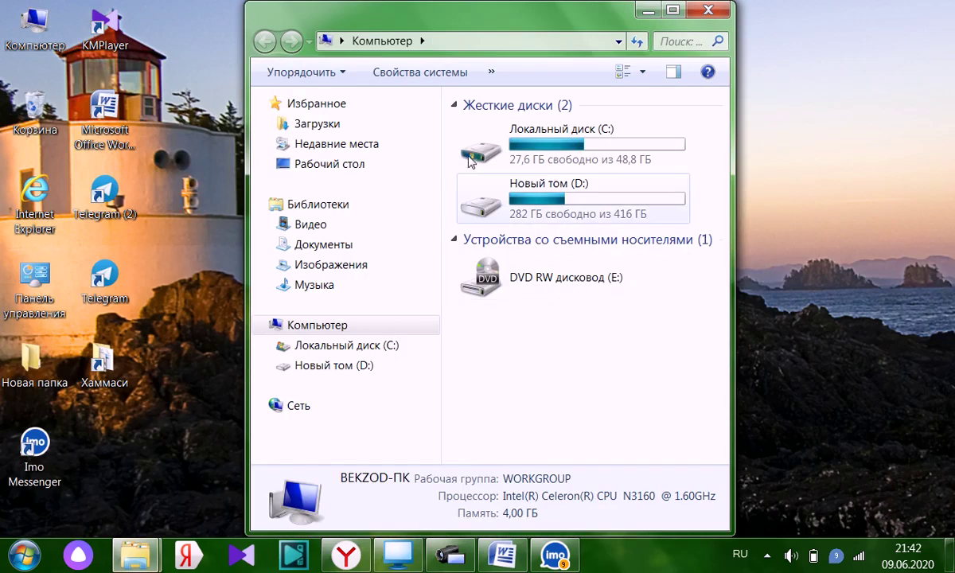
left_click(705, 11)
Open Персонализация for the desktop again and bring up the Звуки settings
right_click(444, 91)
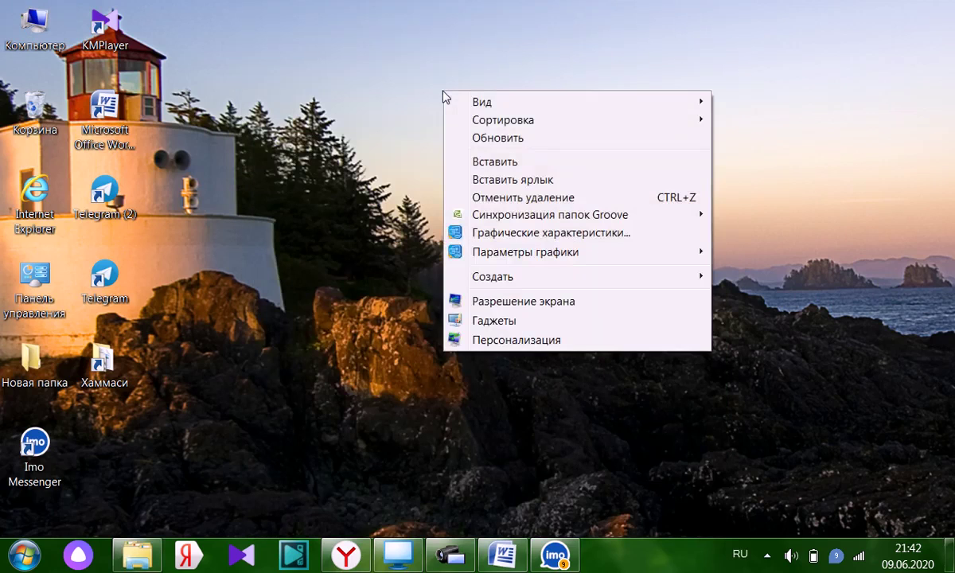
left_click(492, 342)
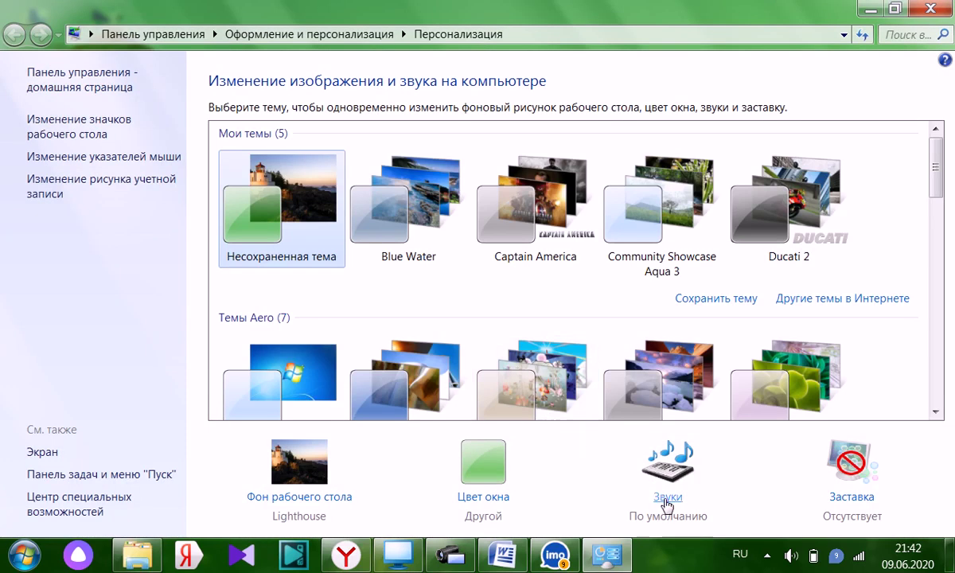
left_click(667, 502)
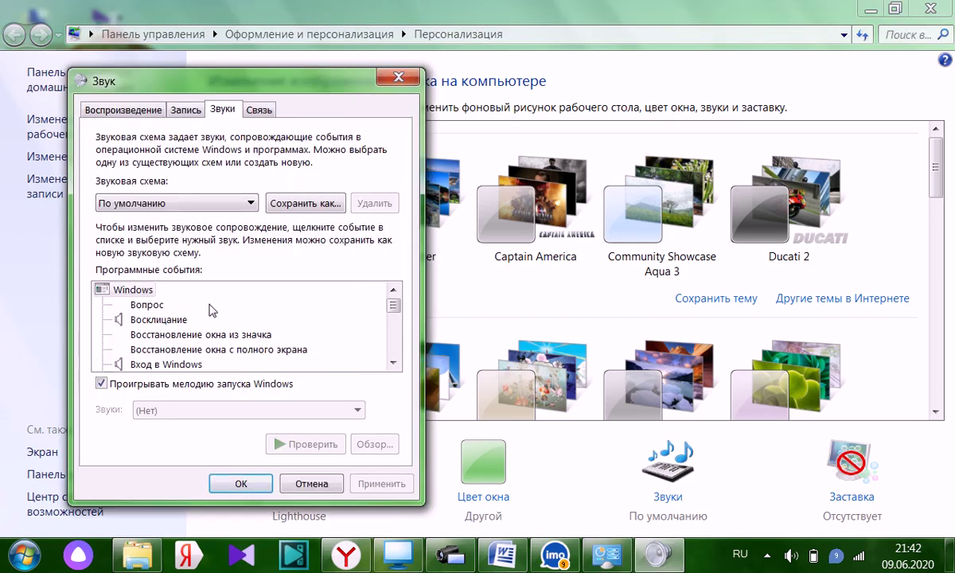
Review the Воспроизведение, Запись, Звуки and Связь sound settings and leave the dialog without saving
left_click(189, 115)
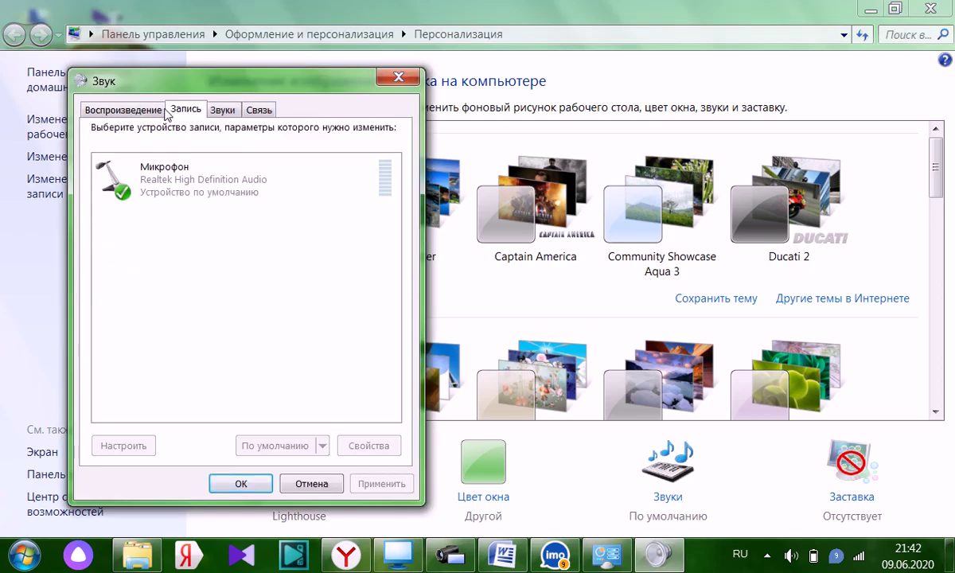
left_click(128, 110)
left_click(222, 112)
left_click(257, 110)
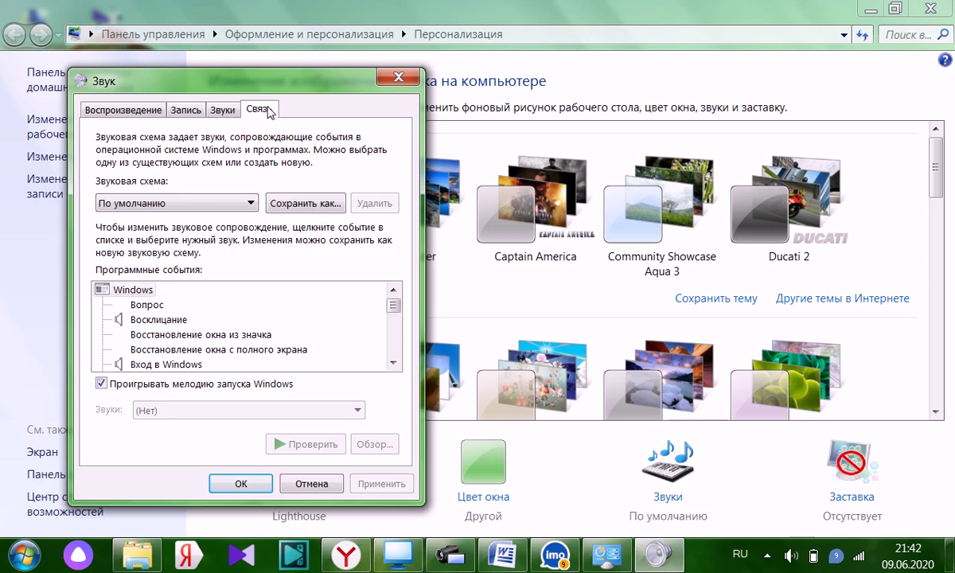
left_click(222, 111)
left_click(188, 115)
left_click(156, 112)
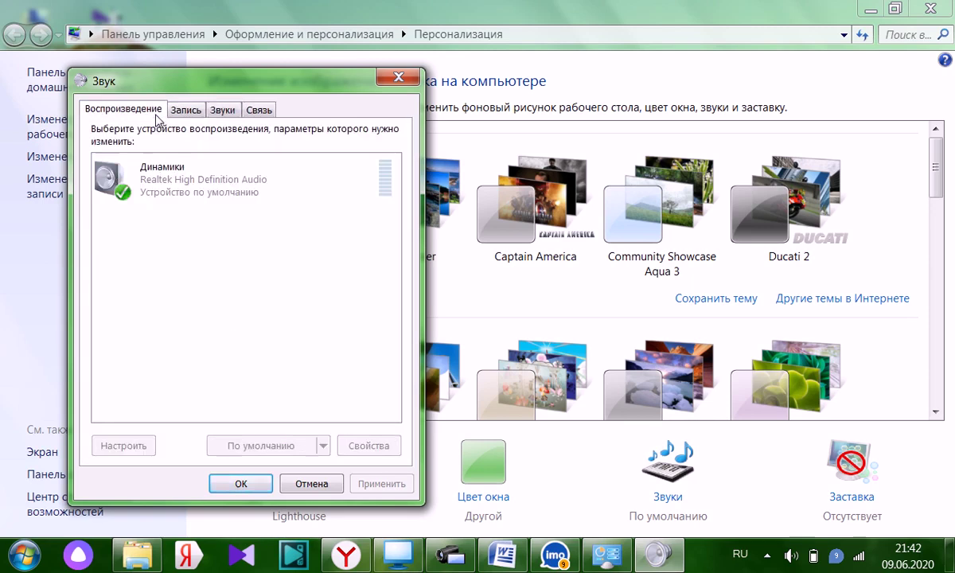
left_click(173, 113)
left_click(212, 111)
left_click(253, 110)
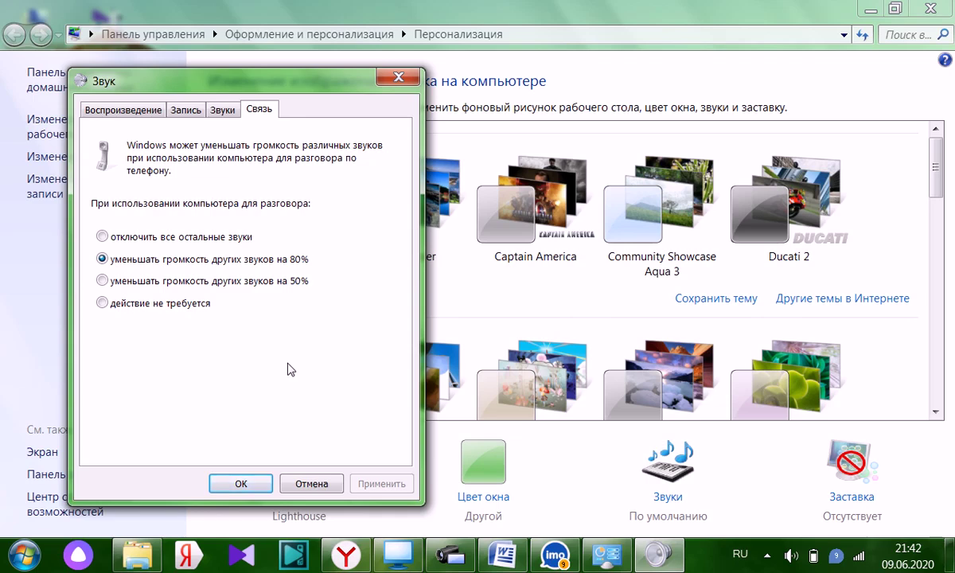
left_click(311, 483)
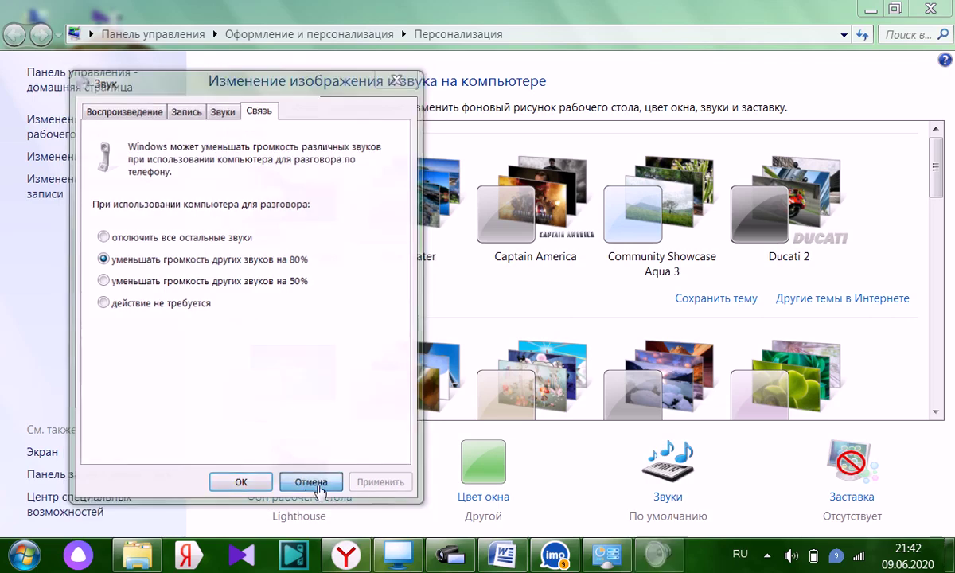
Set the desktop screensaver to Геометрический вальс, preview it full screen and save the choice
left_click(858, 500)
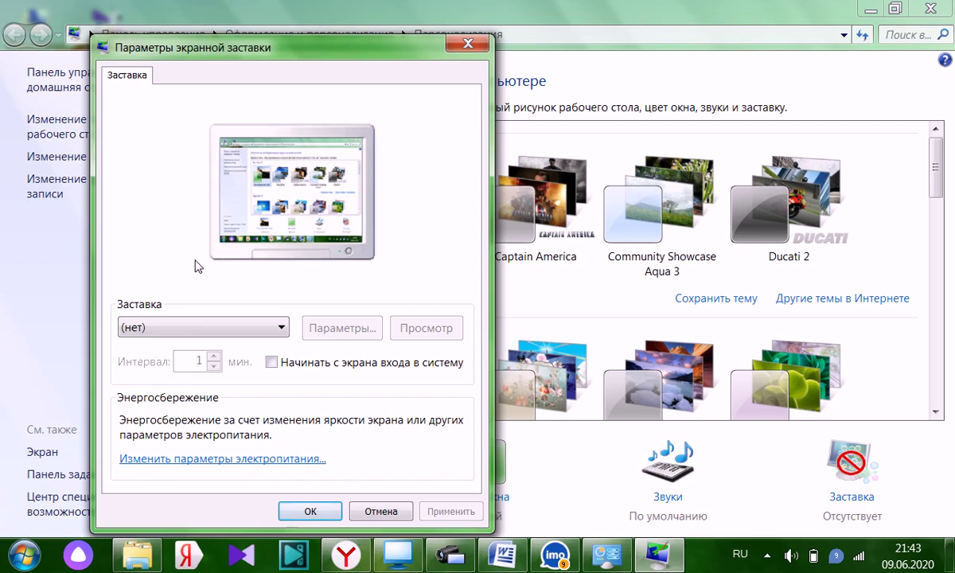
left_click(212, 335)
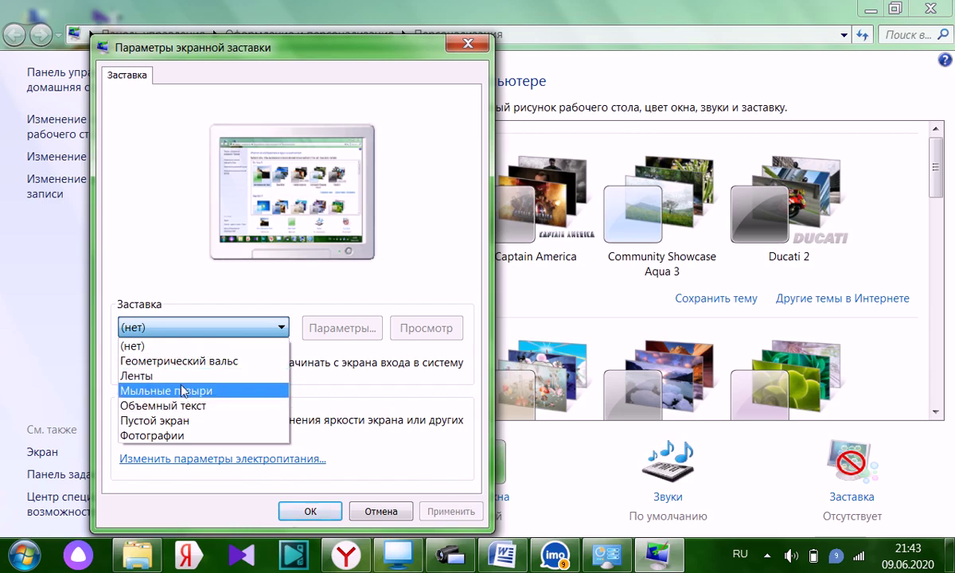
left_click(189, 362)
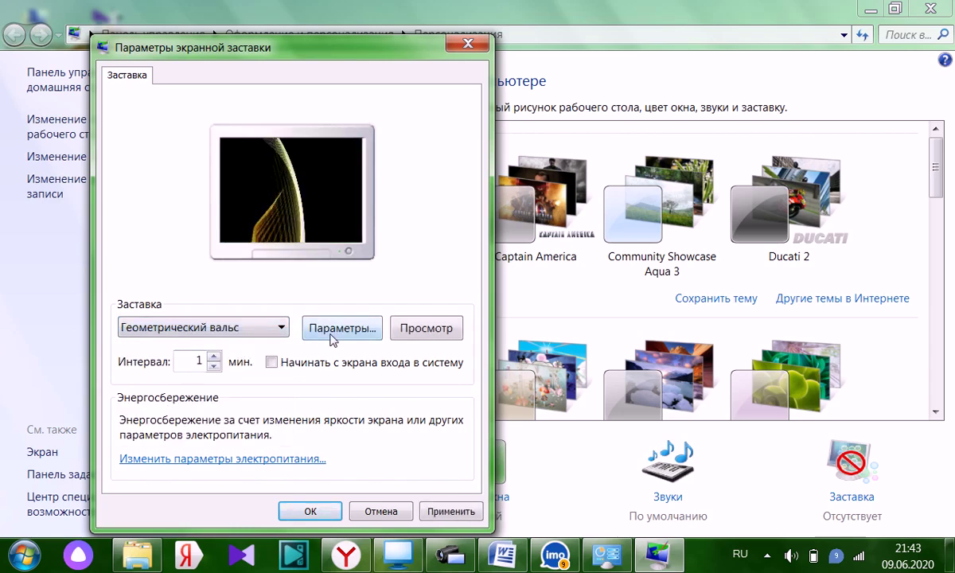
left_click(426, 327)
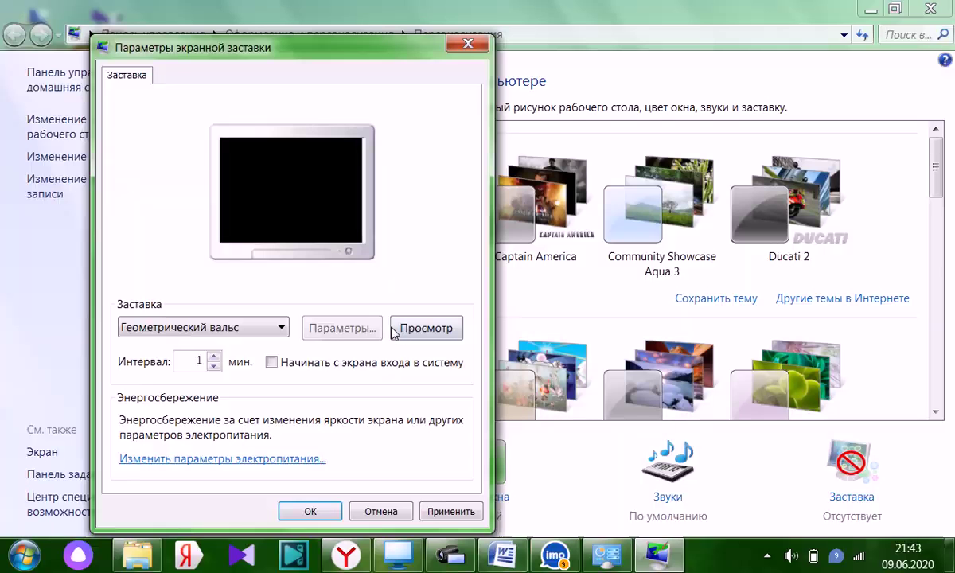
mouse_move(388, 329)
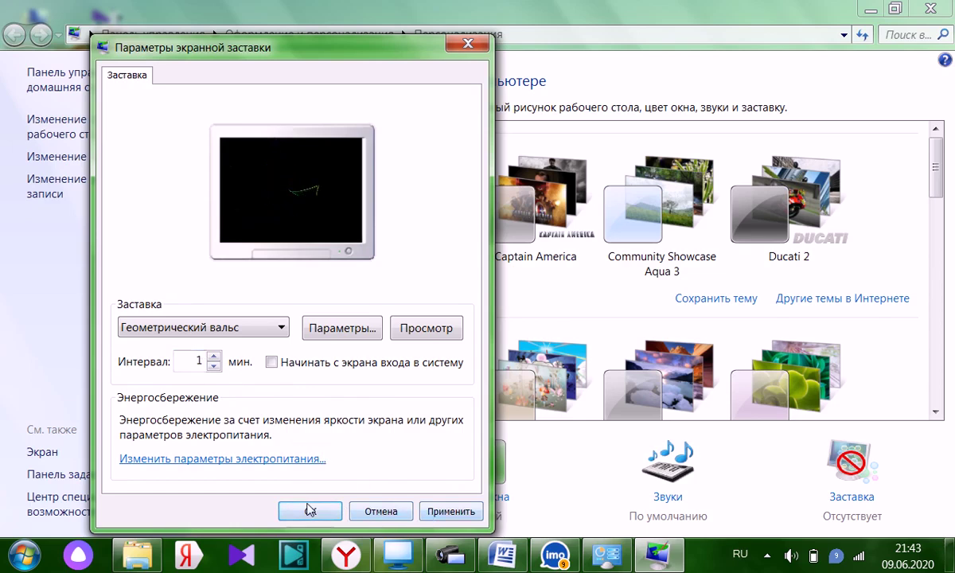
left_click(451, 511)
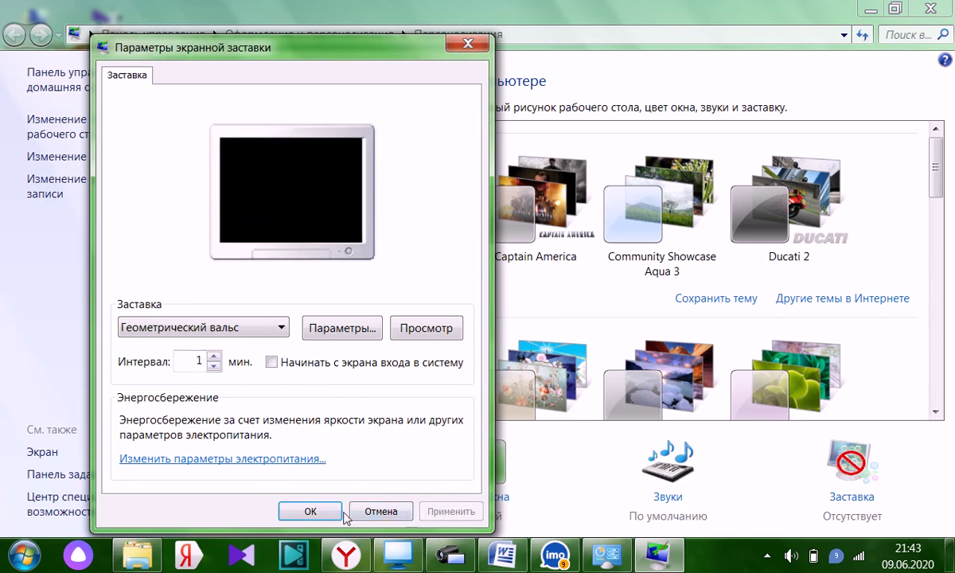
left_click(311, 512)
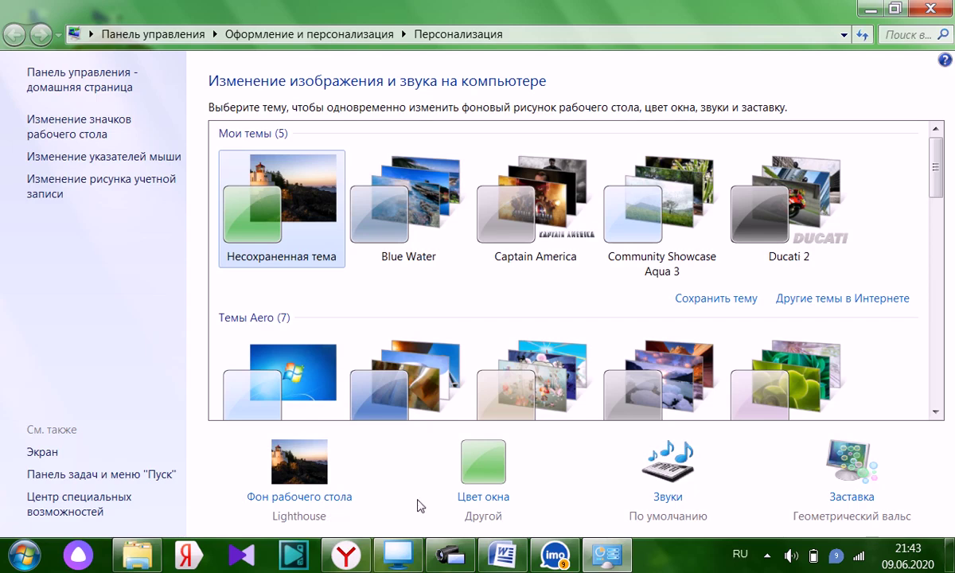
Set the screensaver to (нет), save the change and return to the desktop
left_click(846, 492)
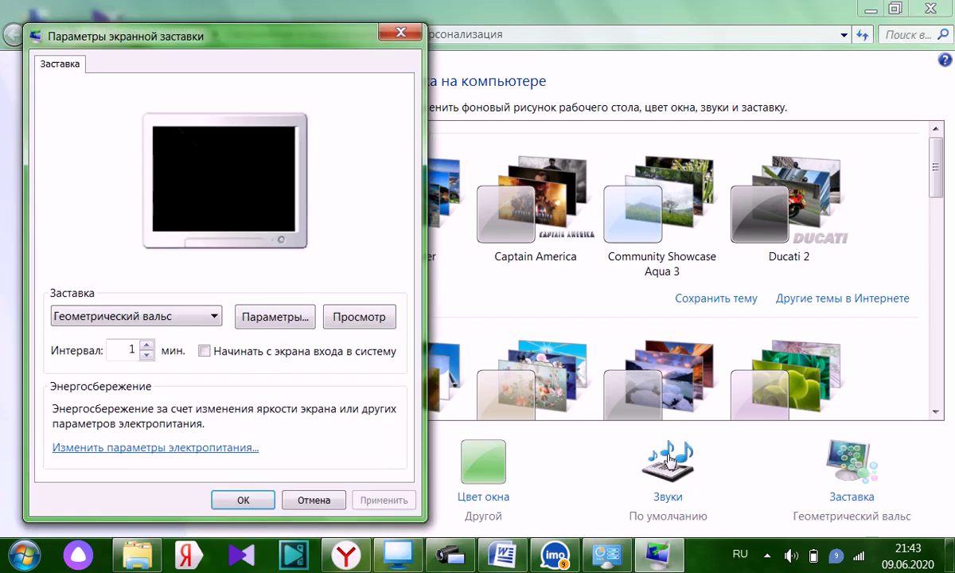
left_click(210, 316)
left_click(151, 335)
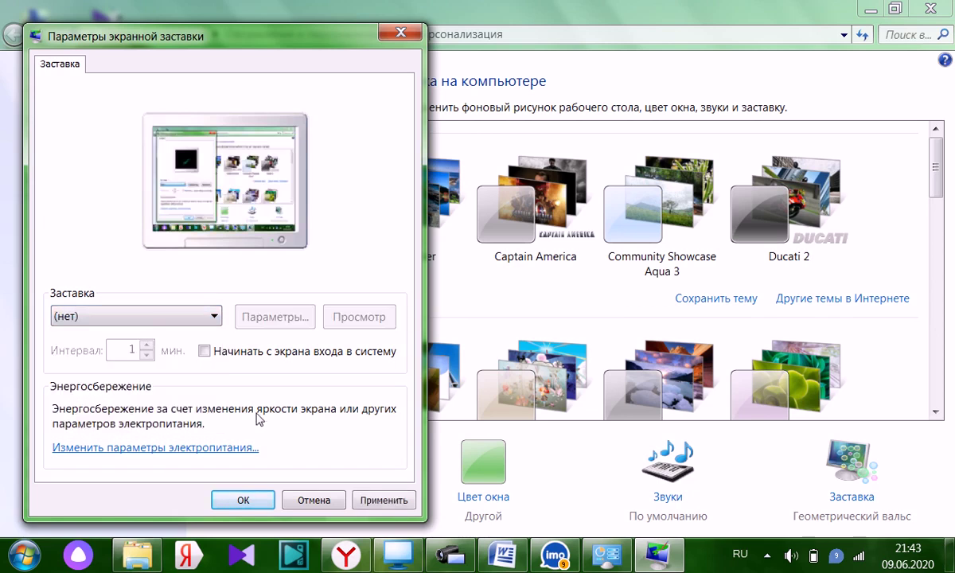
left_click(373, 498)
left_click(264, 502)
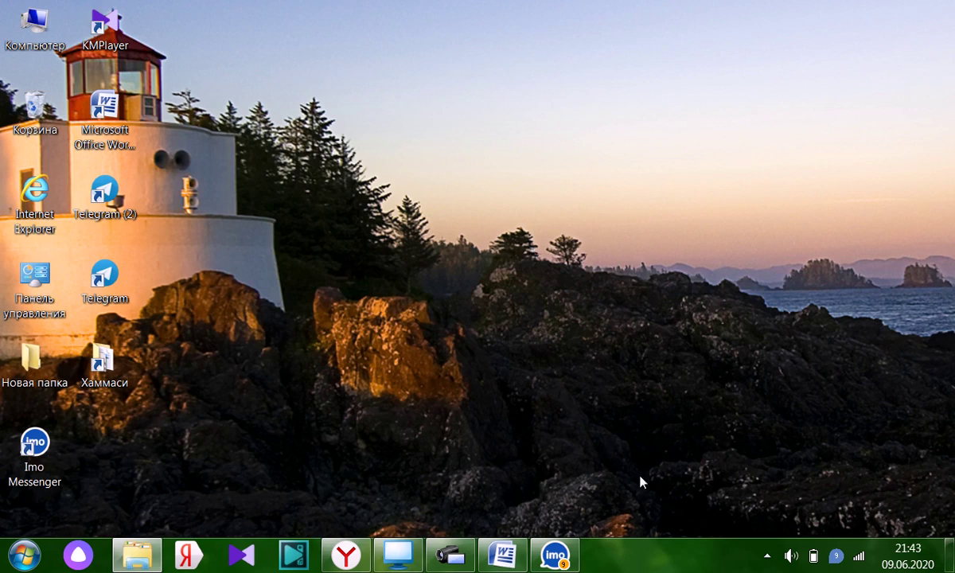
Refresh the desktop several times
right_click(302, 159)
left_click(326, 201)
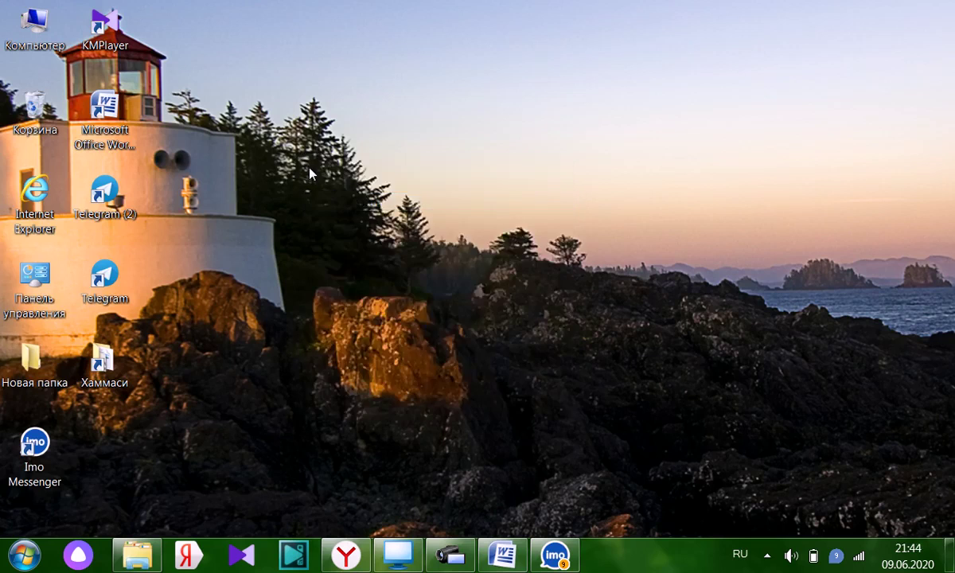
right_click(310, 168)
left_click(332, 215)
right_click(307, 169)
left_click(331, 211)
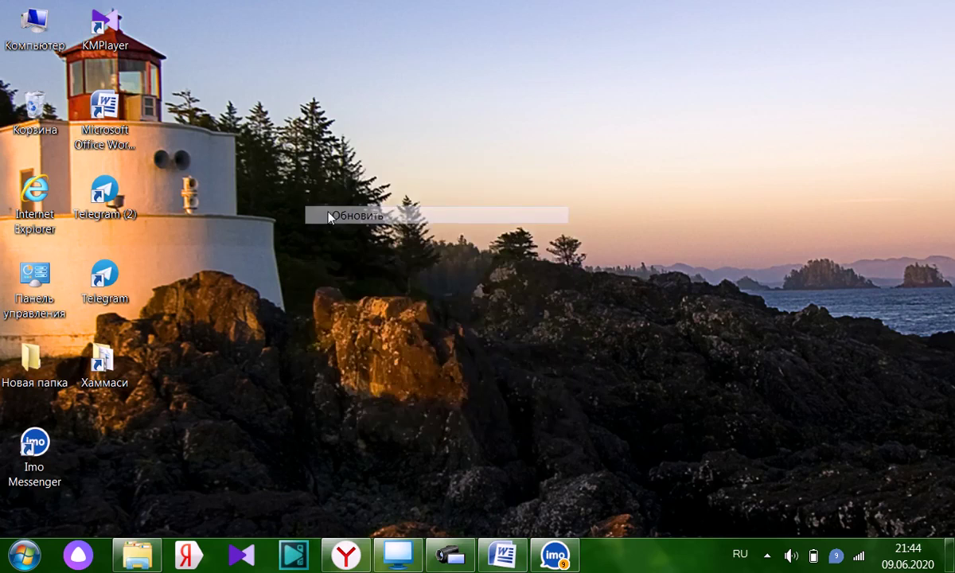
Close the Imo Messenger and Microsoft Word windows from their taskbar entries
right_click(634, 565)
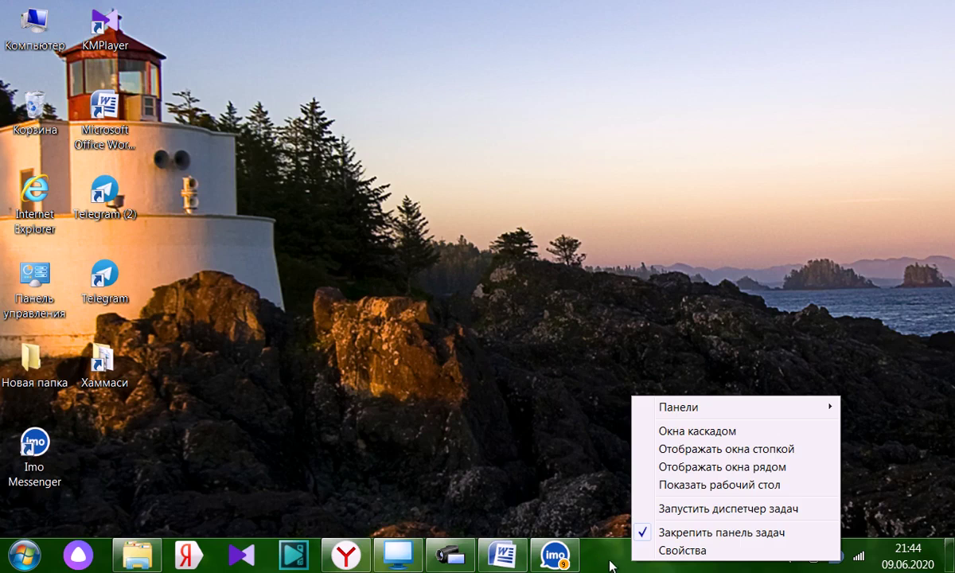
right_click(573, 564)
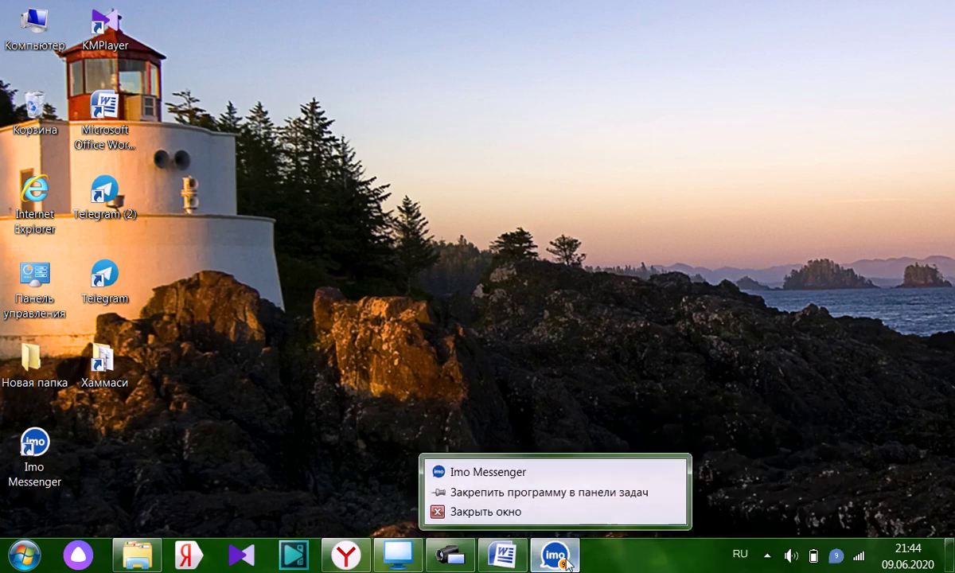
left_click(511, 509)
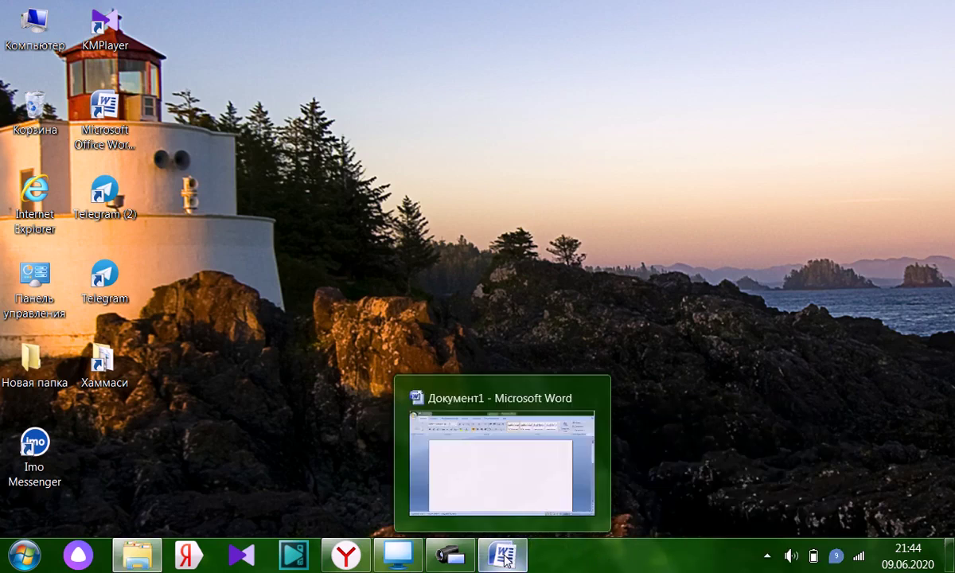
right_click(500, 555)
left_click(471, 510)
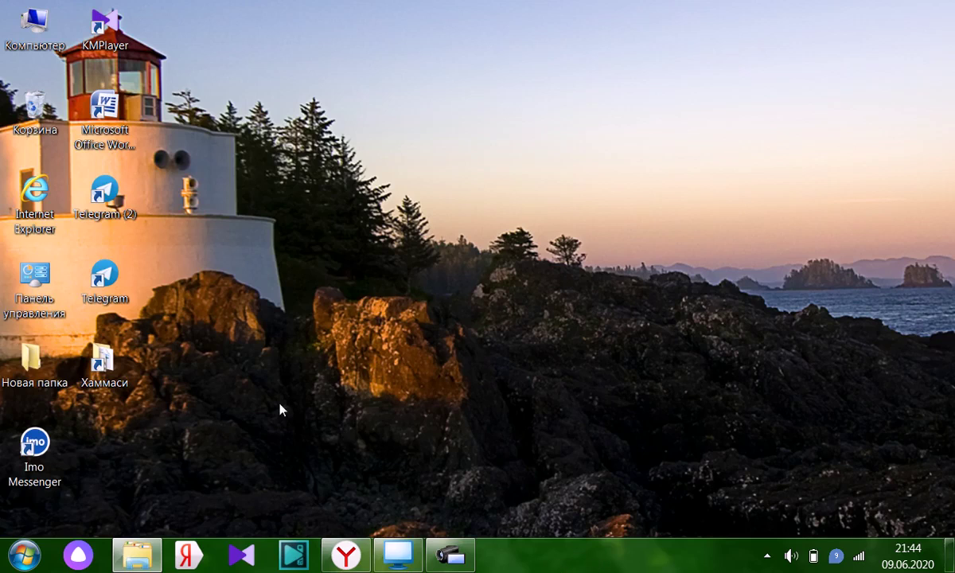
Pin the Telegram desktop shortcut to the taskbar and place it directly after the Explorer icon
right_click(110, 271)
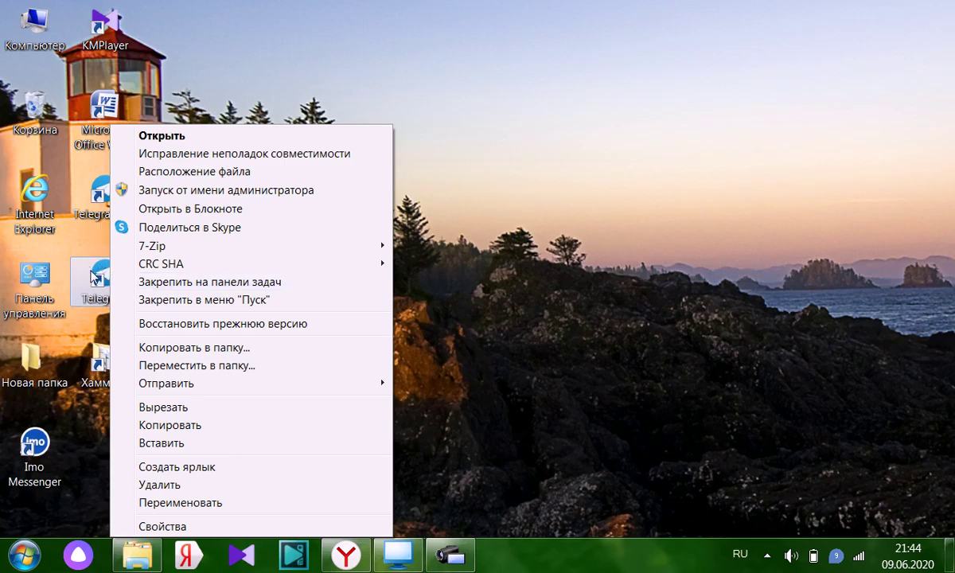
right_click(93, 275)
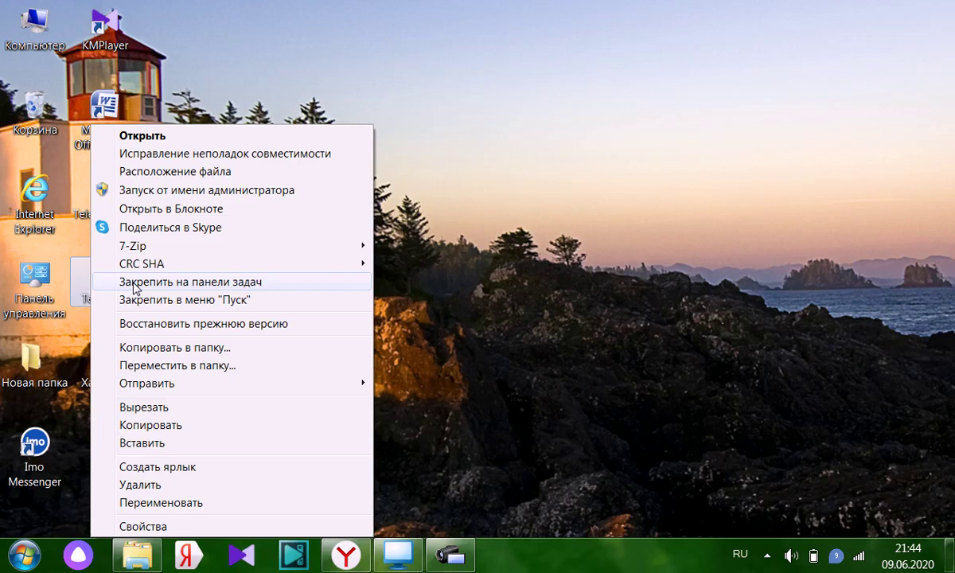
left_click(134, 288)
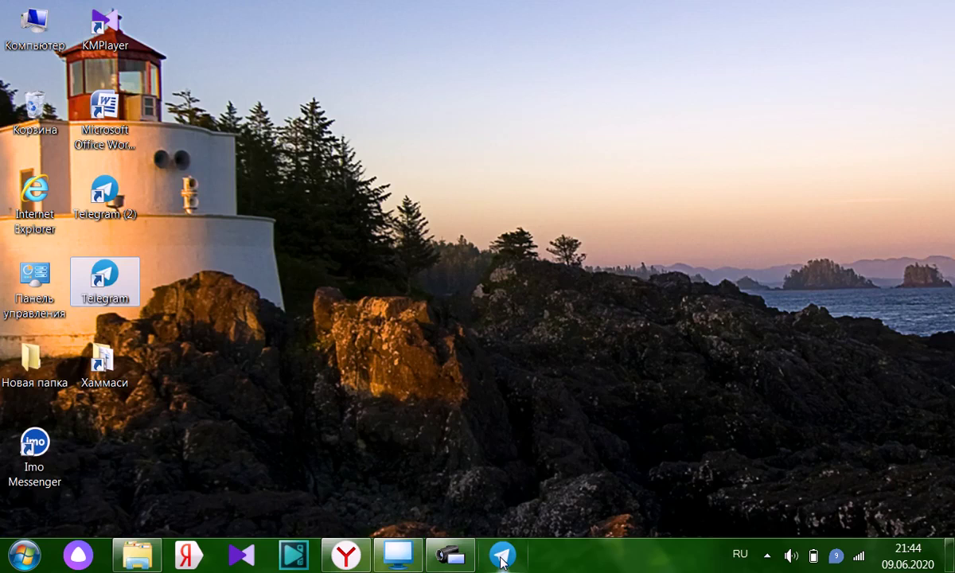
left_click_drag(502, 562, 182, 560)
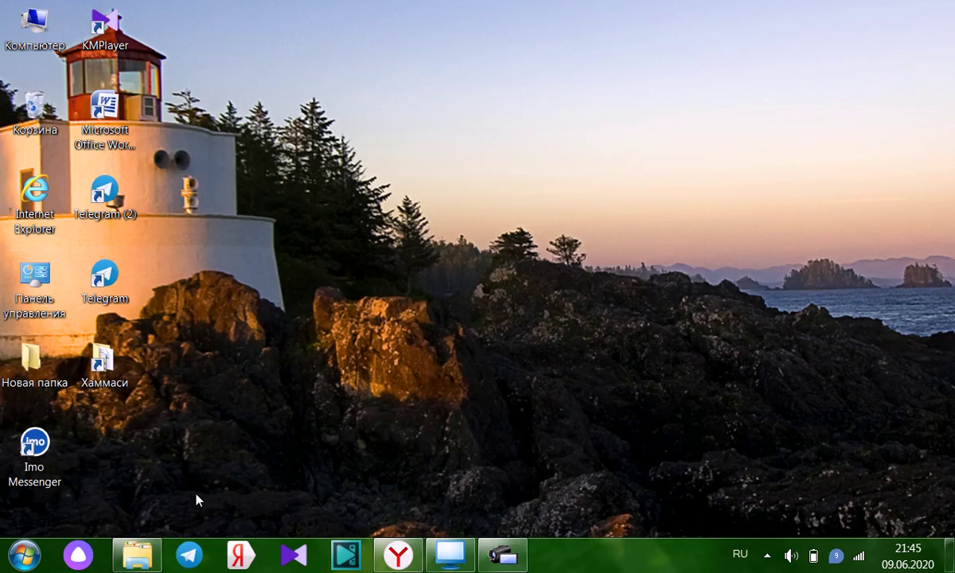
Unpin Telegram from the taskbar
right_click(191, 557)
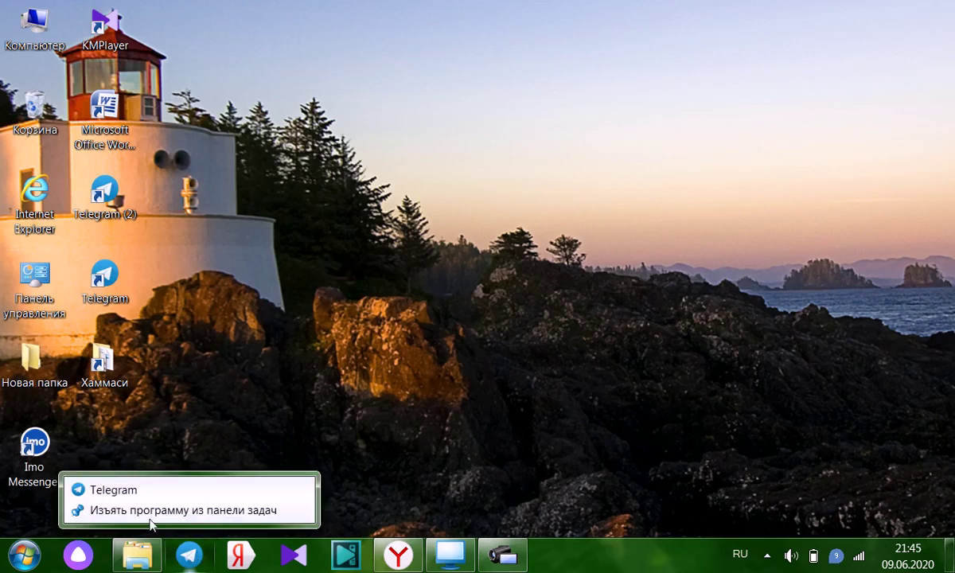
left_click(198, 513)
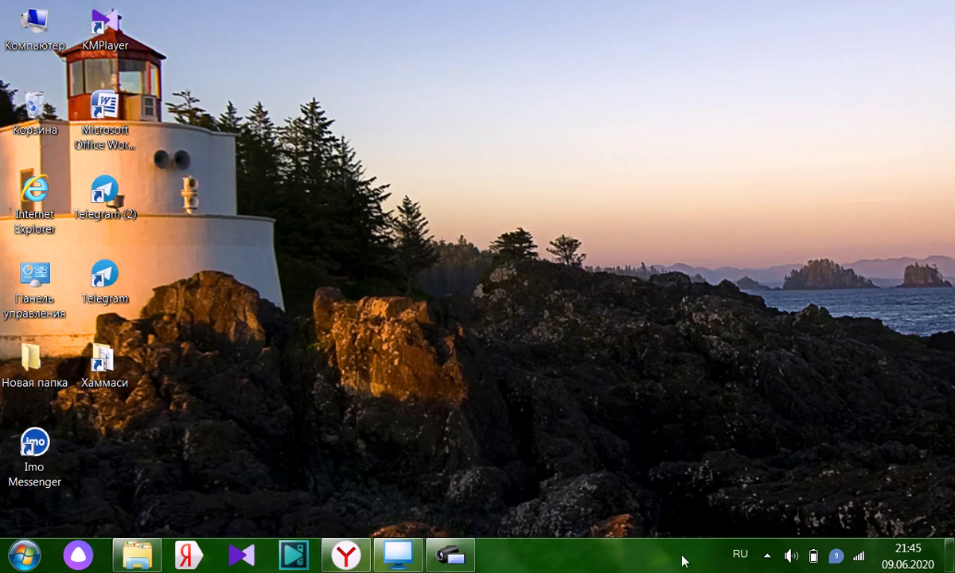
Review the installed input languages, switch to Английский (США) and toggle between the Russian and English layouts
left_click(740, 555)
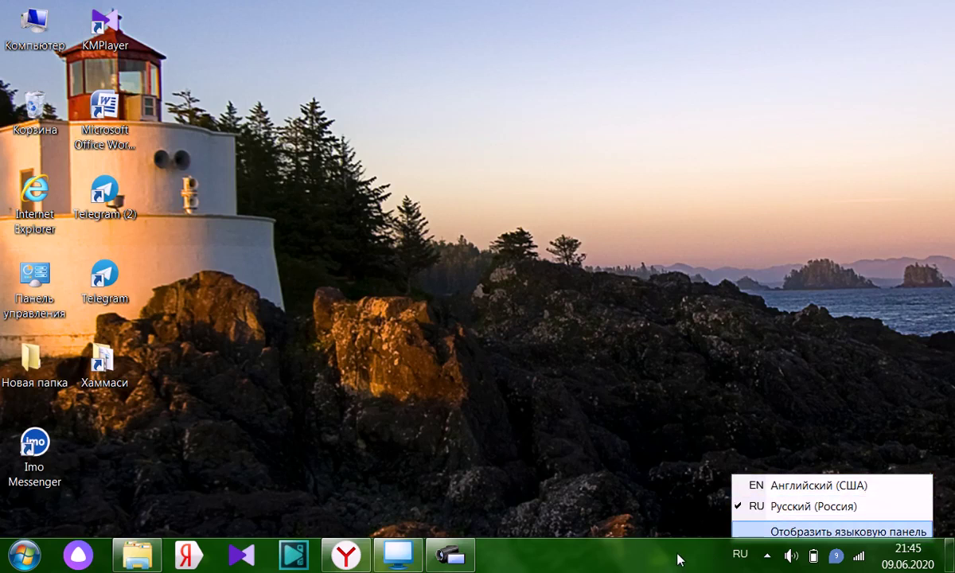
left_click(637, 443)
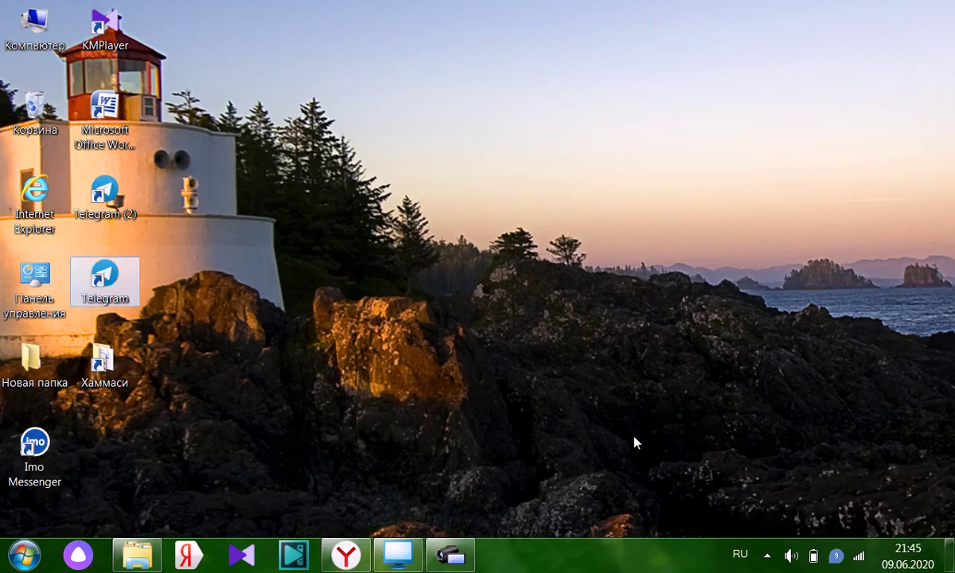
left_click(738, 555)
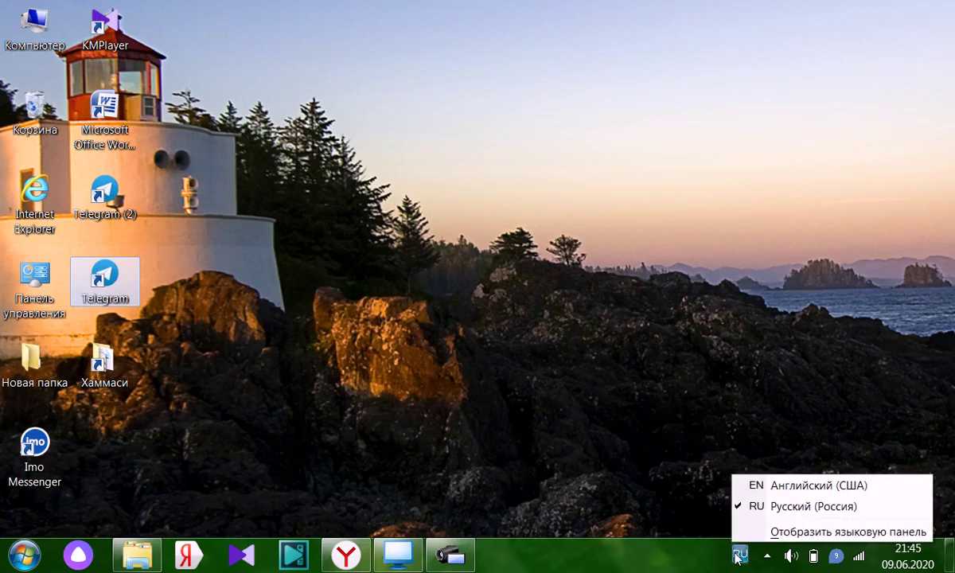
left_click(780, 503)
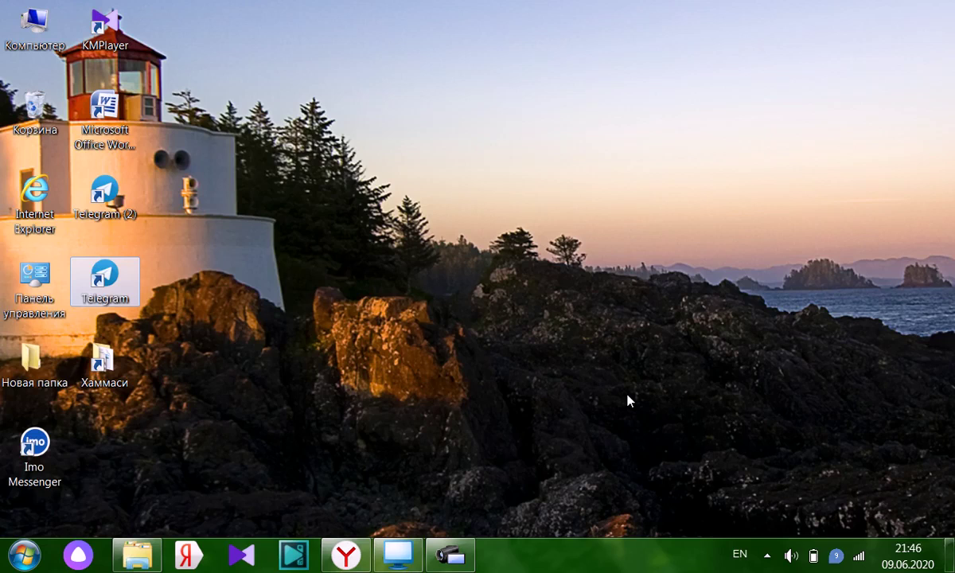
key("alt+shift")
key("alt+shift")
Bring up the speaker volume control, try its slider at the maximum level and close it
left_click(792, 556)
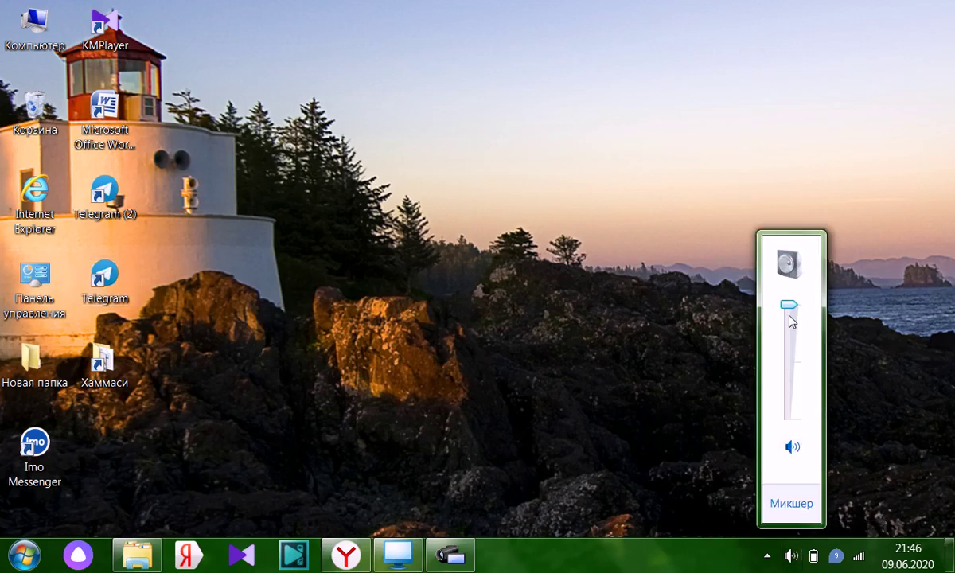
mouse_move(791, 306)
left_mouse_down()
mouse_move(792, 372)
mouse_move(796, 307)
left_mouse_up()
left_click(660, 298)
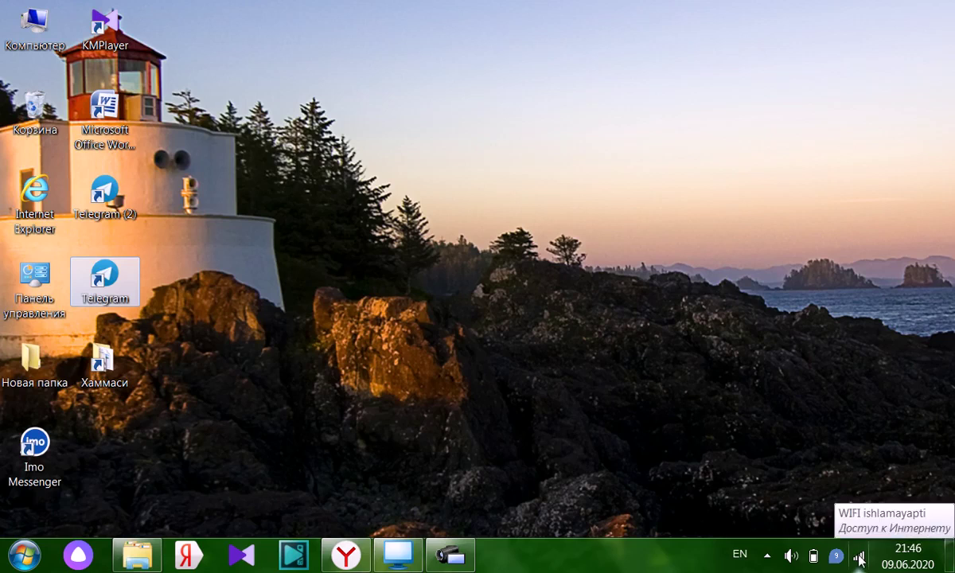
View the system calendar and clock, close them and check the full date and weekday
left_click(916, 560)
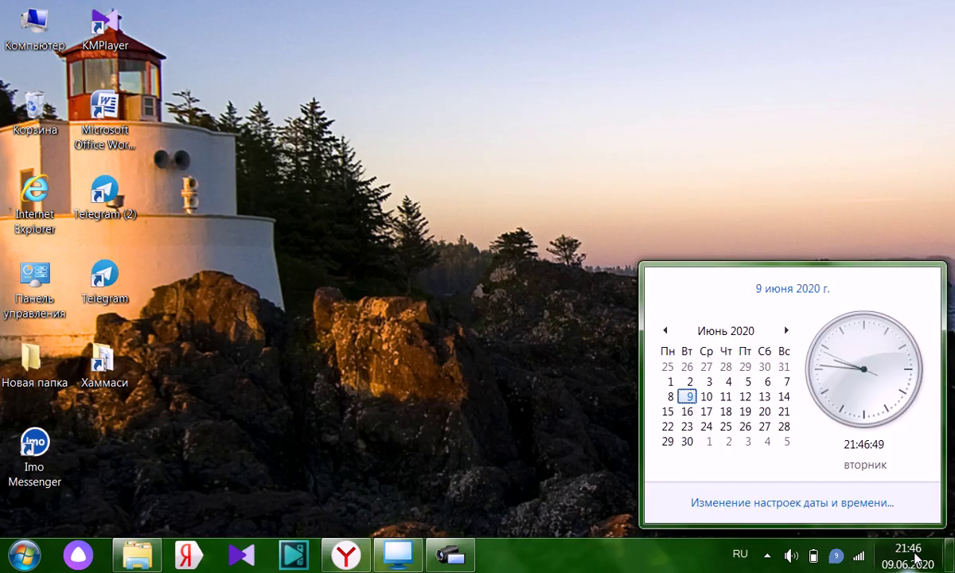
left_click(915, 559)
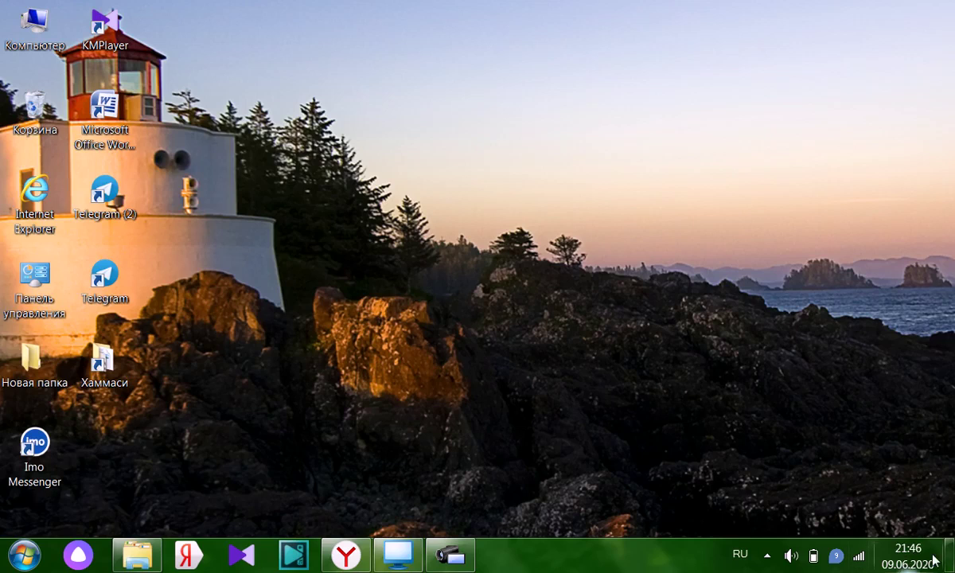
mouse_move(915, 561)
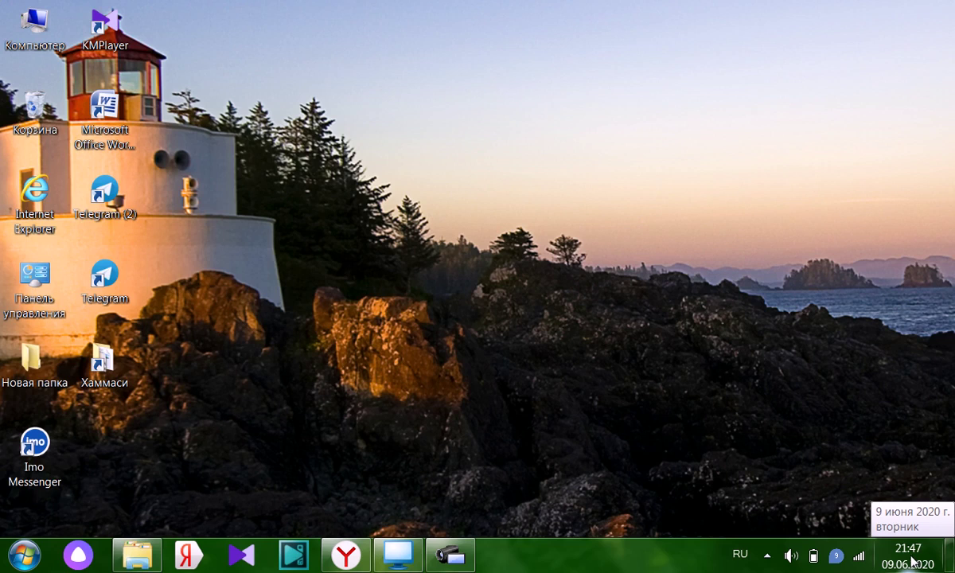
Open the settings for changing the system date and time, try 10 and 3 June 2020, and reselect 9 June
left_click(913, 562)
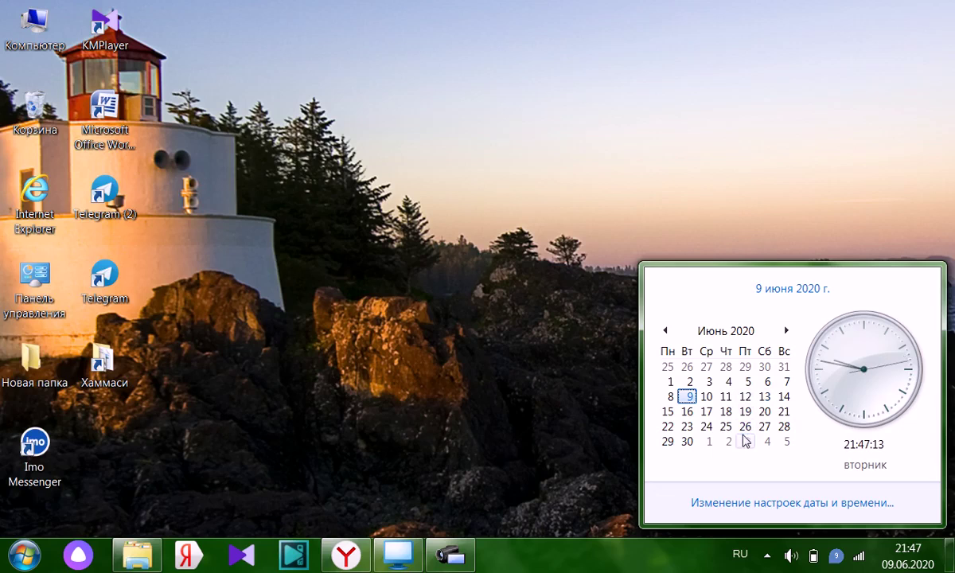
left_click(746, 503)
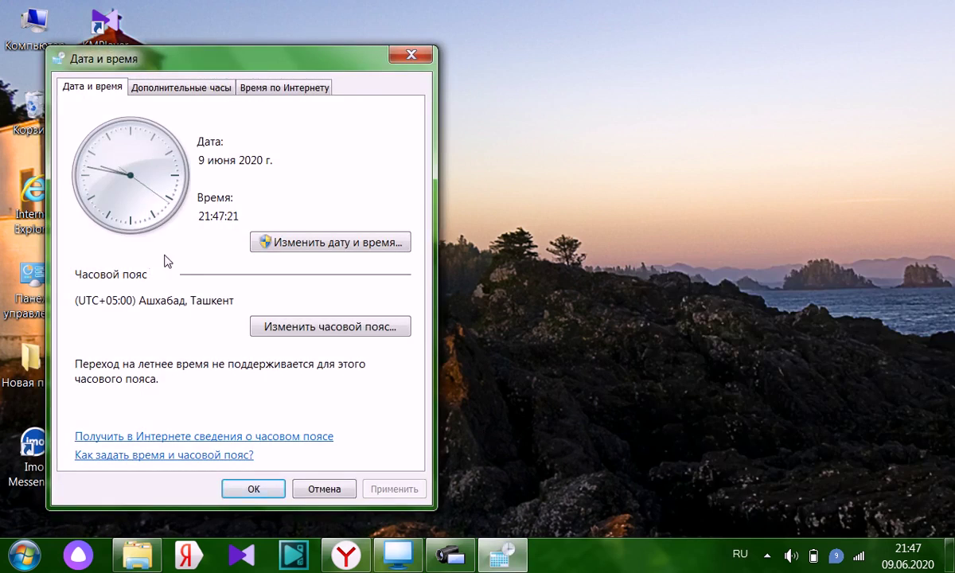
left_click(295, 247)
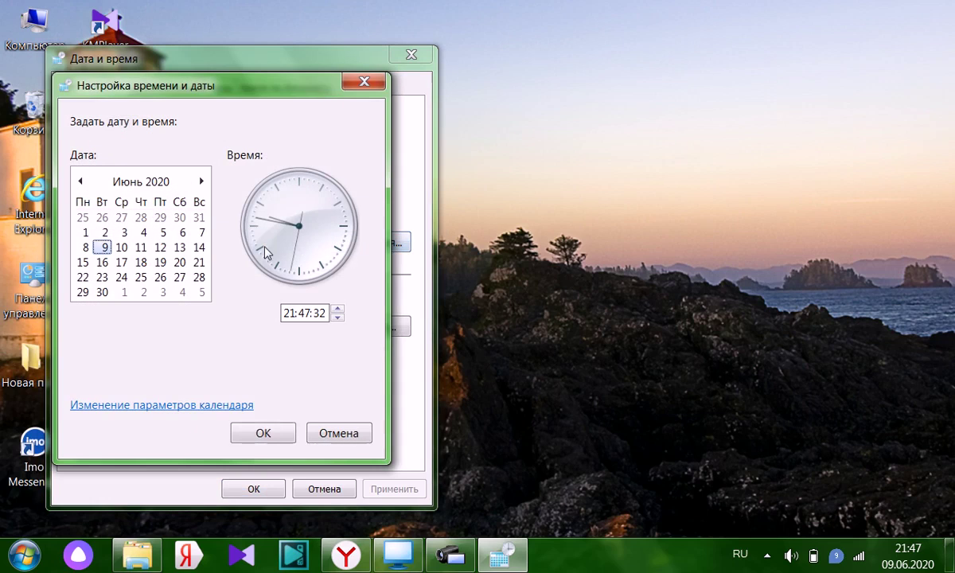
left_click(121, 248)
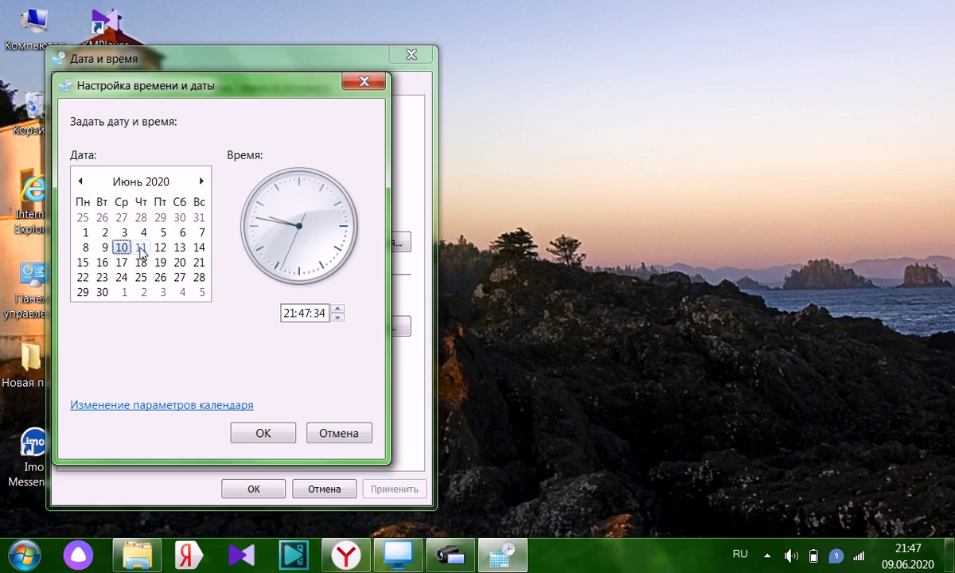
left_click(122, 232)
left_click(106, 247)
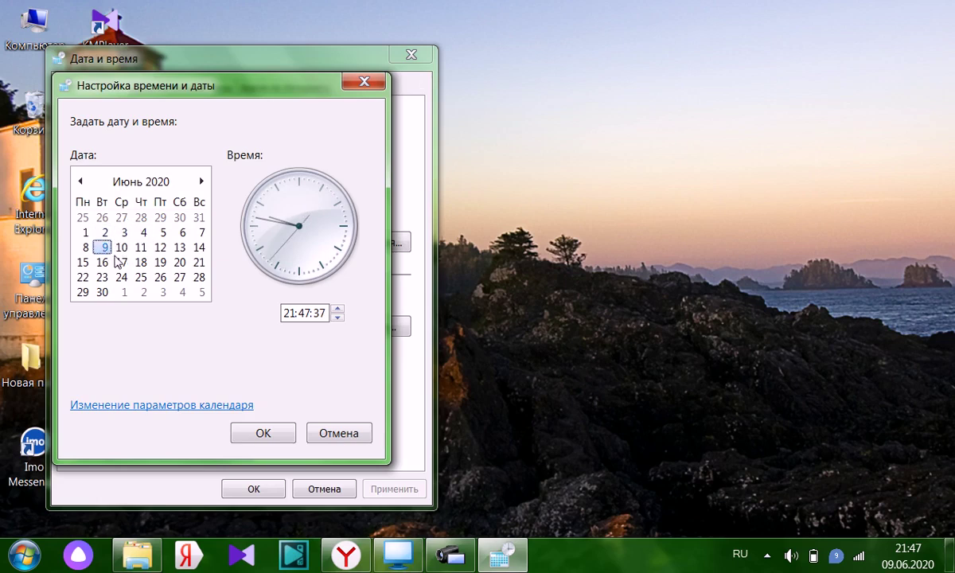
Try lowering the hour of the system time, discard the change and close the date and time settings
left_click(338, 317)
left_click(337, 318)
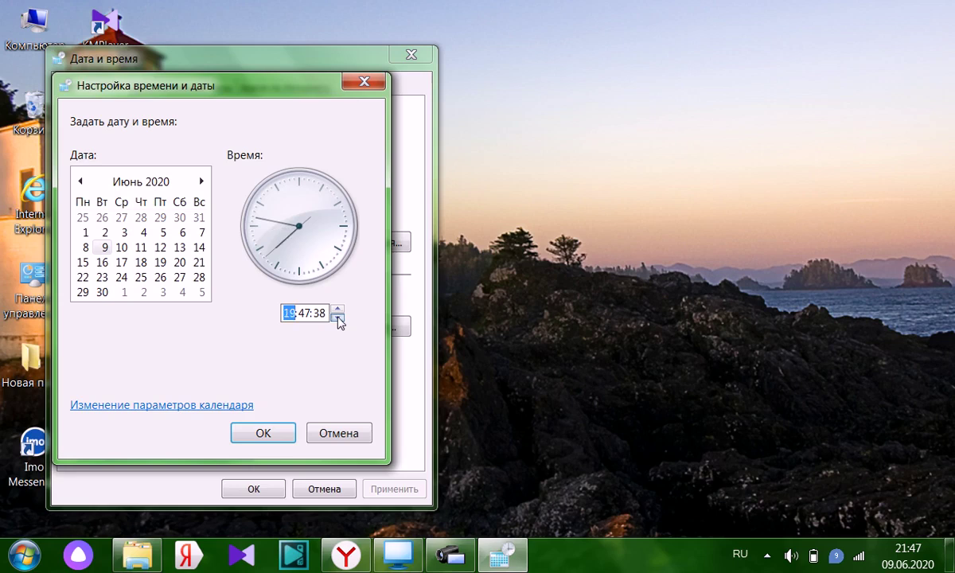
left_click(337, 318)
left_click(337, 318)
left_click(338, 318)
left_click(337, 318)
left_click(335, 434)
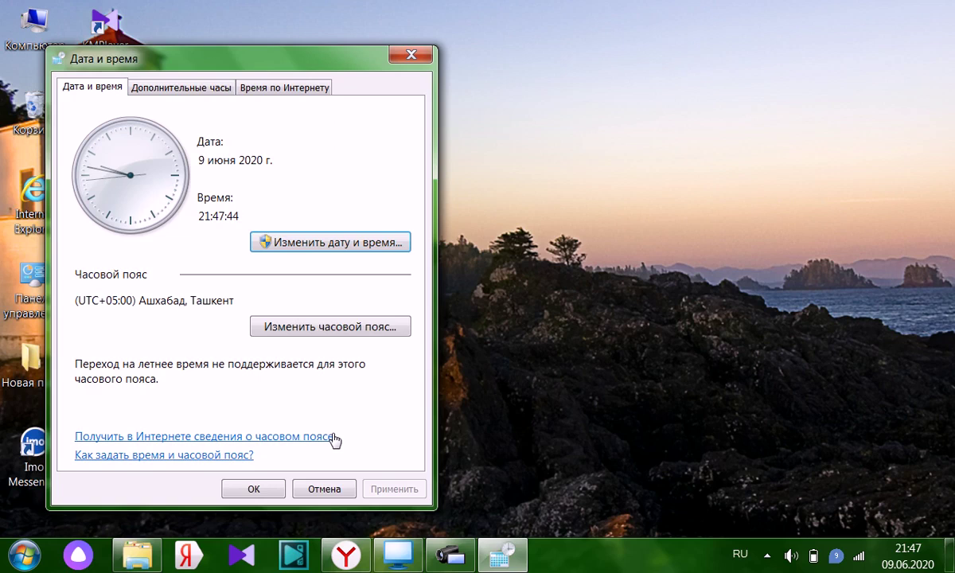
left_click(258, 490)
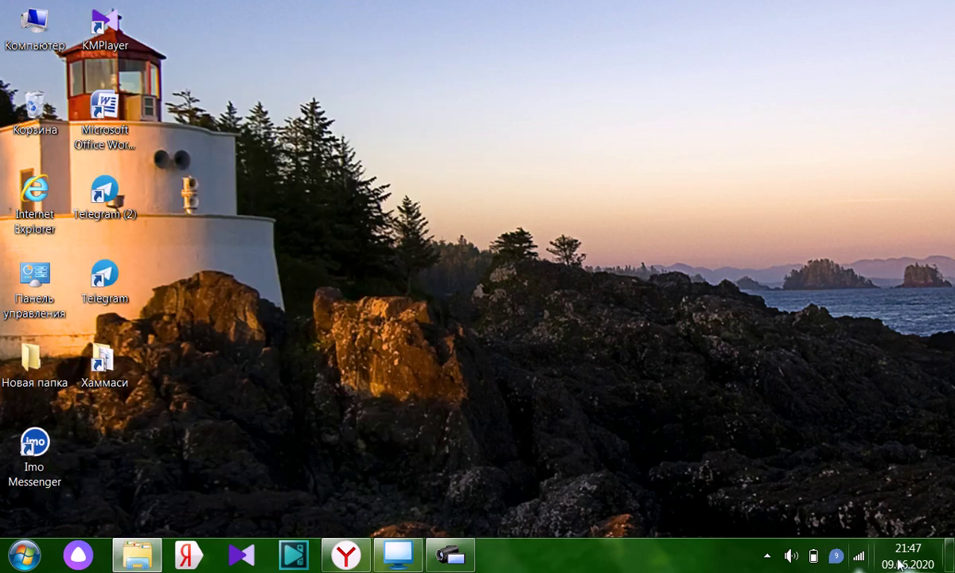
Refresh the desktop twice
right_click(380, 169)
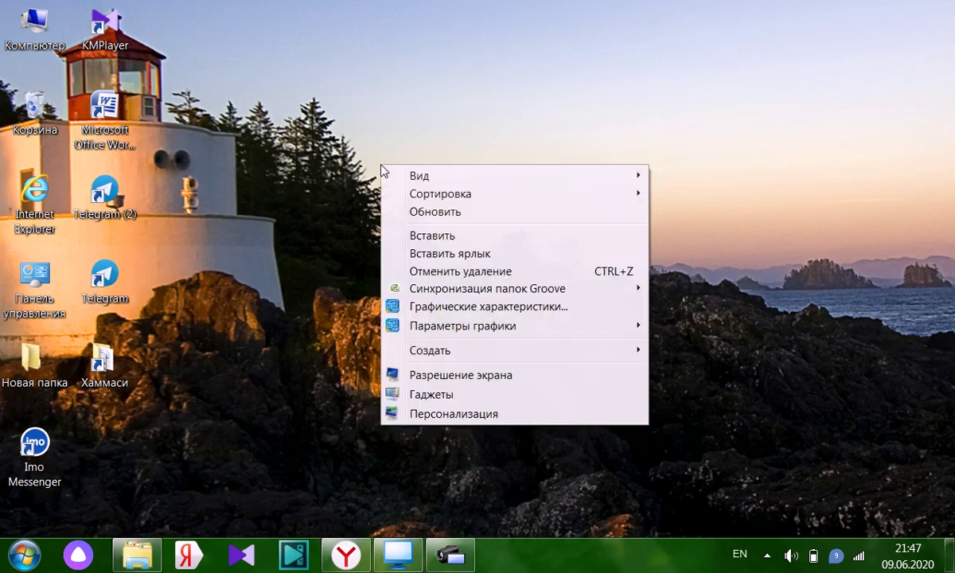
left_click(398, 209)
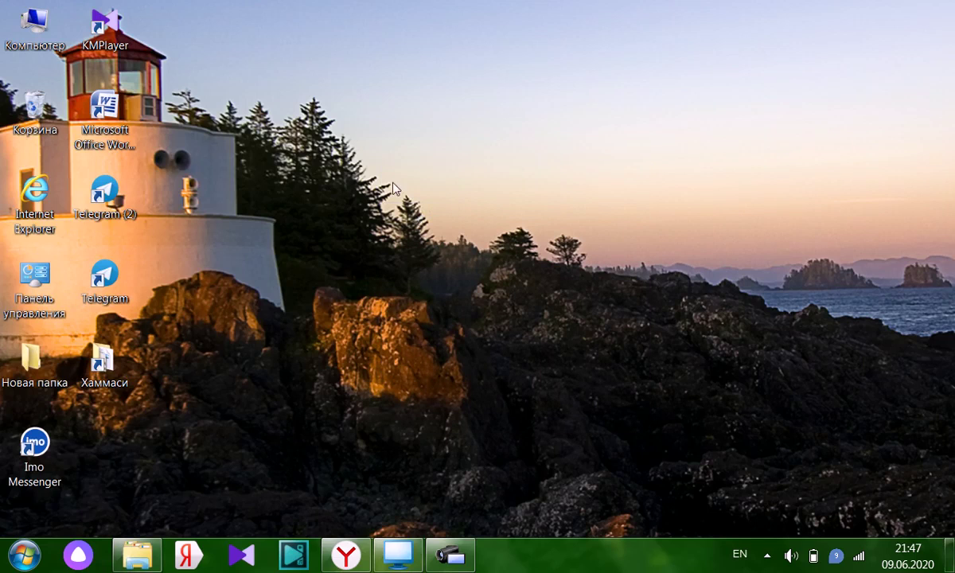
right_click(387, 175)
left_click(419, 223)
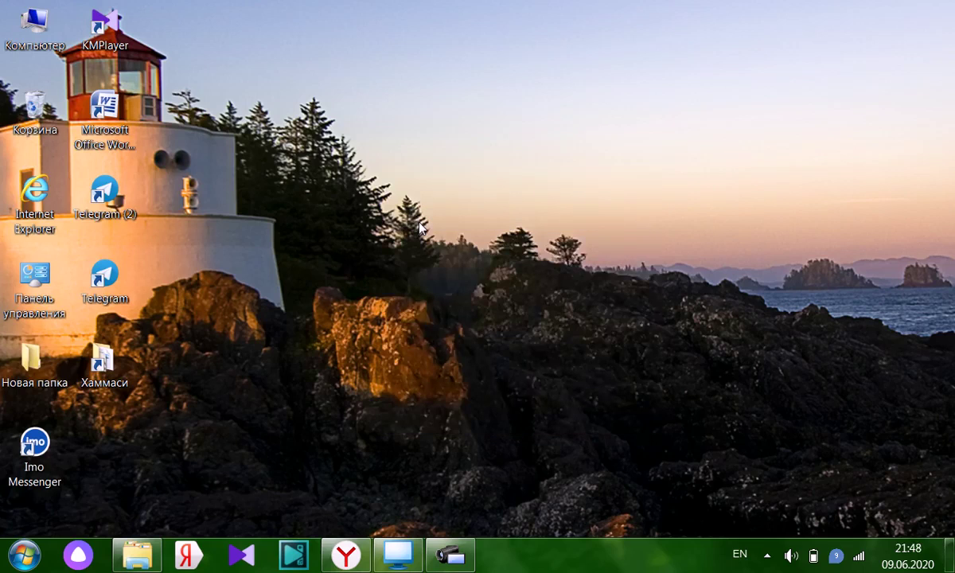